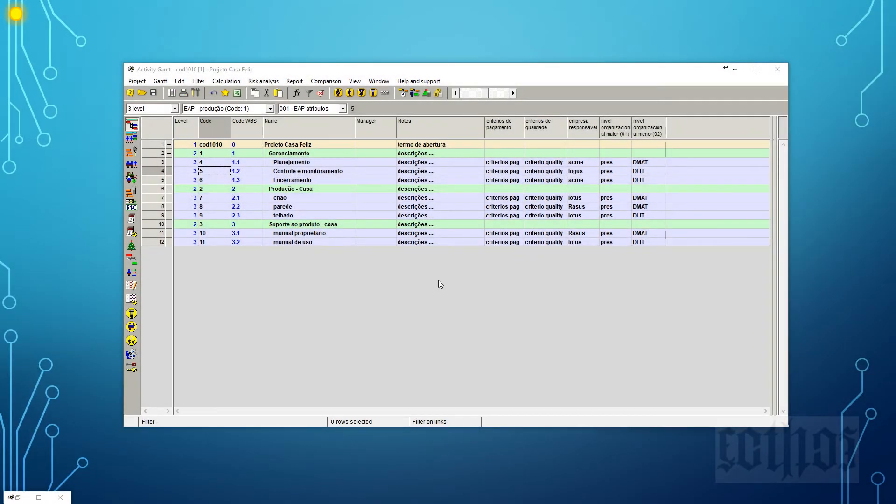
With the 001 - EAP atributos layout selected, add three new activities under the Planejamento phase.
left_click_drag(436, 70, 436, 66)
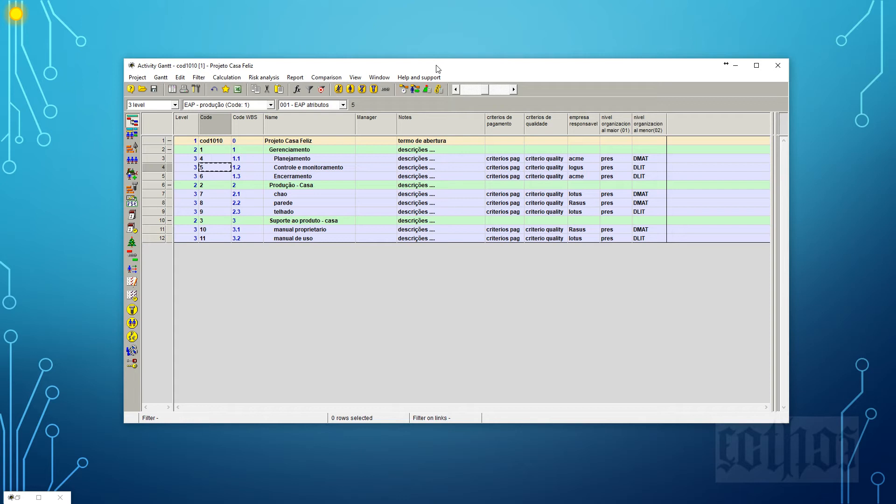
left_click(297, 106)
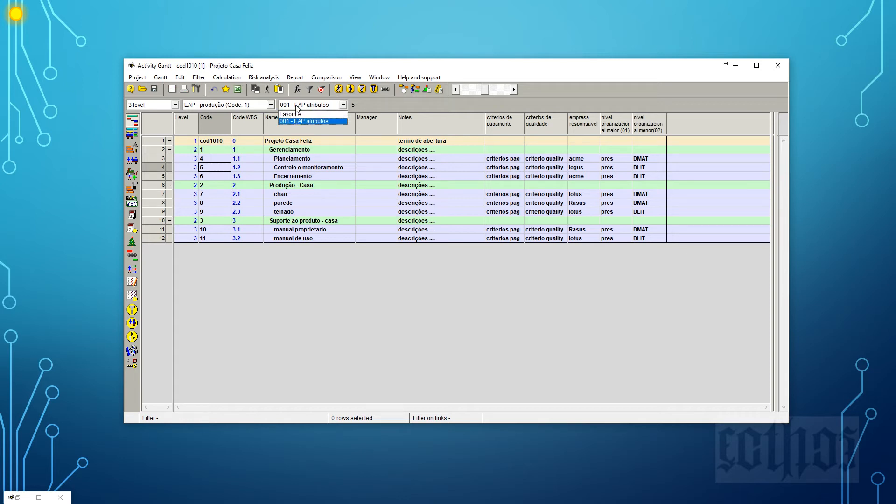
left_click(297, 121)
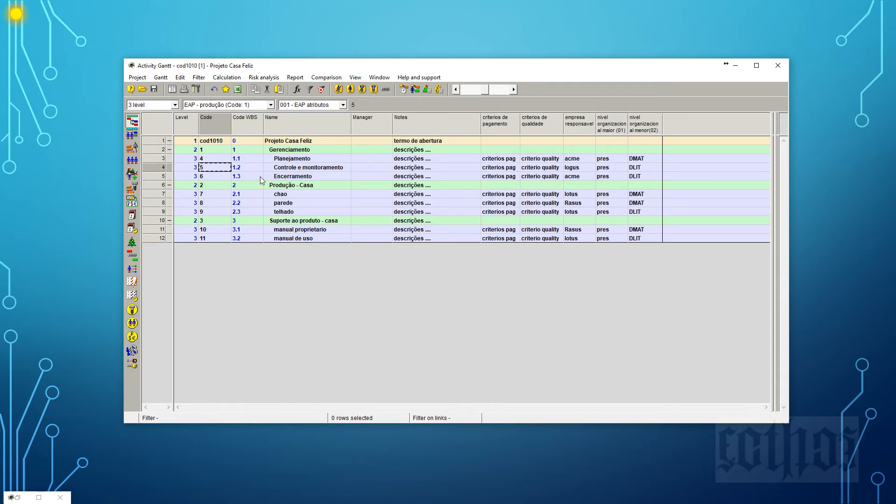
left_click(153, 160)
right_click(154, 162)
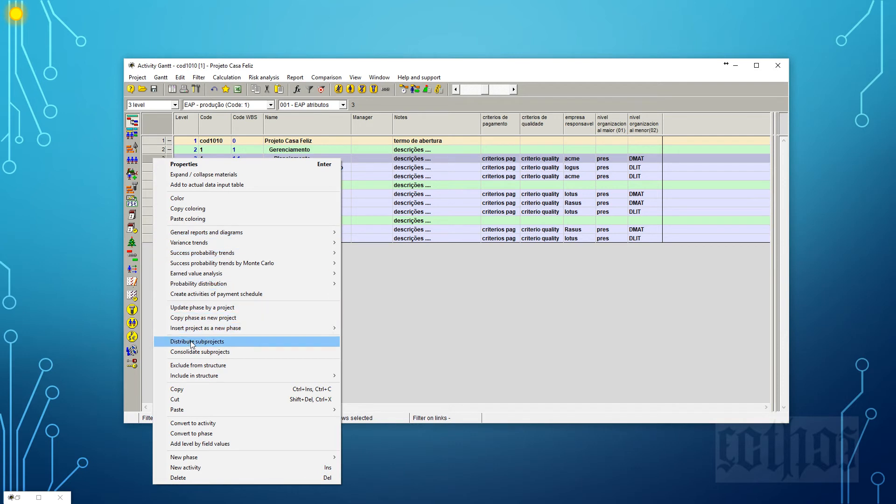
left_click(192, 468)
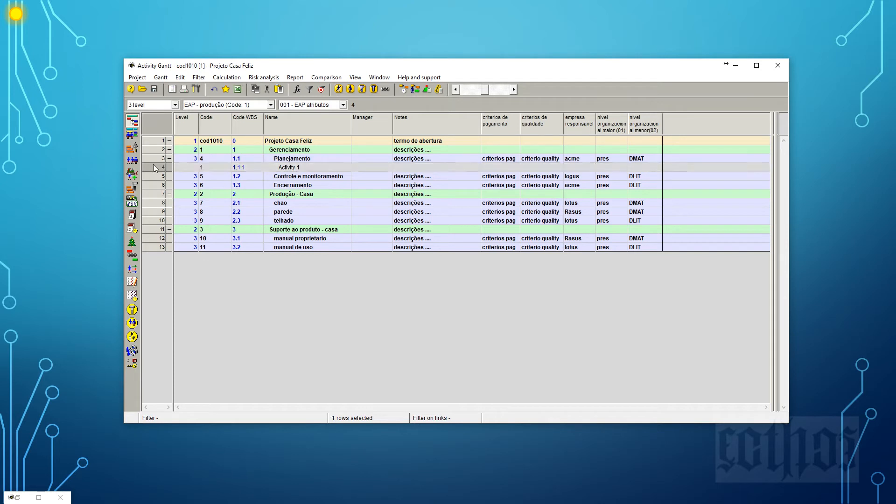
key("Insert")
key("Insert")
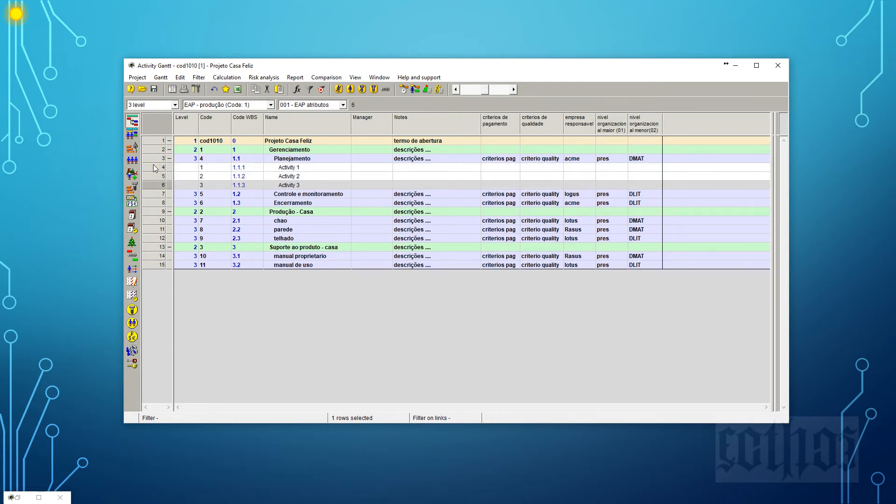
Add three new activities under each of the phases Controle e monitoramento and Encerramento.
left_click(157, 194)
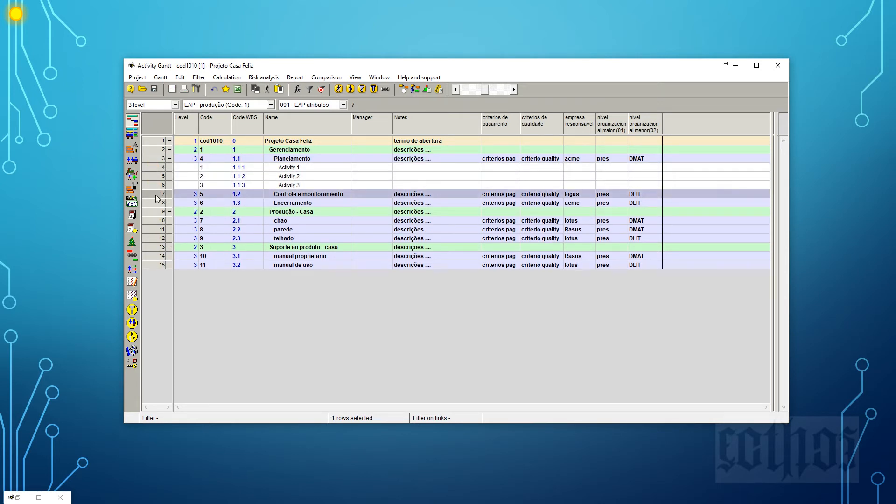
key("Insert")
key("Insert")
key("Insert")
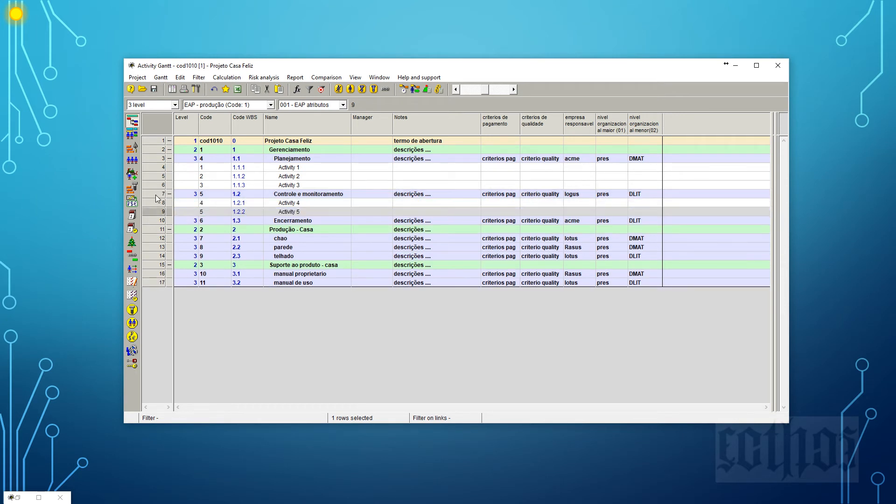
left_click(156, 230)
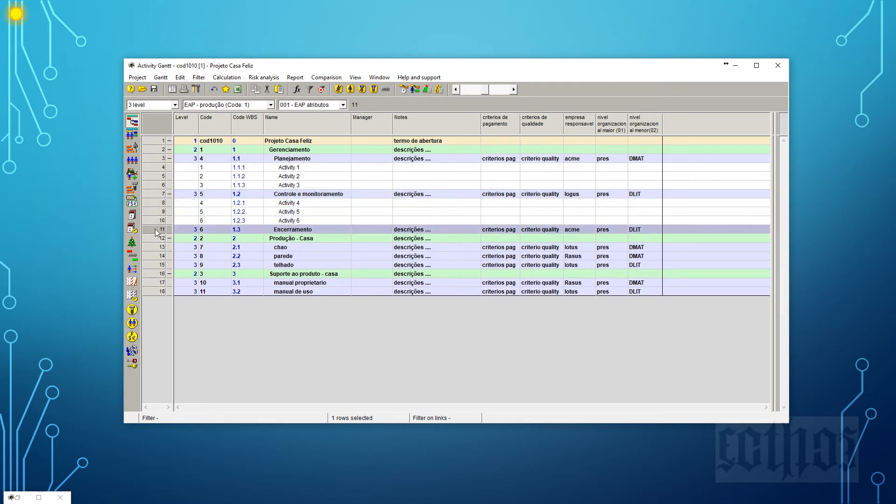
key("Insert")
key("Insert")
key("Insert")
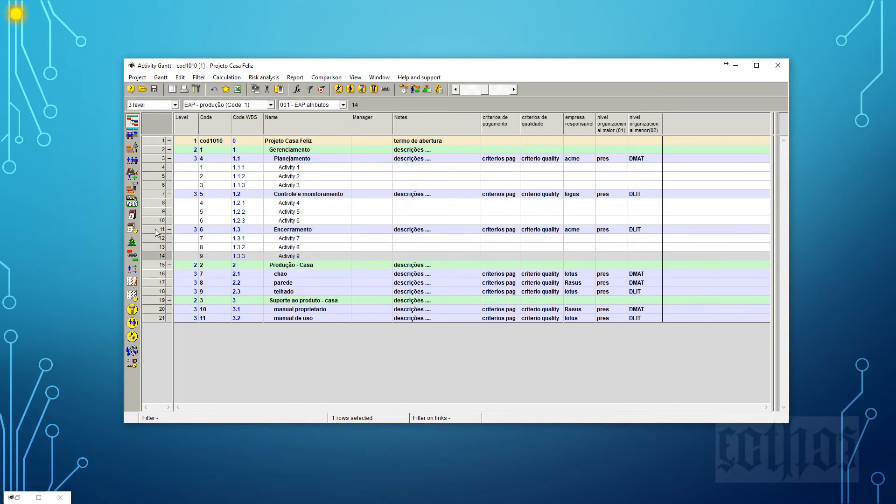
Add three new activities under each of the Produção - Casa phases: chao, parede and telhado.
left_click(156, 276)
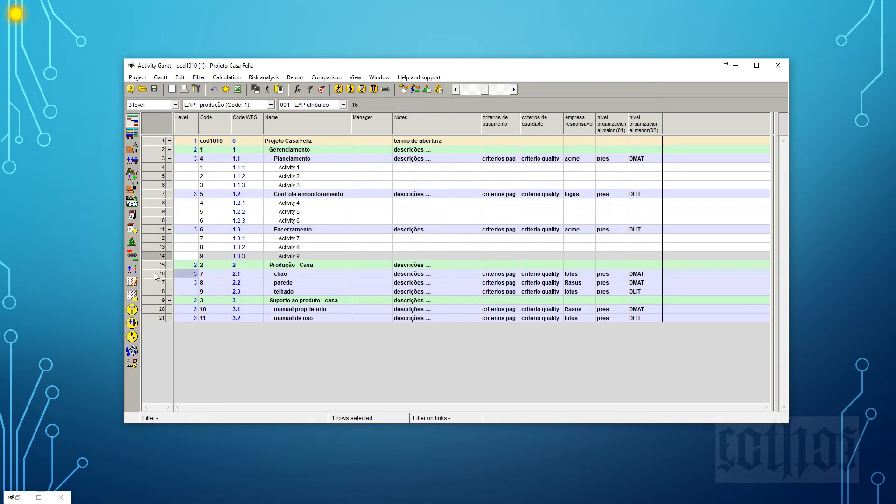
key("Insert")
key("Insert")
key("Insert")
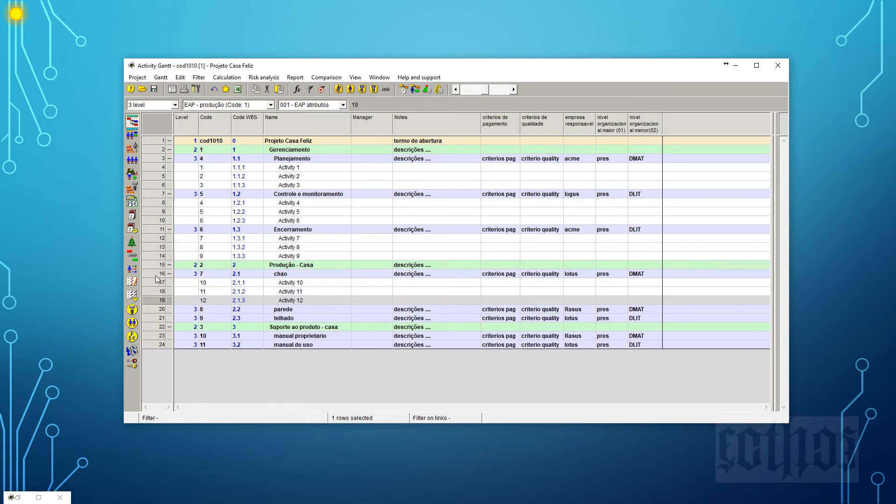
left_click(153, 309)
key("Insert")
key("Insert")
key("Insert")
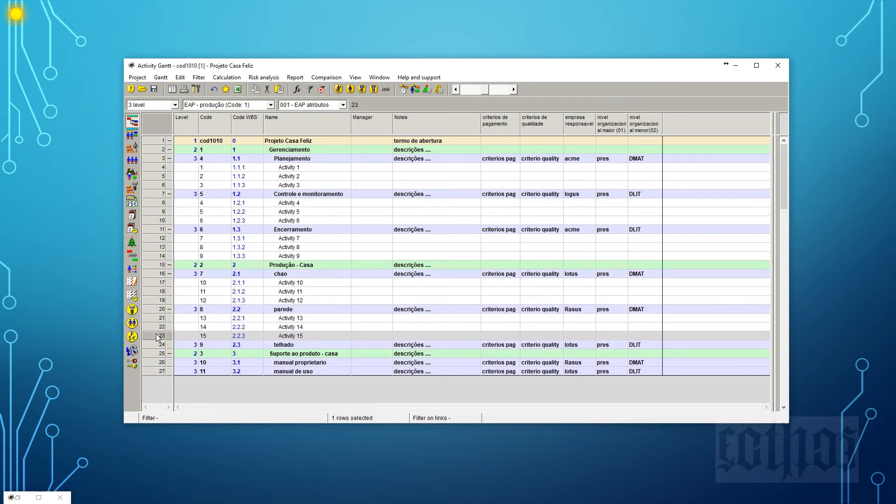
left_click(157, 346)
key("Insert")
key("Insert")
key("Insert")
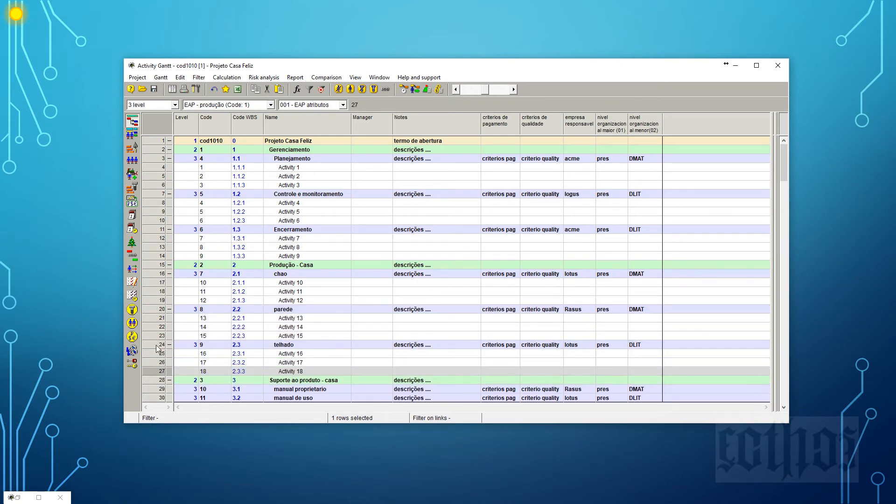
Add three new activities under each of the phases manual proprietario and manual de uso.
right_click(159, 336)
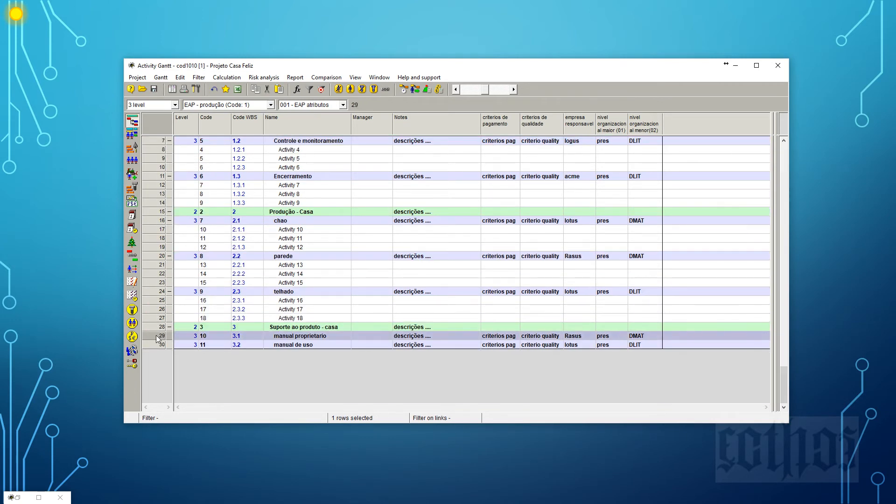
left_click(189, 319)
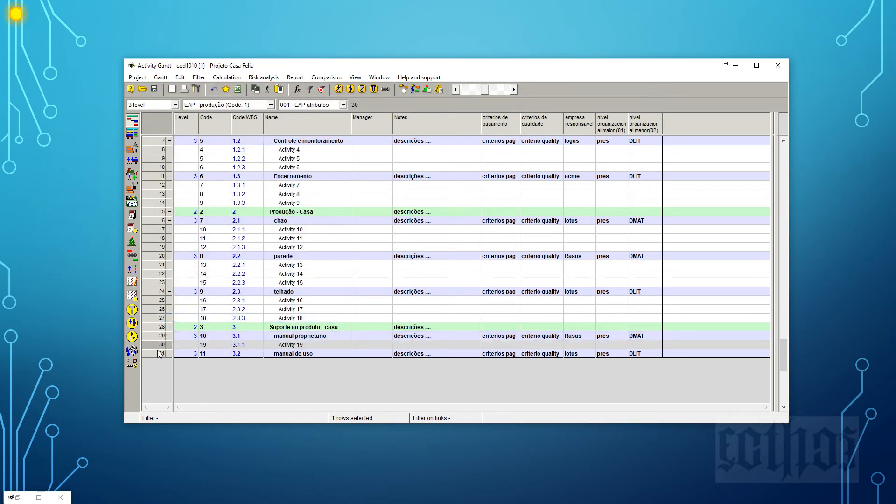
left_click(157, 345)
key("Insert")
key("Insert")
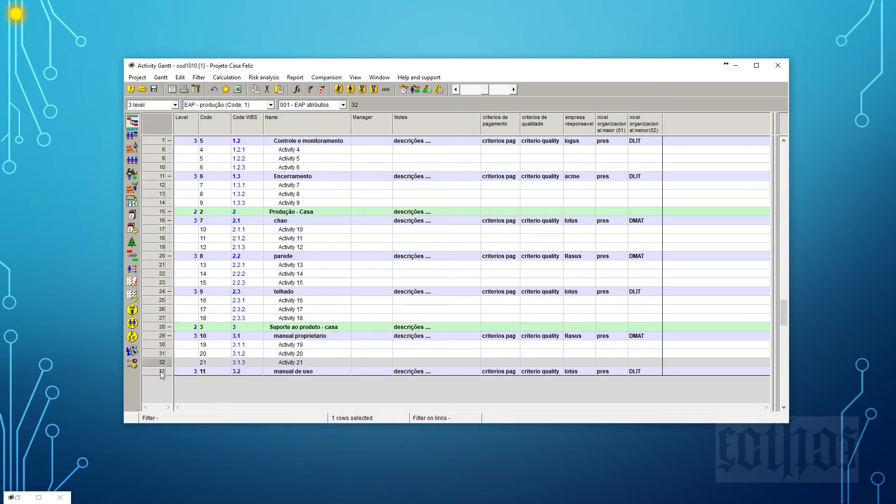
left_click(161, 372)
key("Insert")
key("Insert")
key("Insert")
scroll(386, 261, "up", 2)
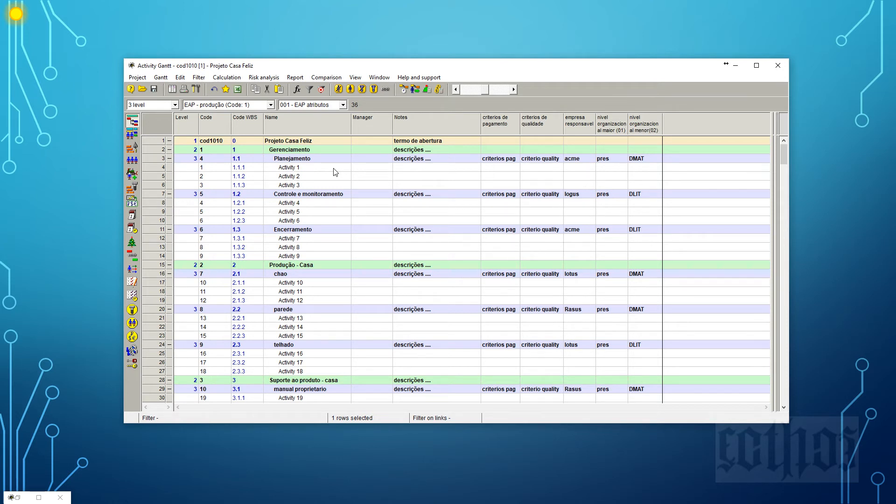
Examine the hierarchy from the project down to the three Planejamento activities, including those activities' WBS codes.
left_click(312, 140)
left_click(312, 149)
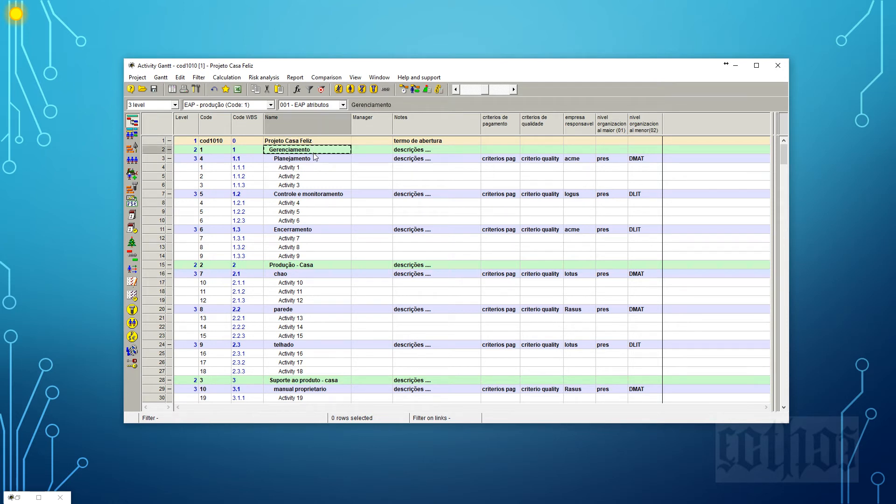
left_click(315, 160)
left_click(314, 169)
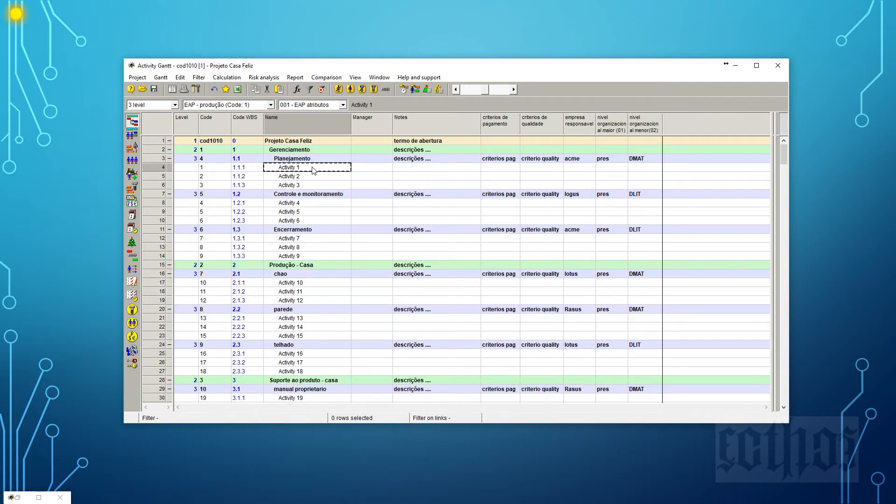
left_click(311, 178)
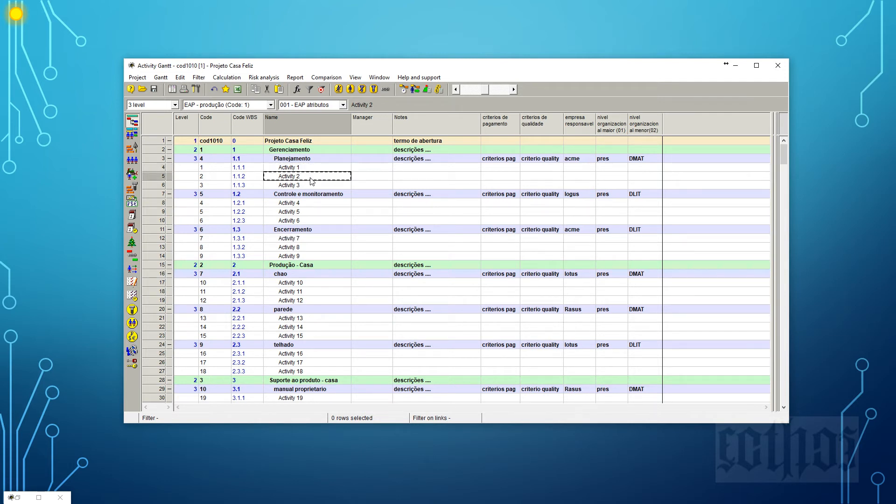
left_click(310, 185)
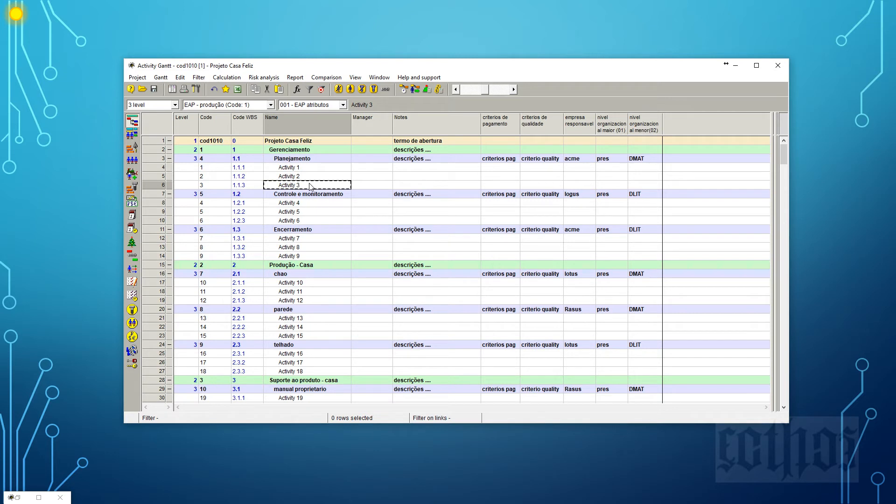
left_click(309, 168)
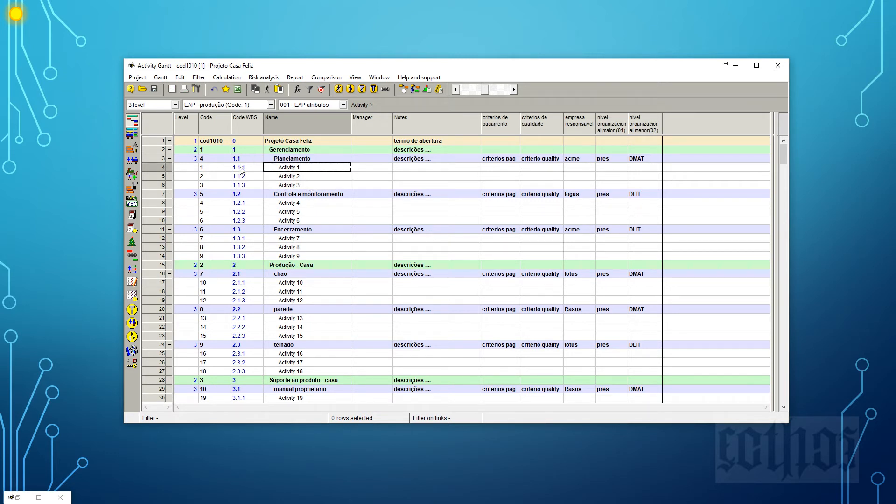
left_click(241, 169)
left_click(246, 177)
left_click(250, 185)
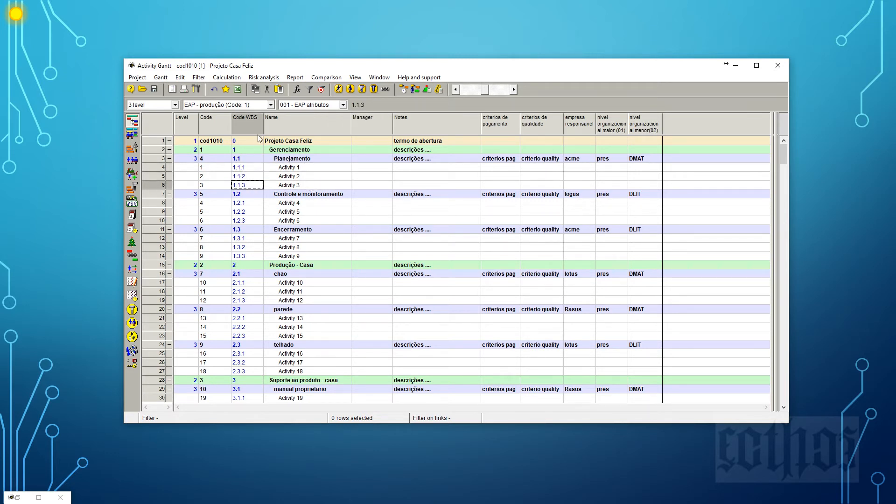
Hide the Level and Code columns in the activity table.
left_click(190, 132)
right_click(190, 129)
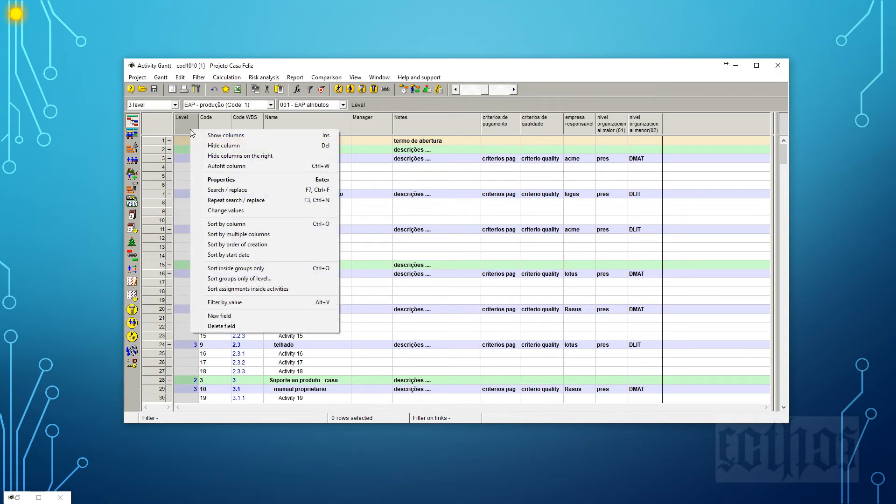
left_click(205, 145)
right_click(204, 128)
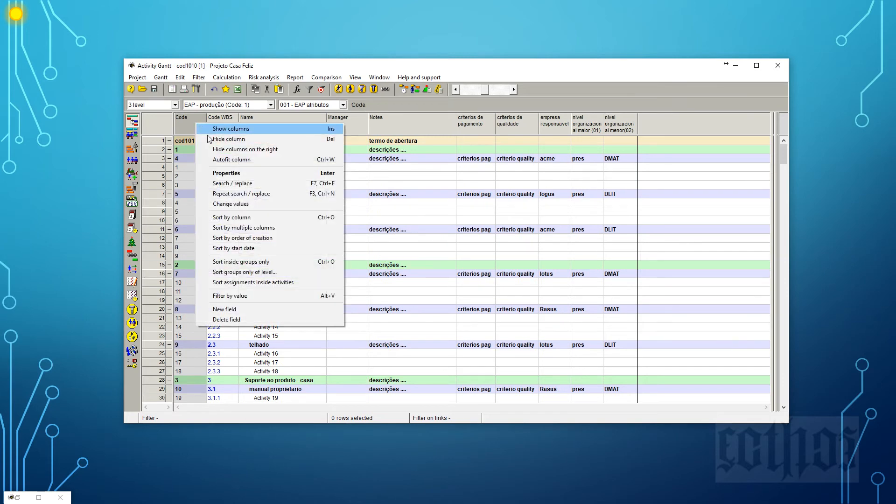
left_click(220, 146)
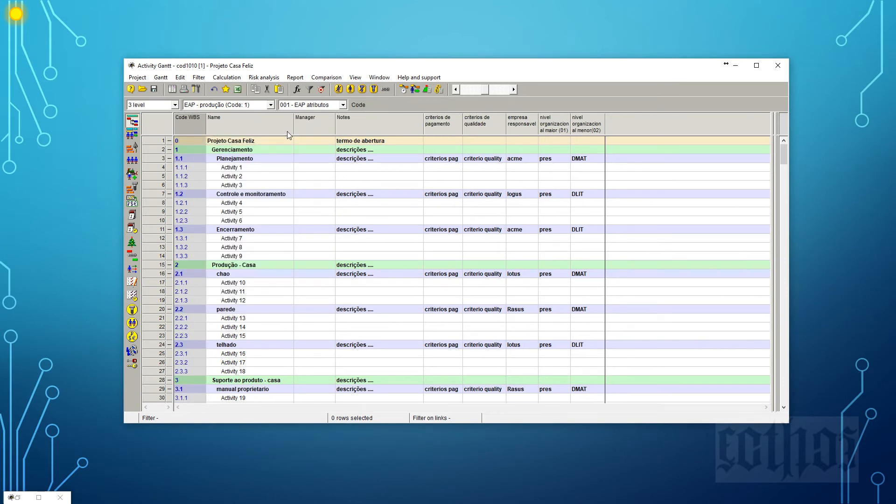
Show the ASAP / ALAP and Calendar fields as columns in front of the Manager column.
left_click(321, 126)
right_click(320, 126)
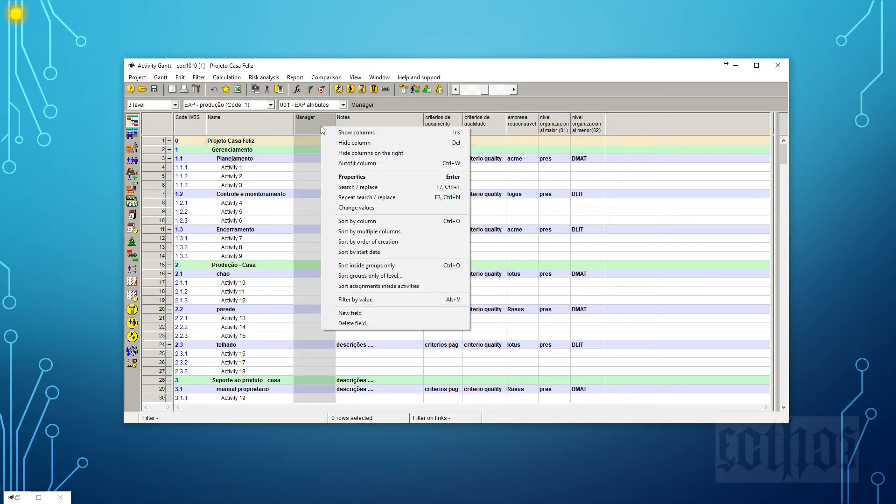
left_click(346, 133)
left_click_drag(350, 136, 526, 129)
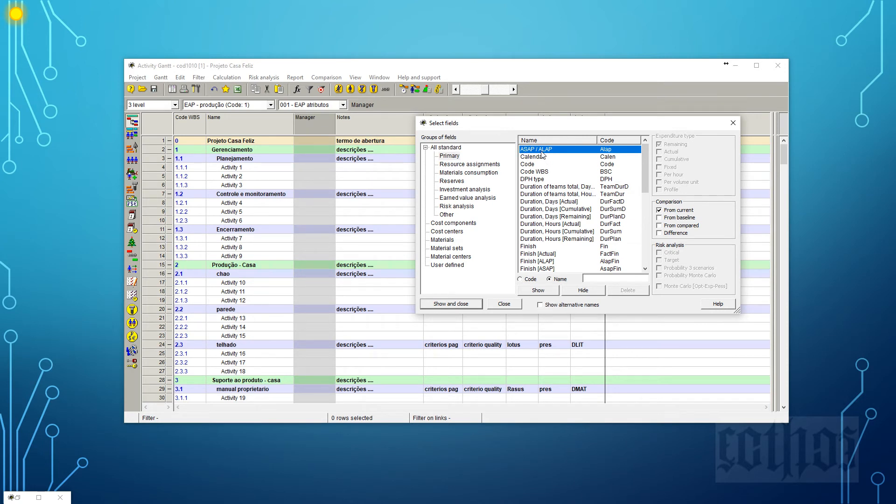
left_click(539, 290)
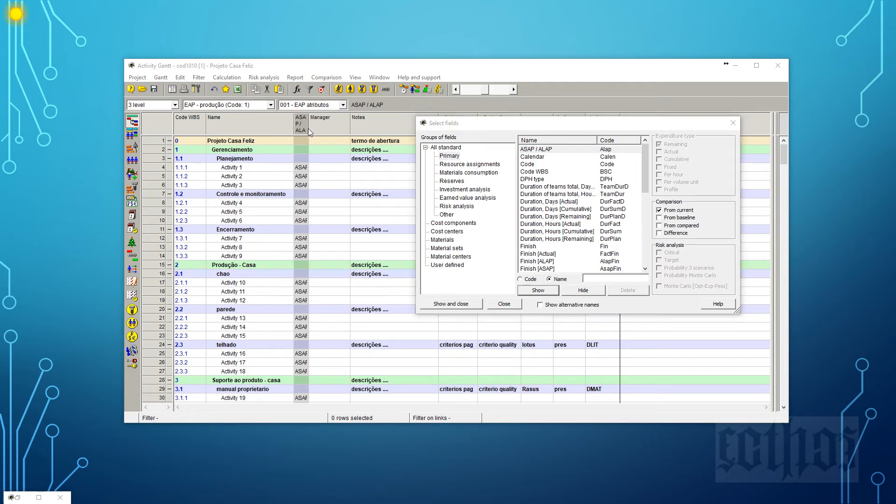
left_click(534, 157)
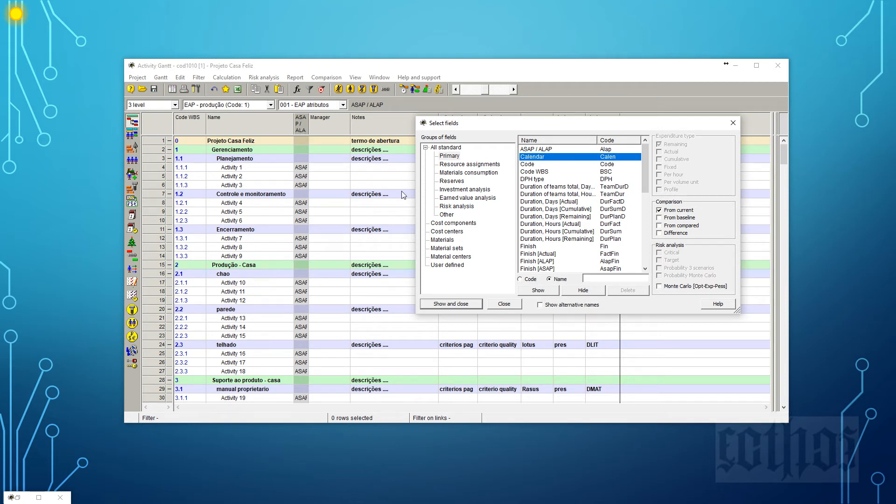
left_click(551, 292)
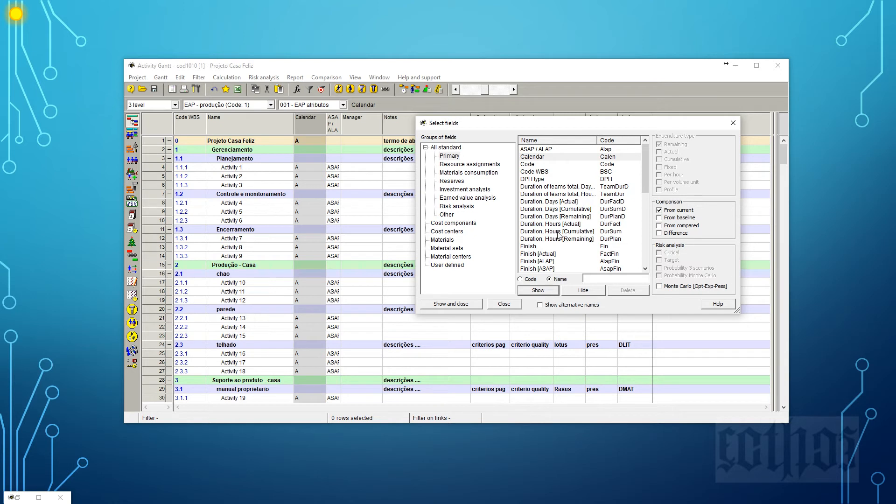
Show the Duration, Days [Remaining] field as a column in front of the Calendar column.
left_click(567, 217)
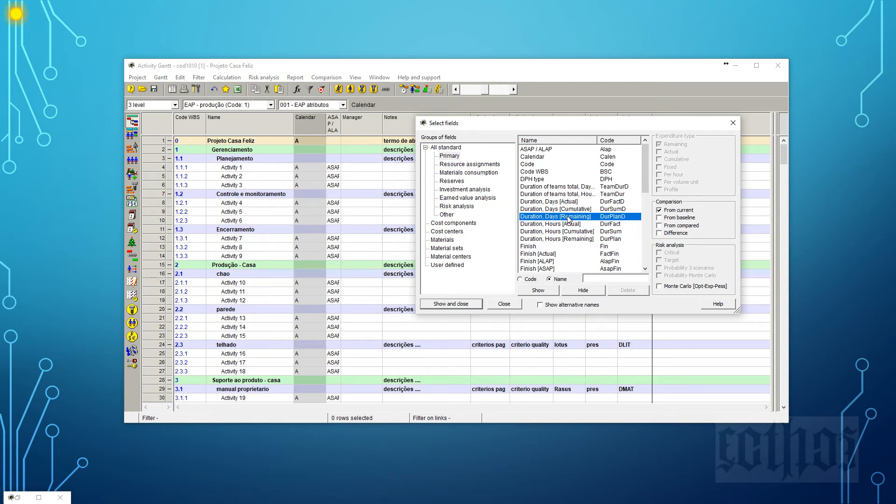
left_click(535, 291)
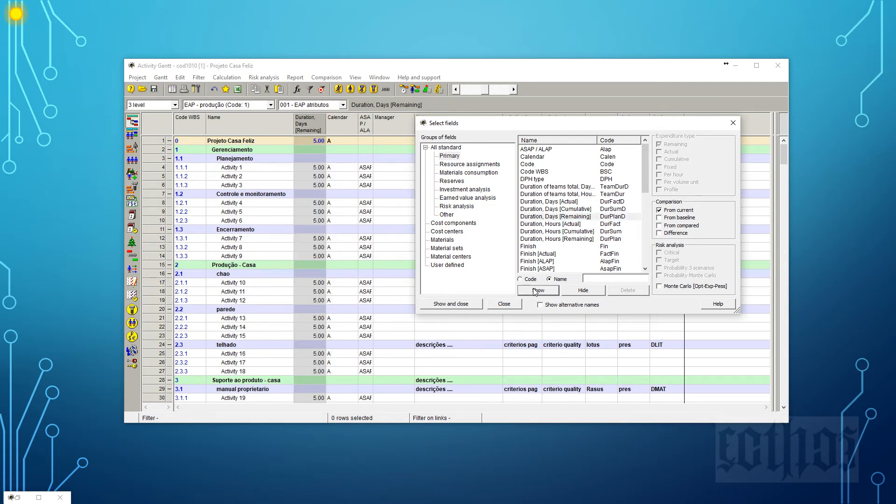
left_click(553, 217)
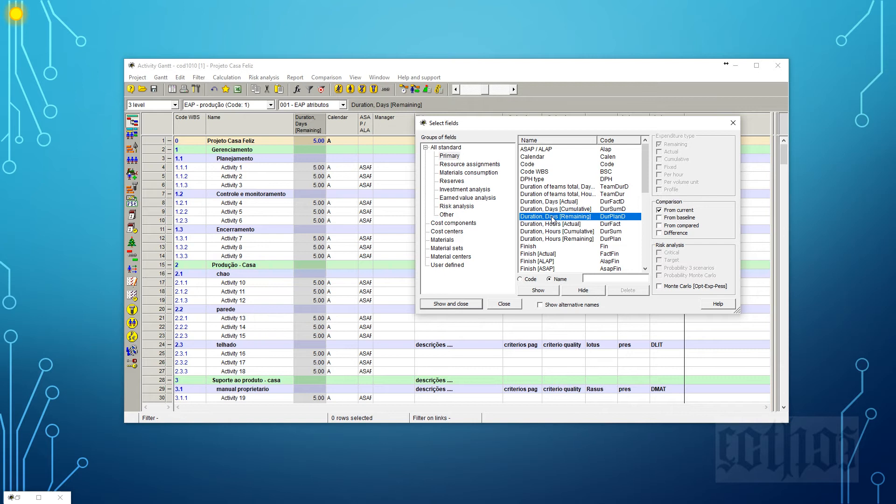
left_click(542, 290)
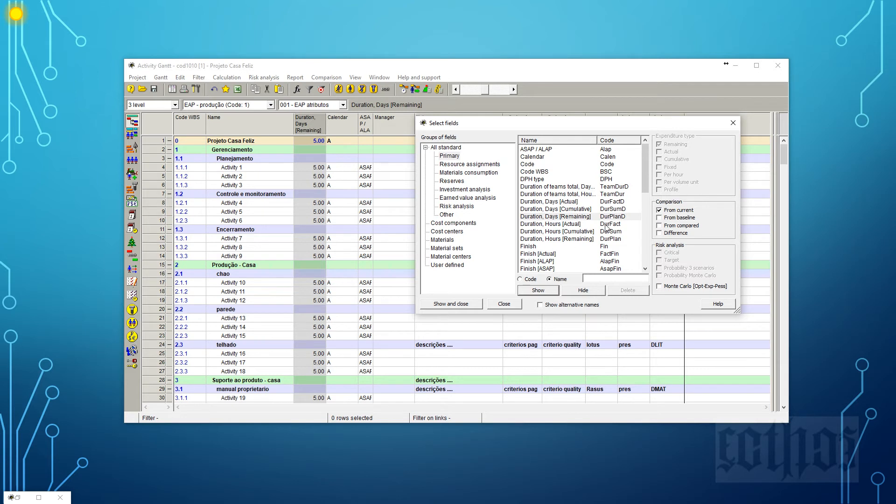
Place the Notes column in front of the Duration, Days [Remaining] column.
left_click_drag(643, 178, 644, 206)
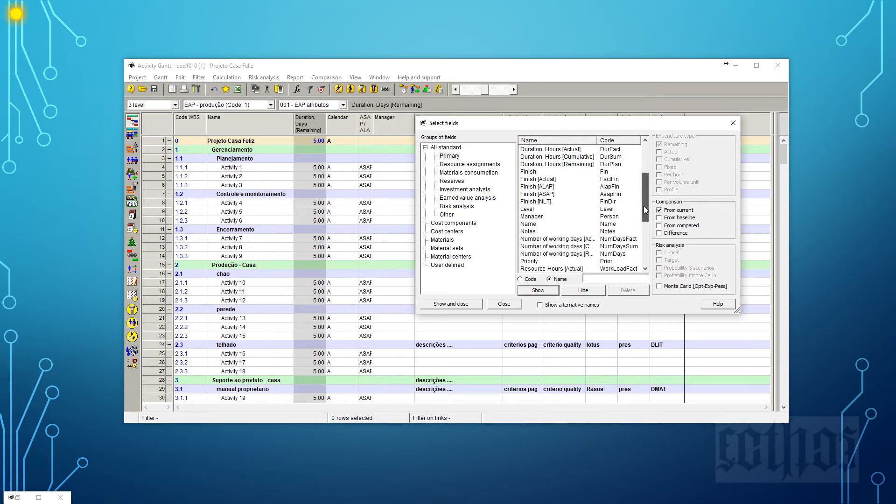
left_click(536, 232)
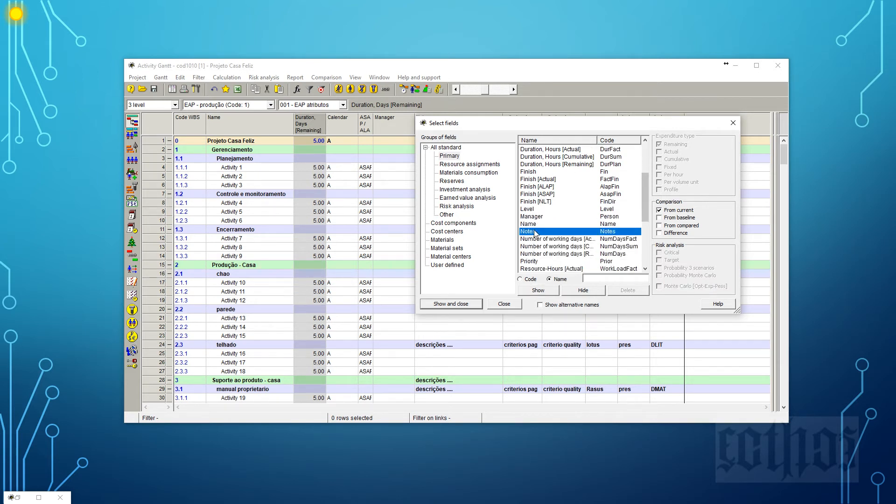
left_click(546, 290)
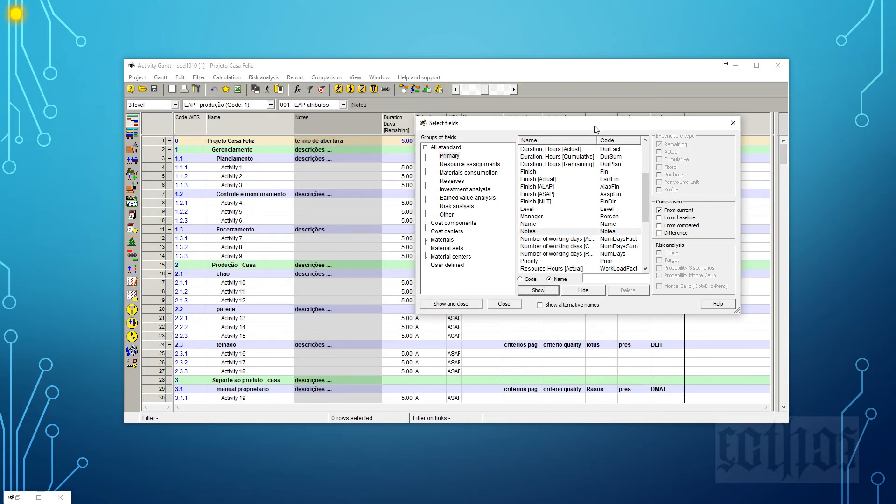
Show the DPH type field as a column in front of Notes and close the field selection.
left_click_drag(593, 126, 662, 125)
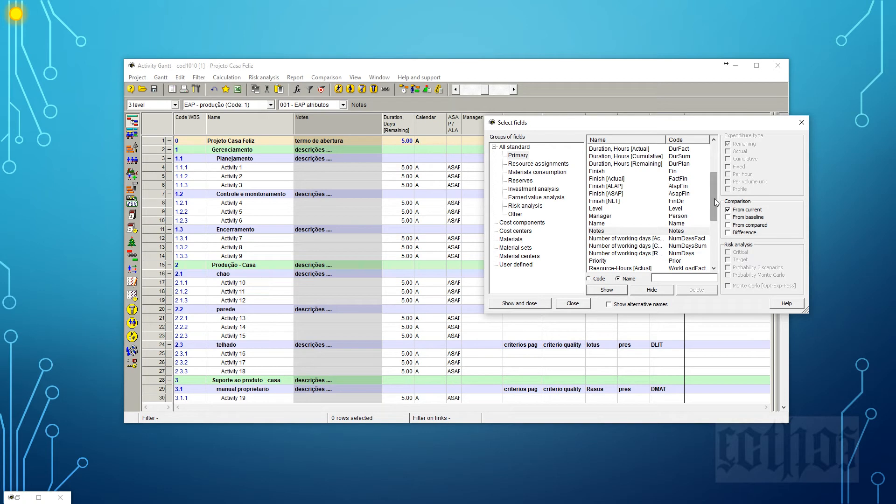
left_click_drag(715, 198, 713, 161)
left_click(599, 179)
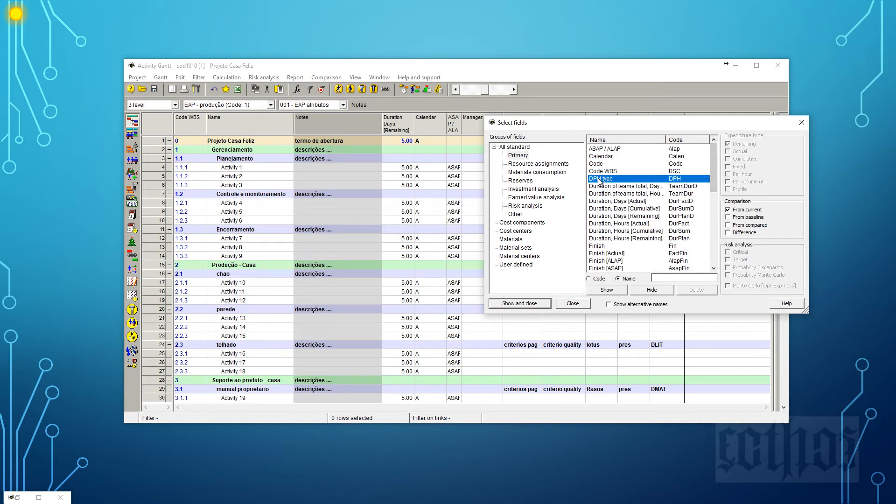
left_click(603, 290)
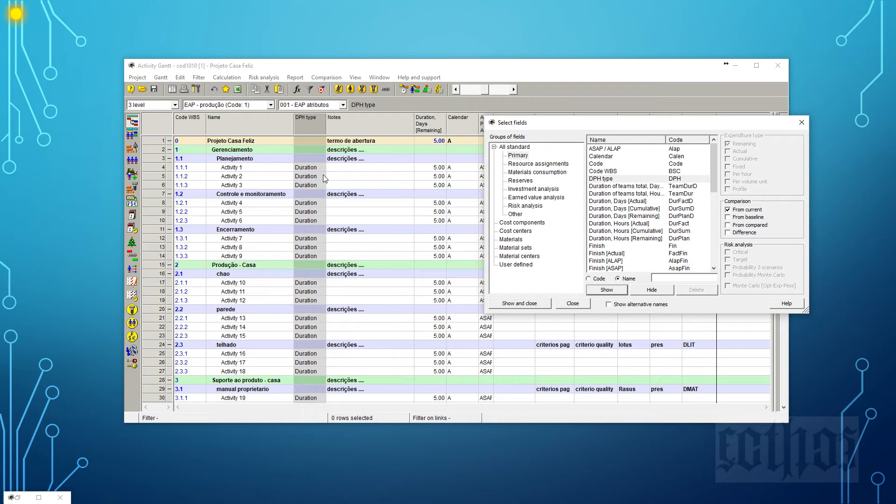
key("Escape")
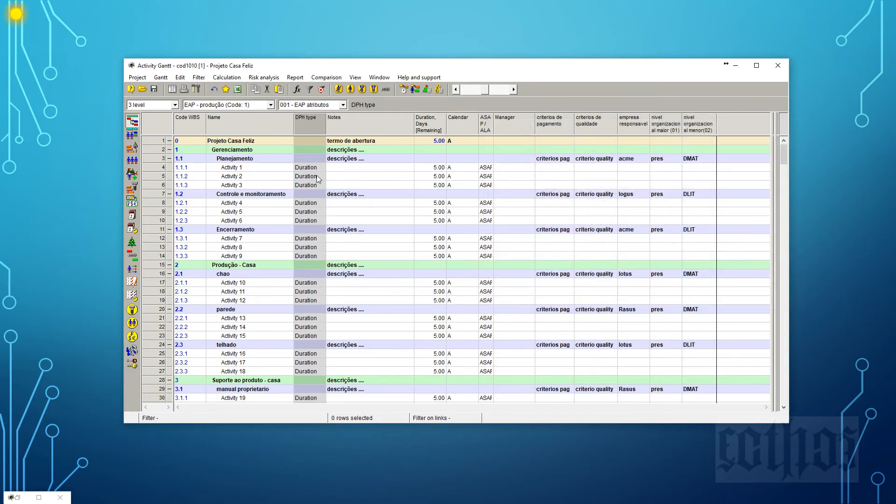
left_click(256, 168)
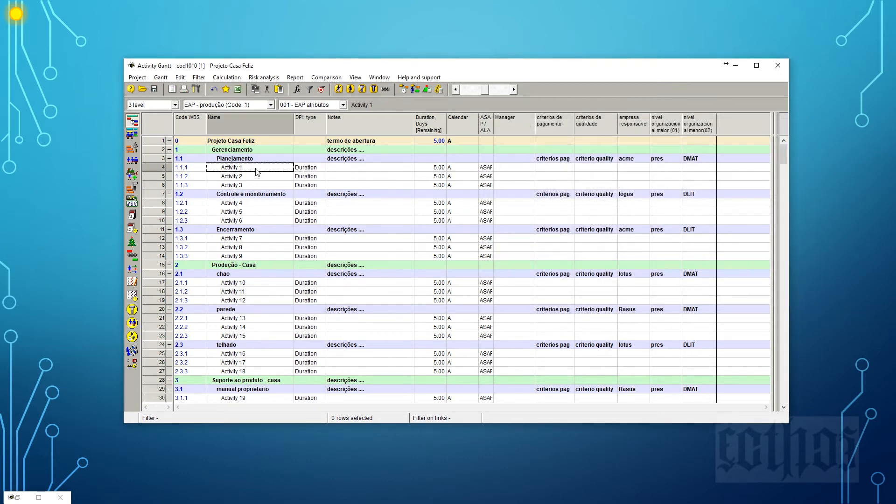
left_click(323, 169)
left_click(321, 167)
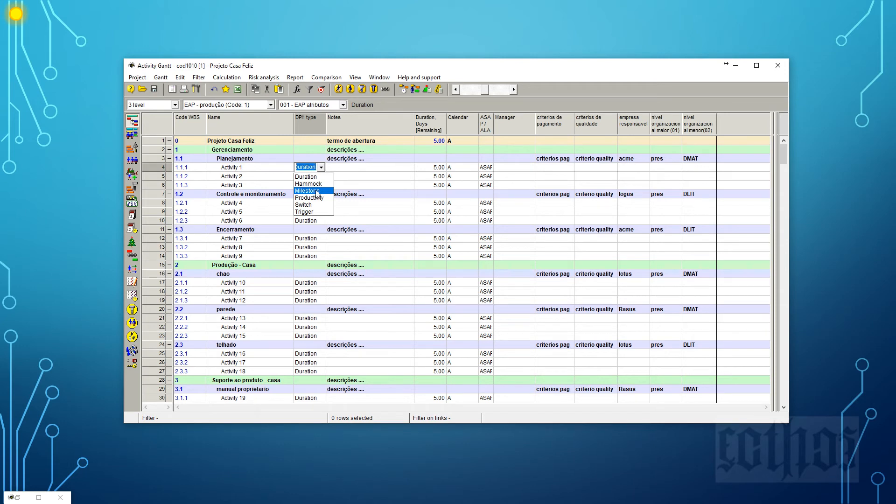
Add two new activities directly under the Gerenciamento phase.
left_click(156, 148)
left_click(157, 150)
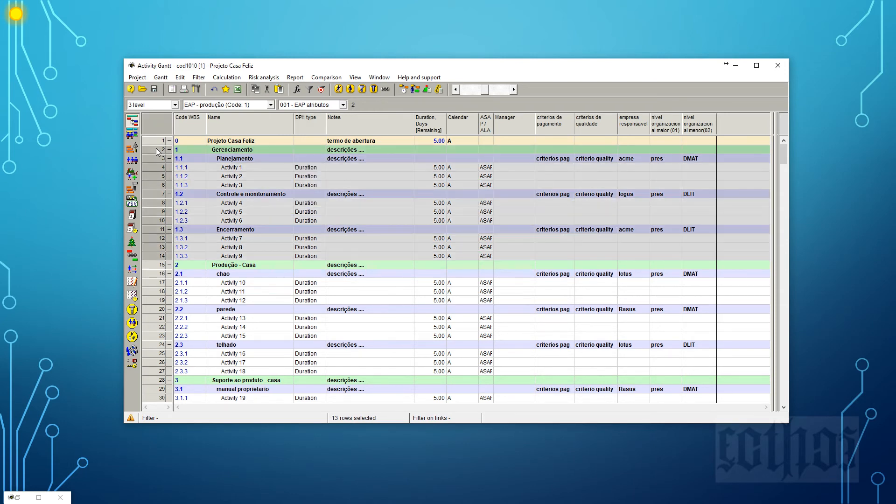
right_click(158, 151)
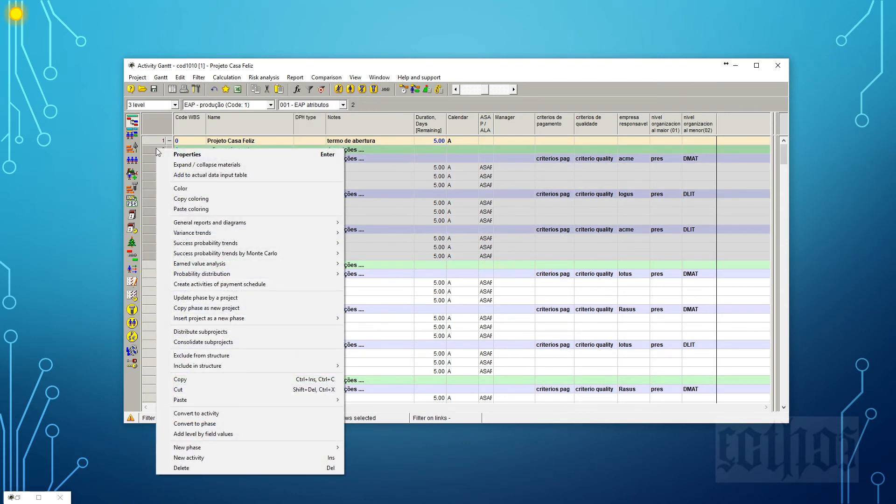
left_click(187, 457)
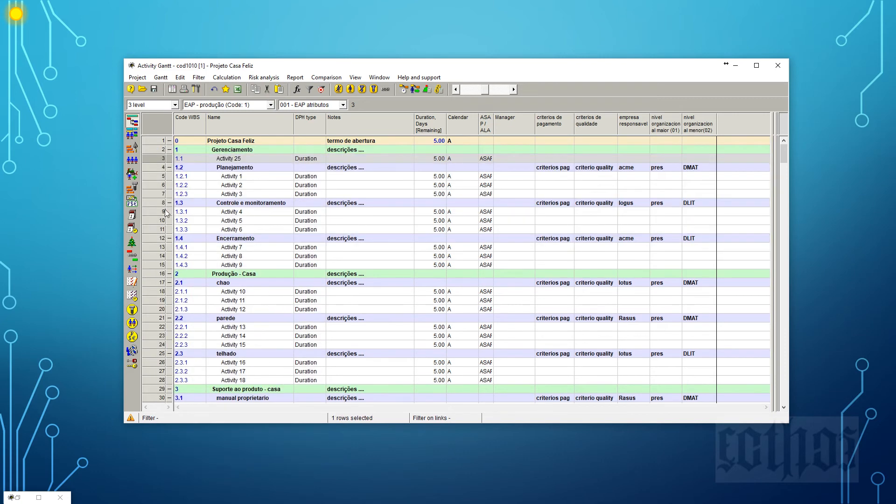
left_click(155, 150)
right_click(154, 150)
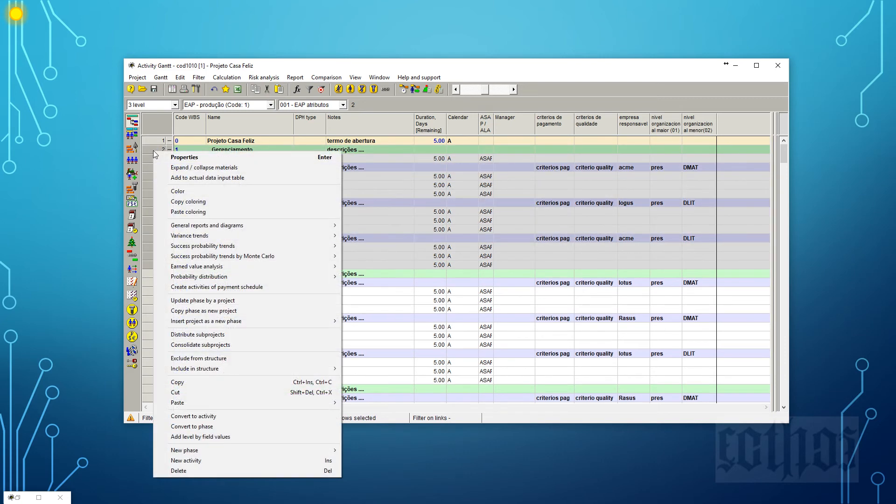
left_click(181, 461)
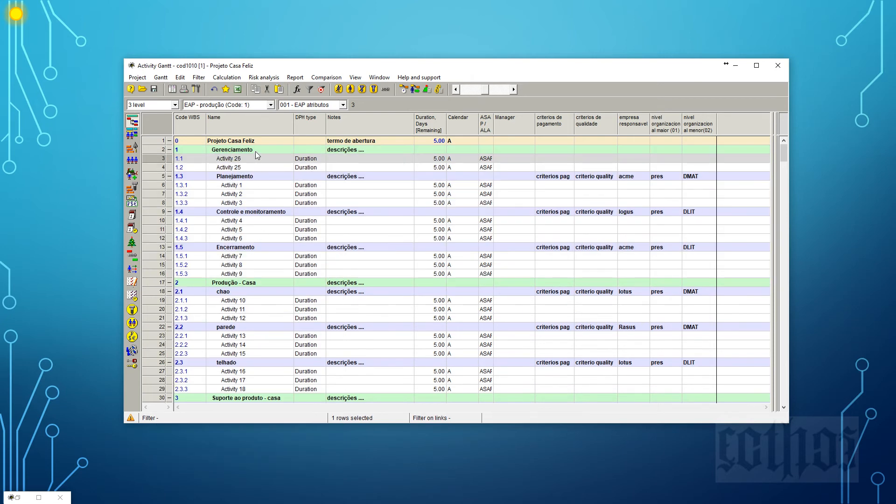
Set the DPH type of both new activities directly under Gerenciamento to Milestone.
left_click(308, 159)
left_click(321, 158)
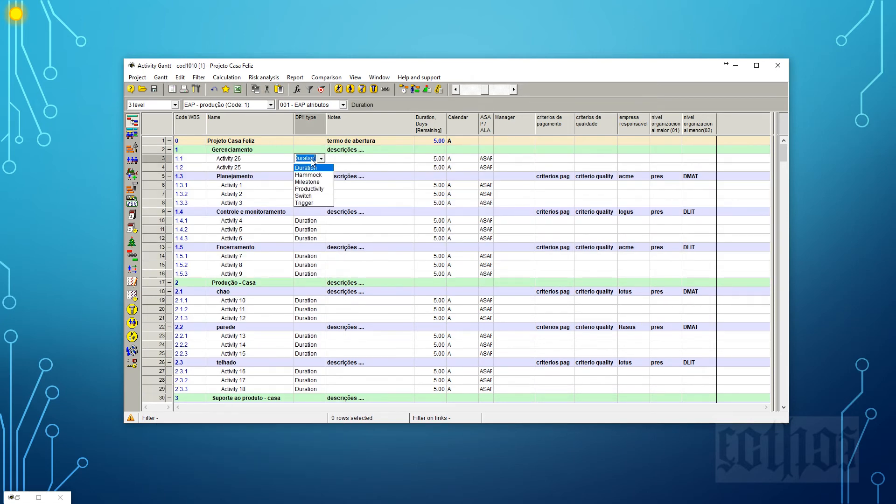
left_click(313, 182)
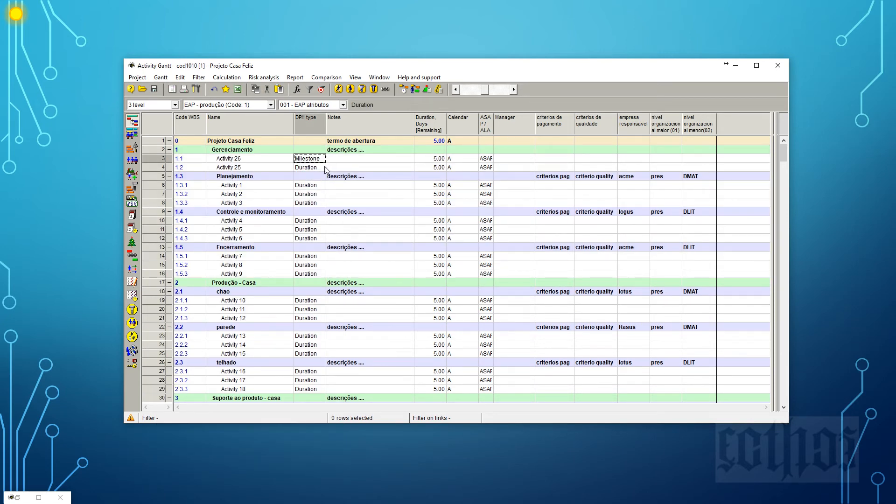
left_click(324, 167)
left_click(324, 167)
left_click(326, 193)
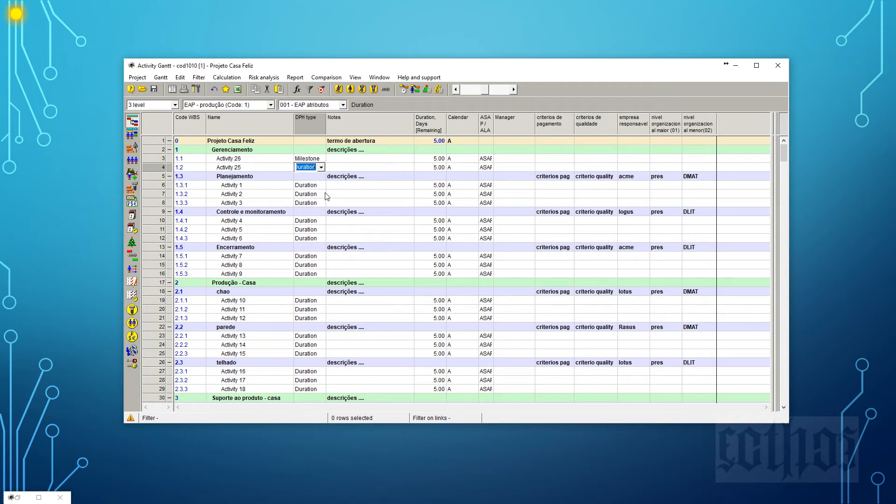
Rename the first milestone under Gerenciamento "inicio do projeto" and the second "termino do projeto".
left_click(283, 159)
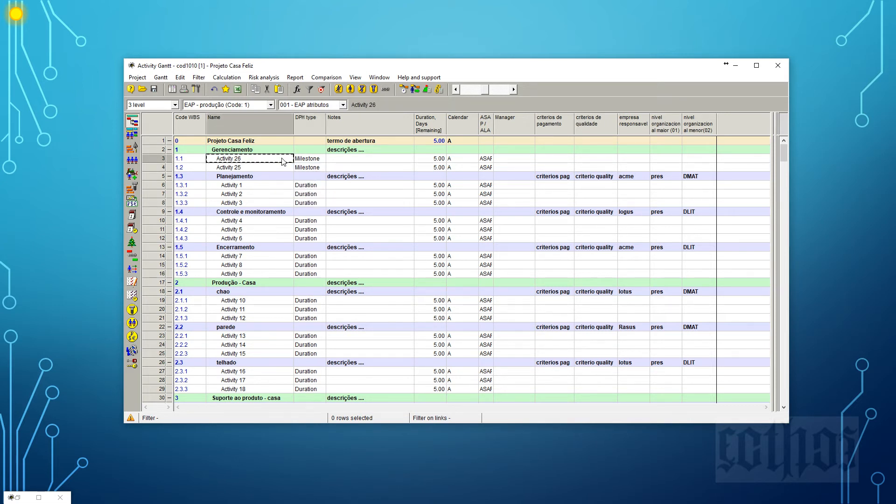
left_click(283, 161)
type("inicio")
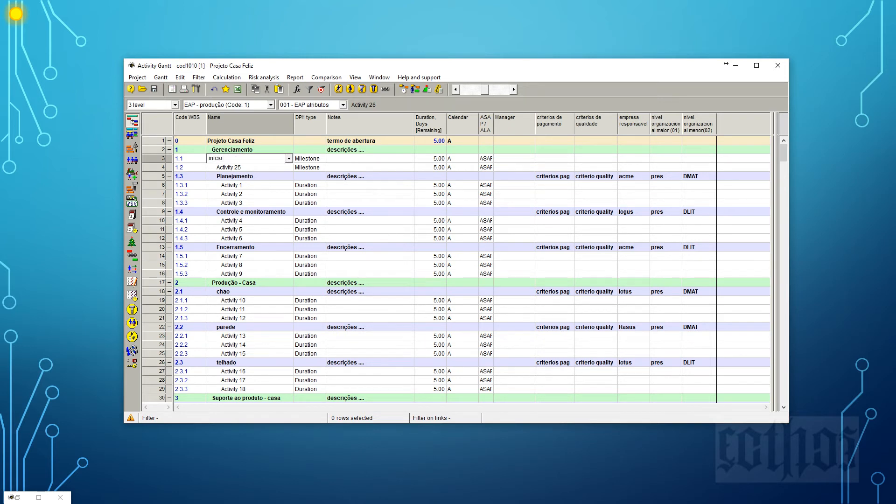
type(" do projeto")
key("Return")
type("termin")
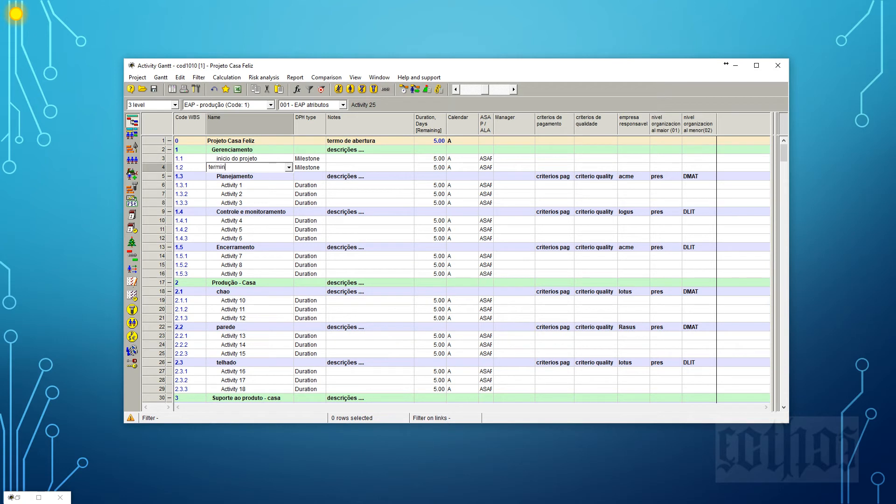
type("o do projeo")
key("BackSpace")
type("to")
key("Return")
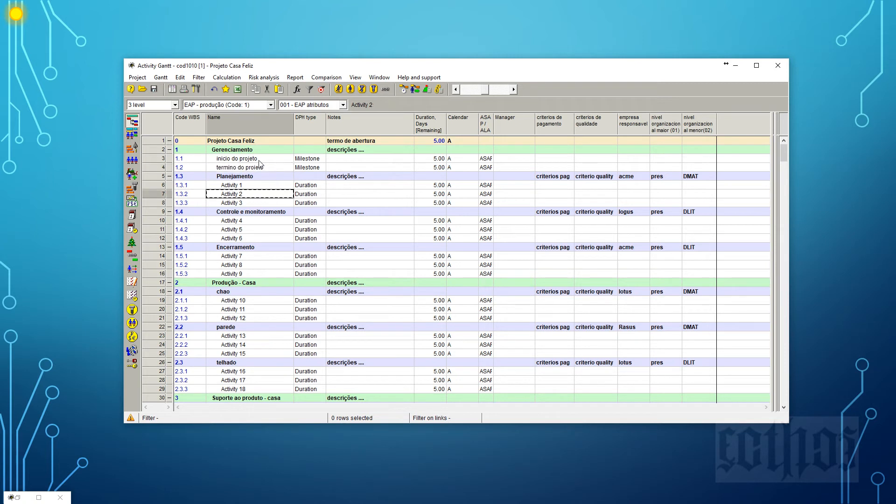
left_click(163, 159)
left_click(243, 162)
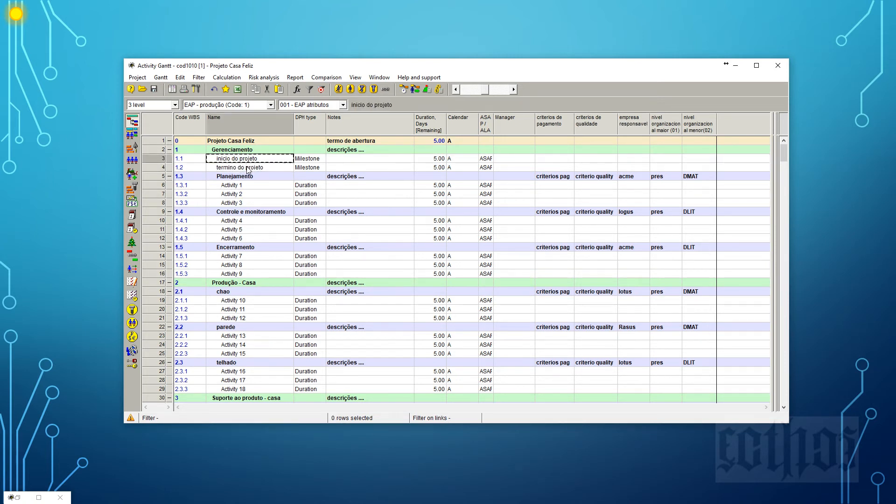
left_click(248, 168)
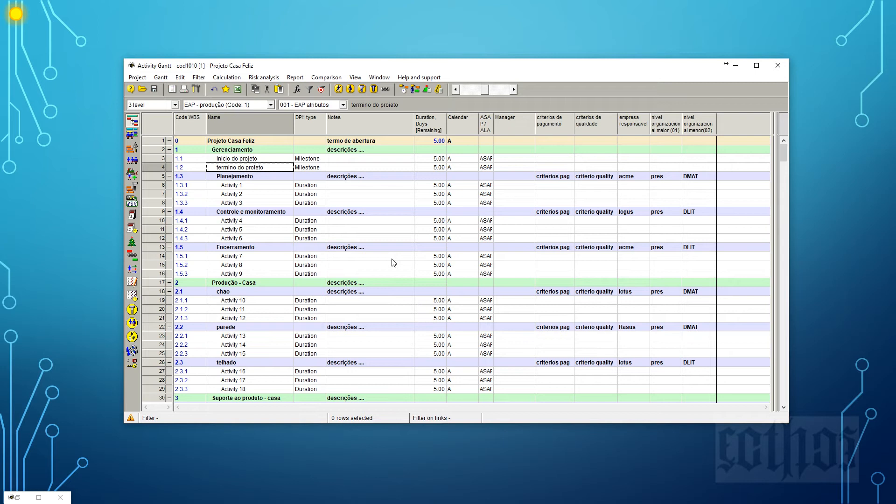
left_click(322, 167)
left_click(284, 170)
Show the Preceding activities field from the full standard field list as a new column in front of DPH type.
right_click(310, 127)
left_click(330, 134)
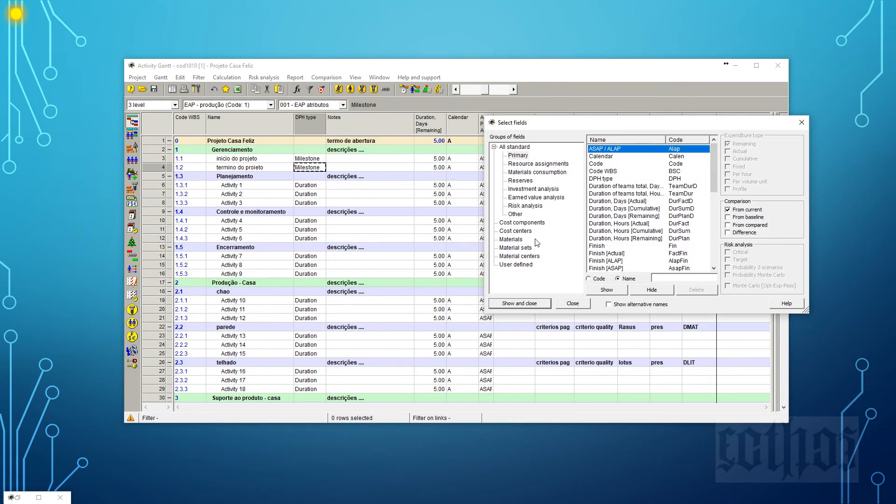
left_click(625, 239)
key("p")
scroll(635, 261, "down", 4)
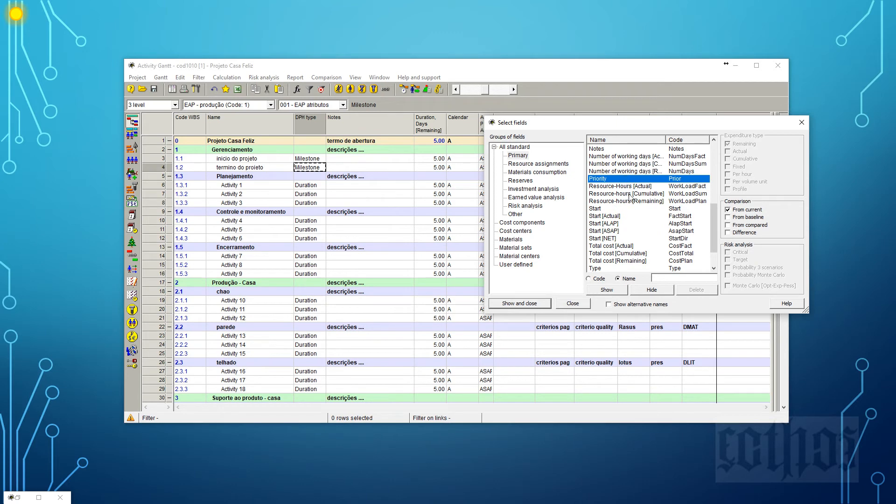
left_click(525, 146)
left_click(605, 180)
key("p")
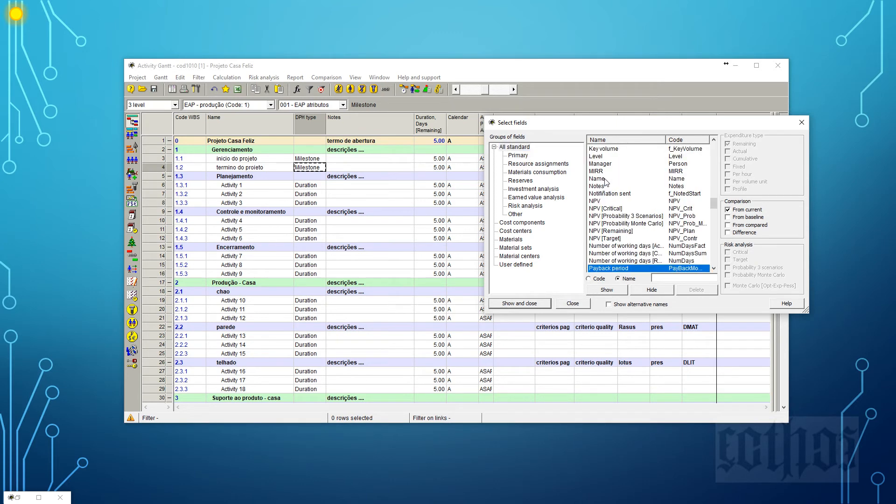
scroll(647, 231, "down", 1)
scroll(647, 232, "down", 4)
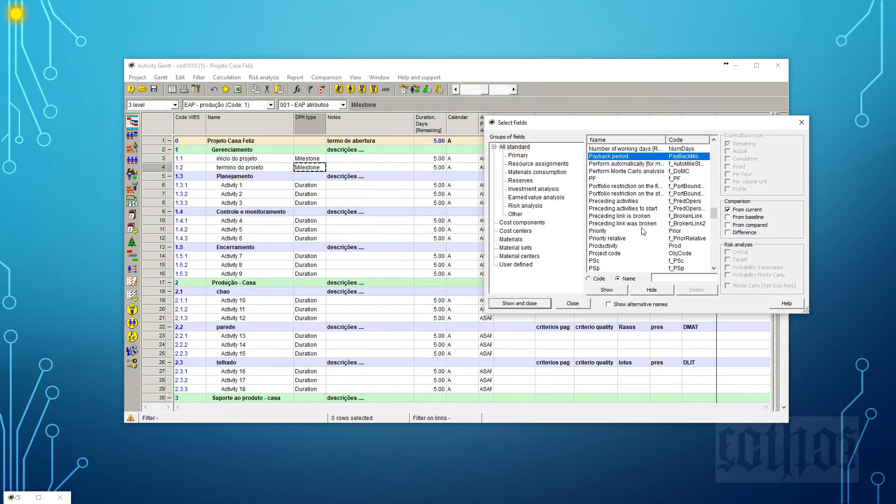
left_click(613, 203)
left_click(614, 293)
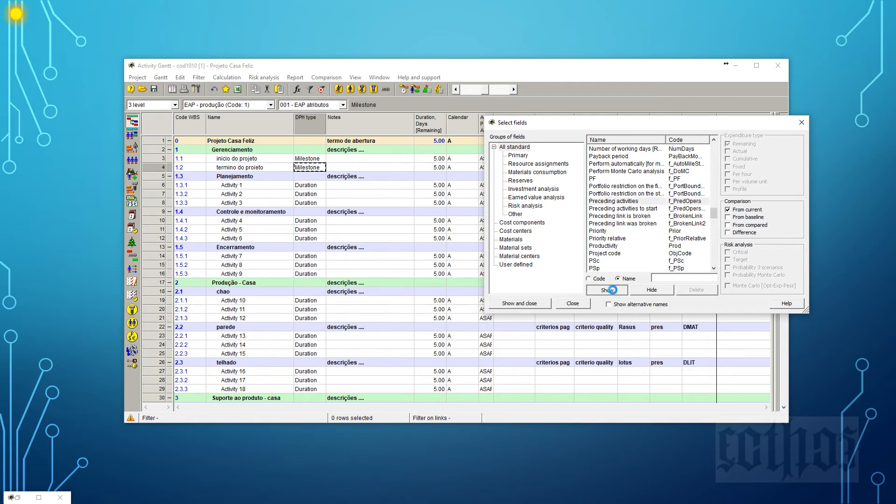
Show the Succeeding activities field as a column and order the columns DPH type, Preceding activities, Succeeding activities.
left_click(610, 240)
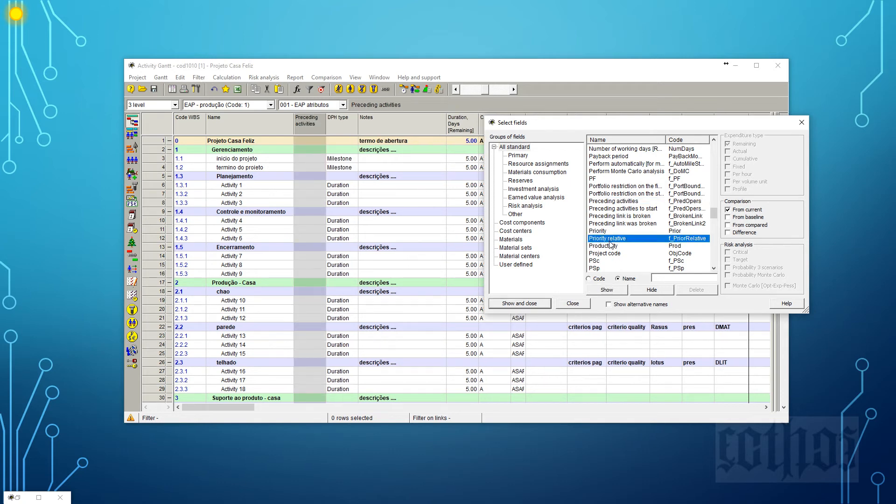
key("s")
scroll(610, 242, "down", 3)
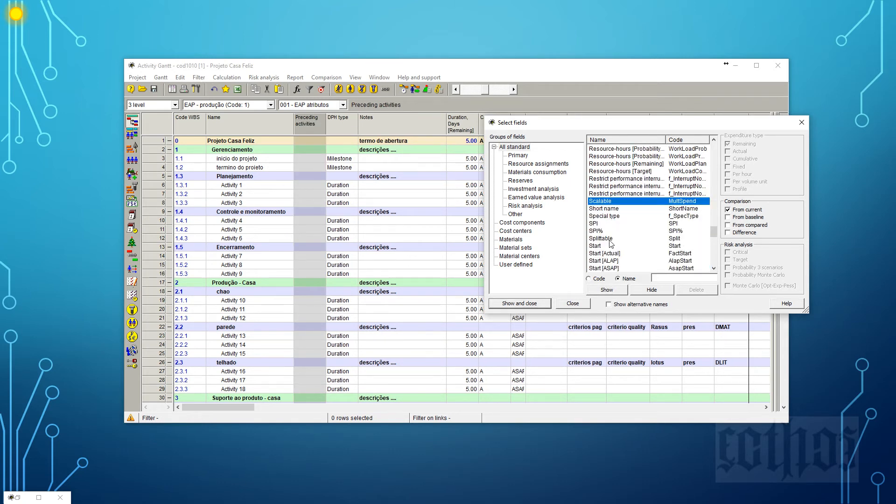
scroll(610, 242, "down", 5)
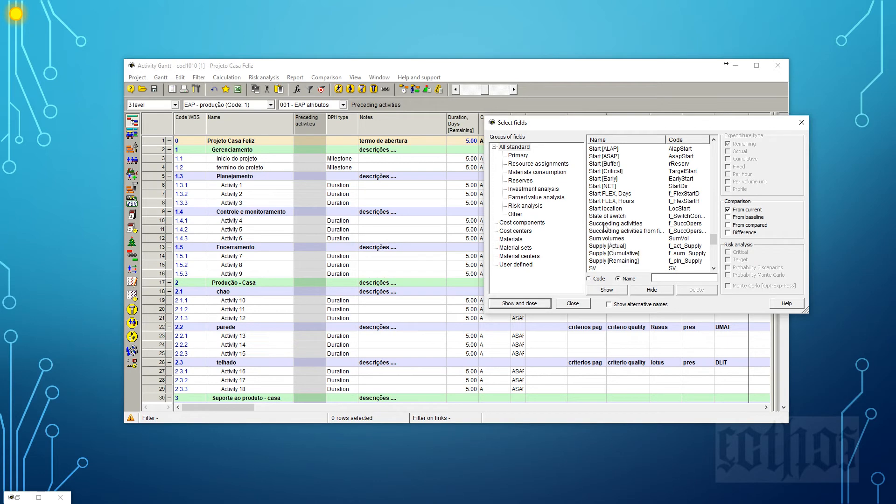
left_click(606, 224)
left_click(543, 304)
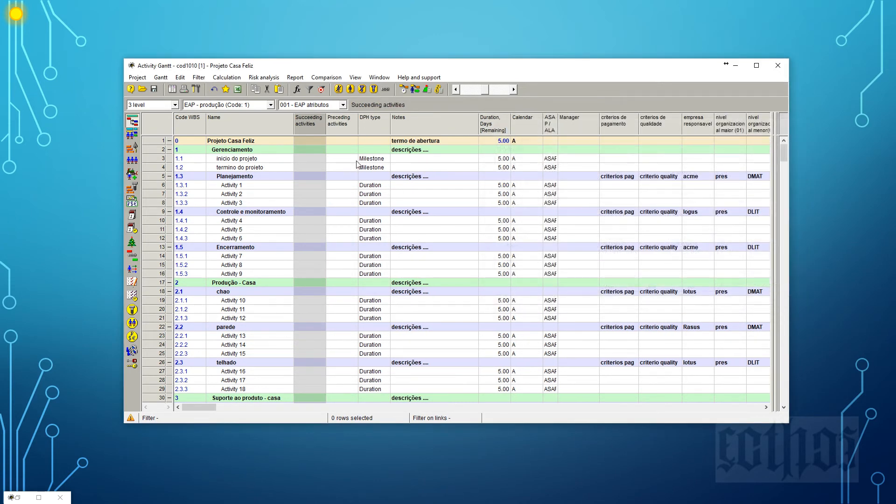
left_click_drag(311, 120, 294, 124)
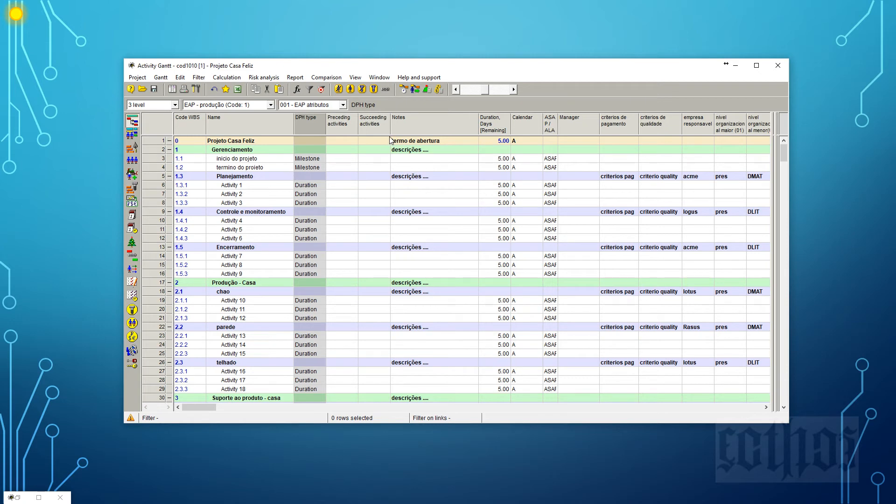
Hide the criterios de pagamento and criterios de qualidade columns.
left_click(615, 124)
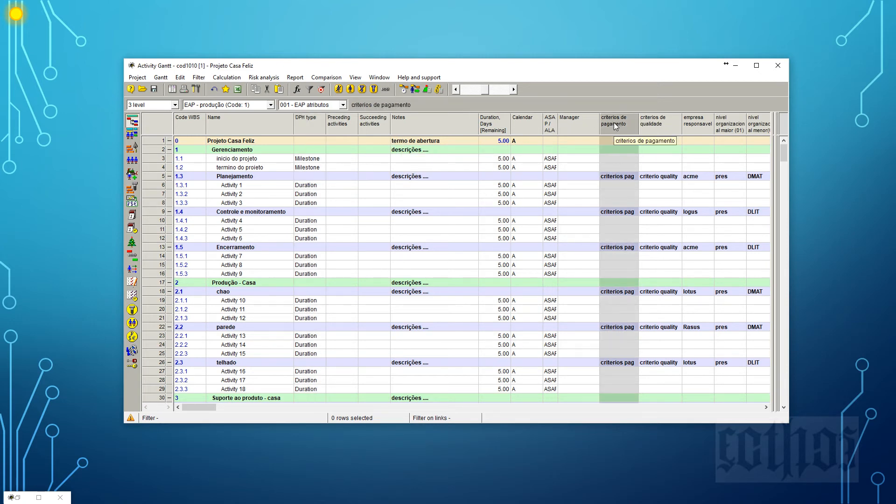
key("Delete")
right_click(621, 122)
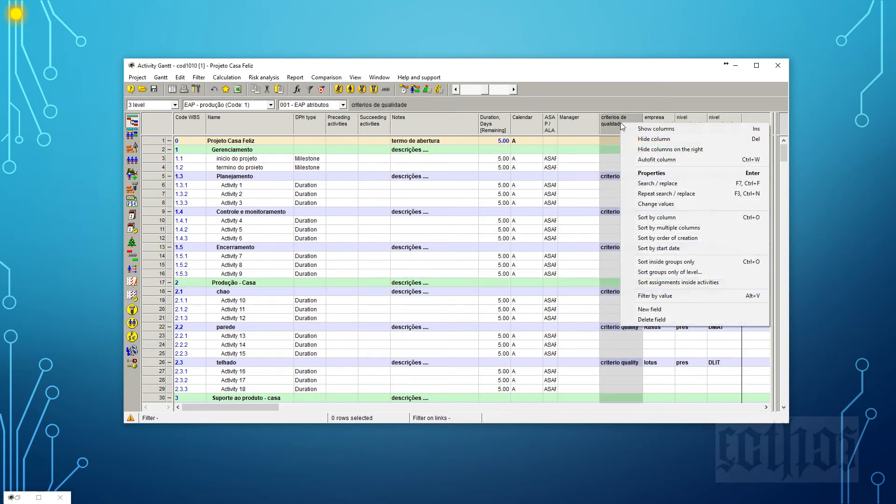
left_click(637, 139)
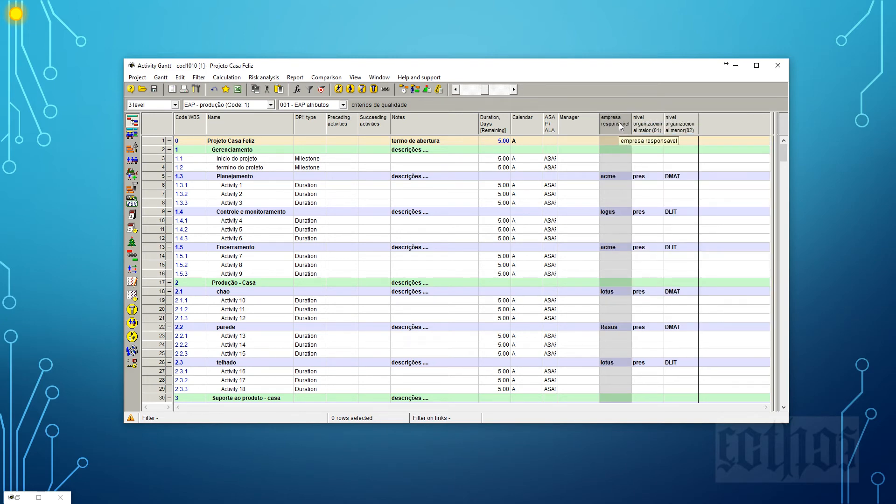
right_click(620, 125)
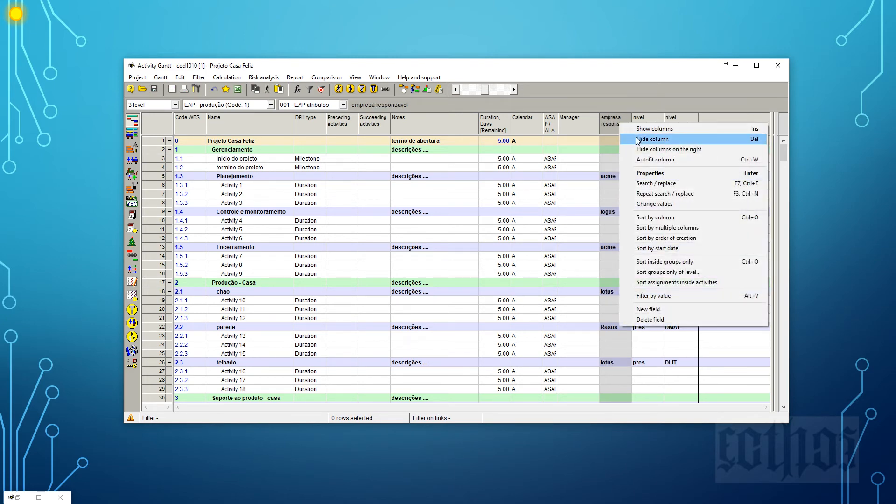
left_click(495, 221)
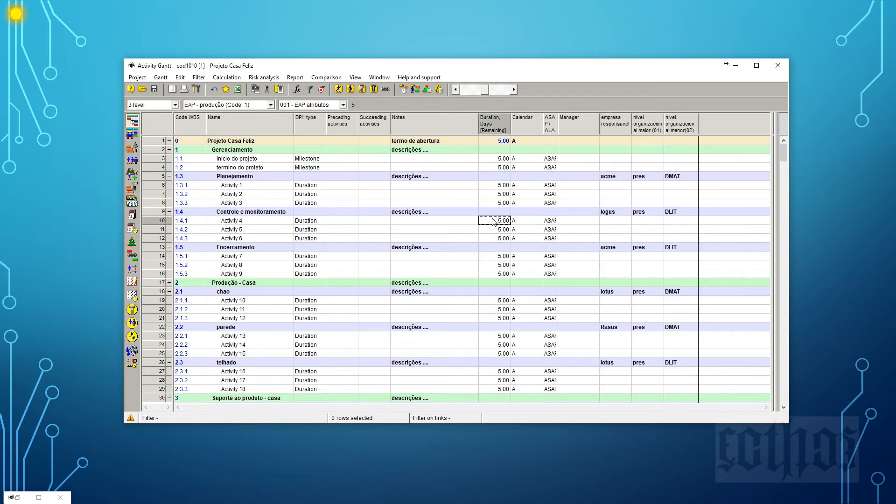
Propagate the empresa responsavel values of Planejamento, Controle e monitoramento and Encerramento downward to their activities.
left_click(622, 178)
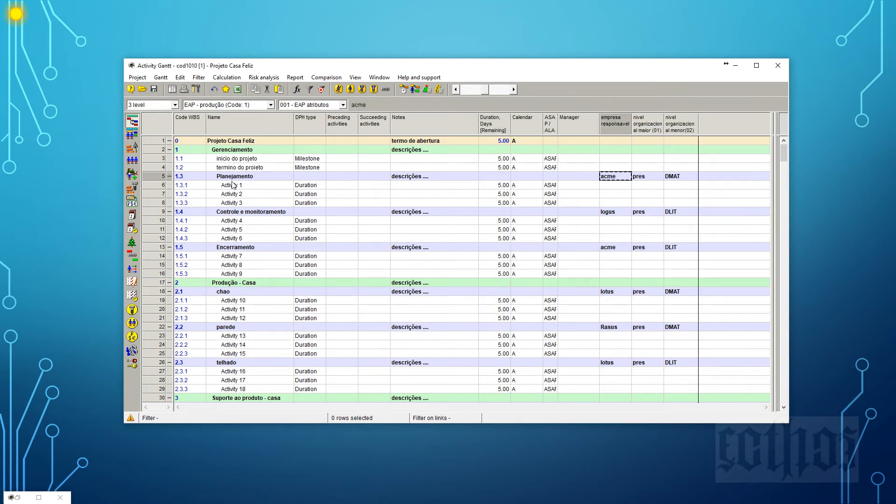
right_click(625, 177)
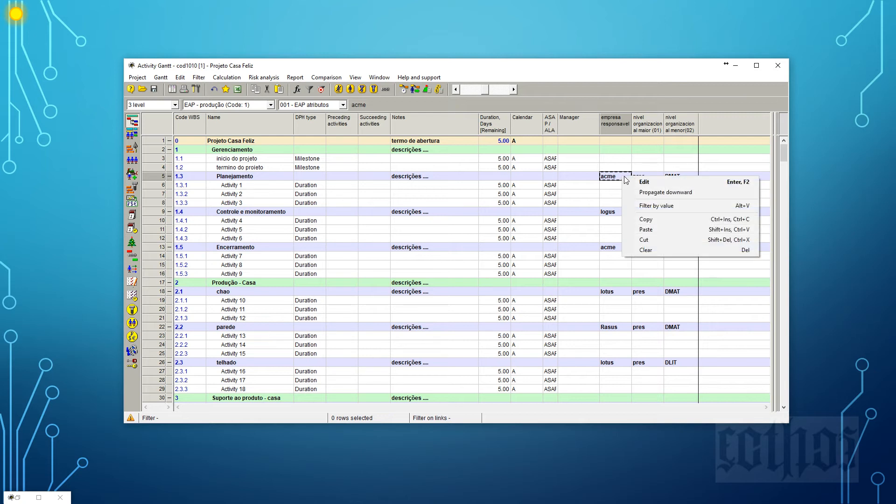
left_click(637, 191)
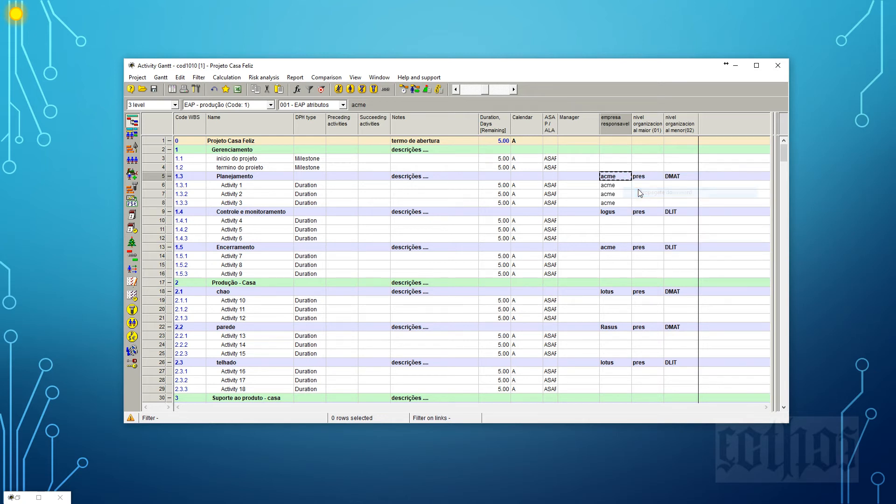
right_click(625, 213)
left_click(638, 227)
left_click(623, 249)
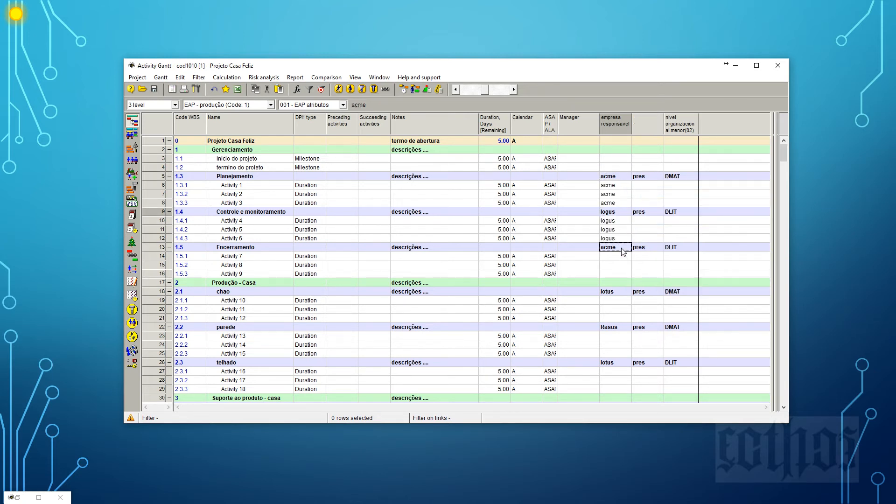
right_click(624, 252)
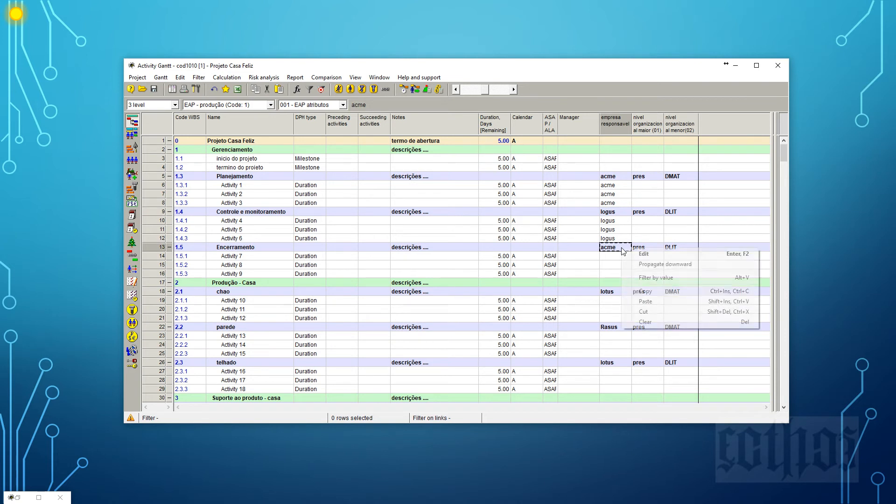
left_click(643, 265)
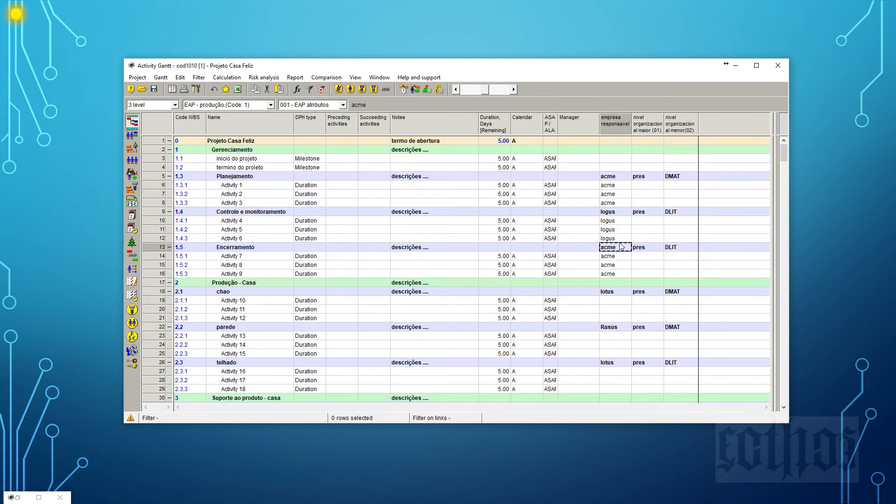
left_click(219, 257)
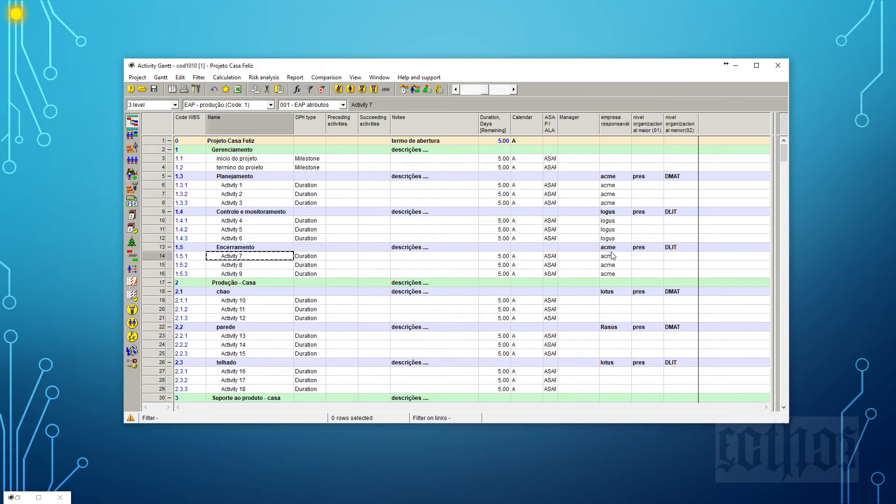
left_click(612, 250)
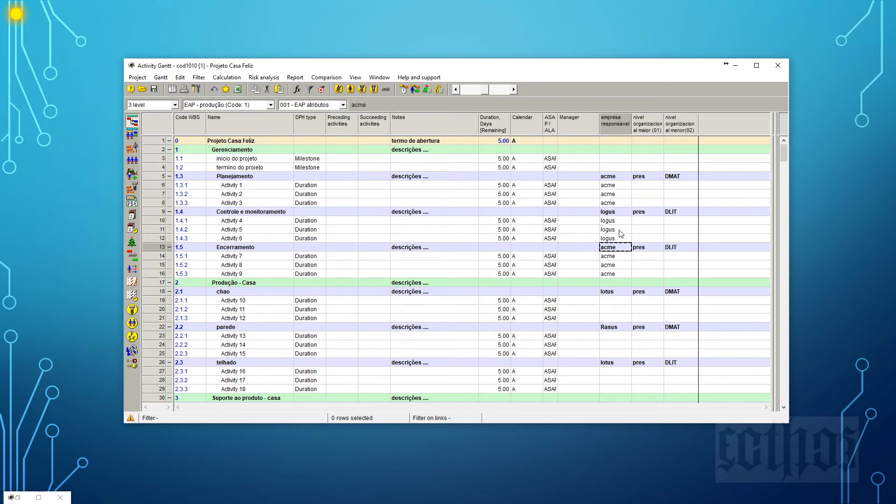
left_click(620, 239)
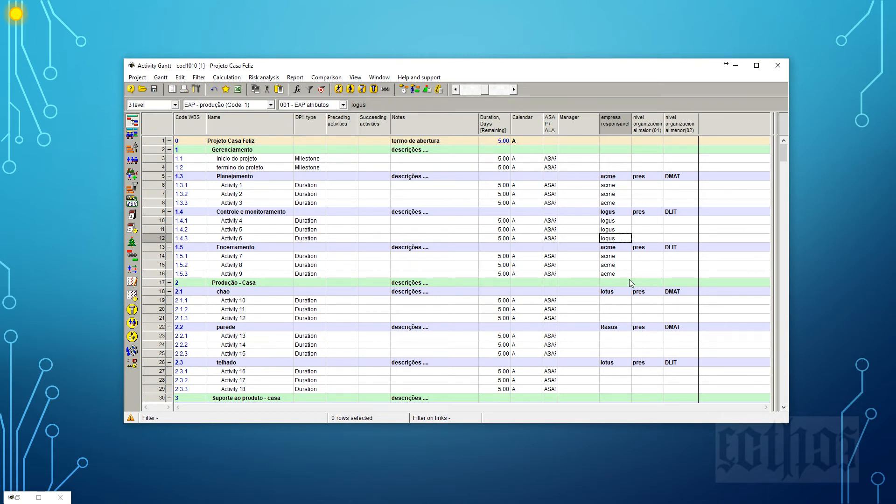
Hide the empresa responsavel, nivel organizacional maior (01) and nivel organizacional menor(02) columns.
right_click(623, 124)
left_click(629, 140)
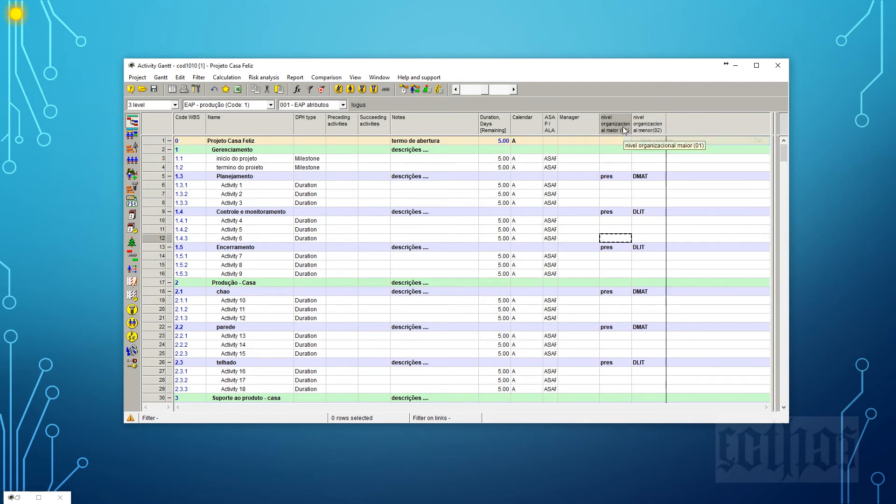
right_click(622, 129)
left_click(627, 139)
right_click(626, 125)
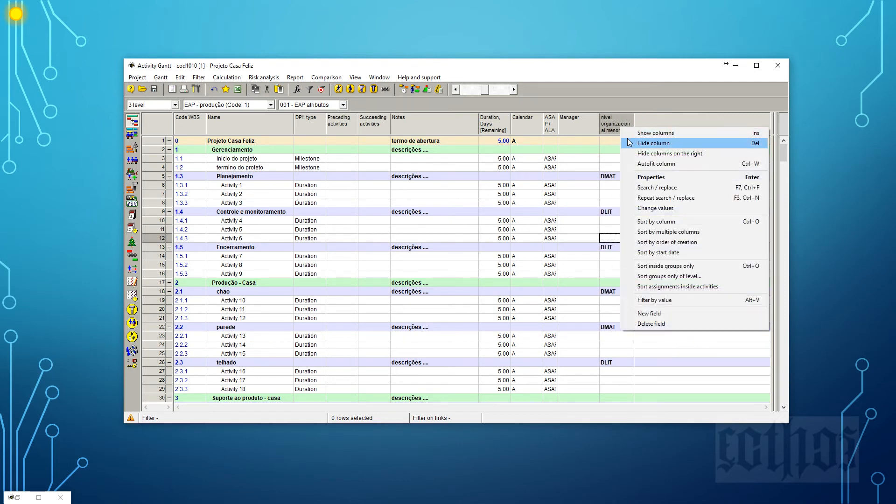
left_click(628, 138)
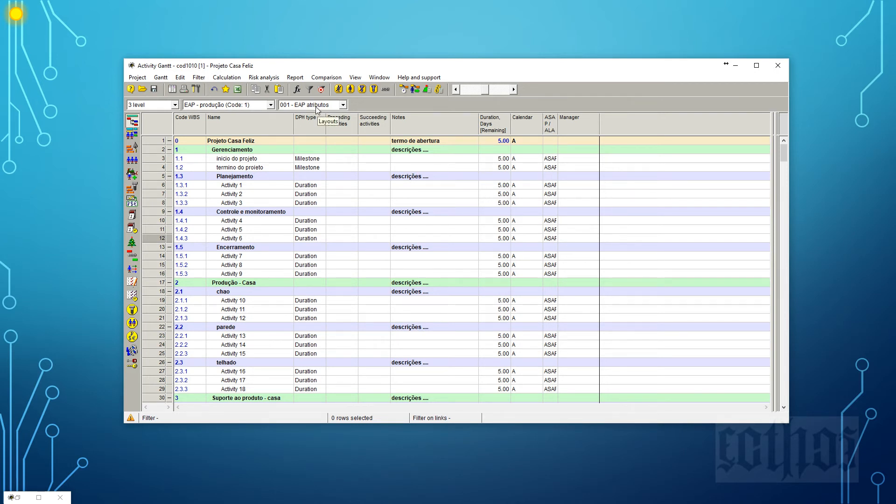
Save the current column layout in the project as a new layout named "003 - atributos das atividades".
left_click(162, 77)
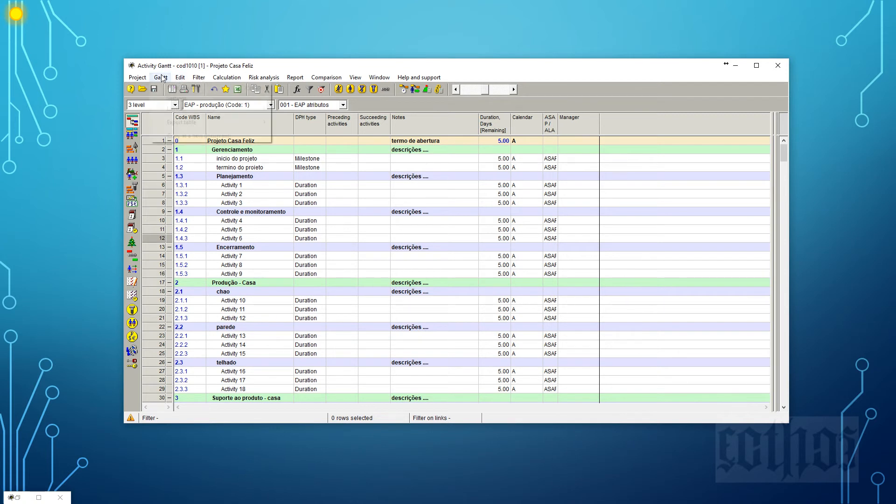
mouse_move(173, 109)
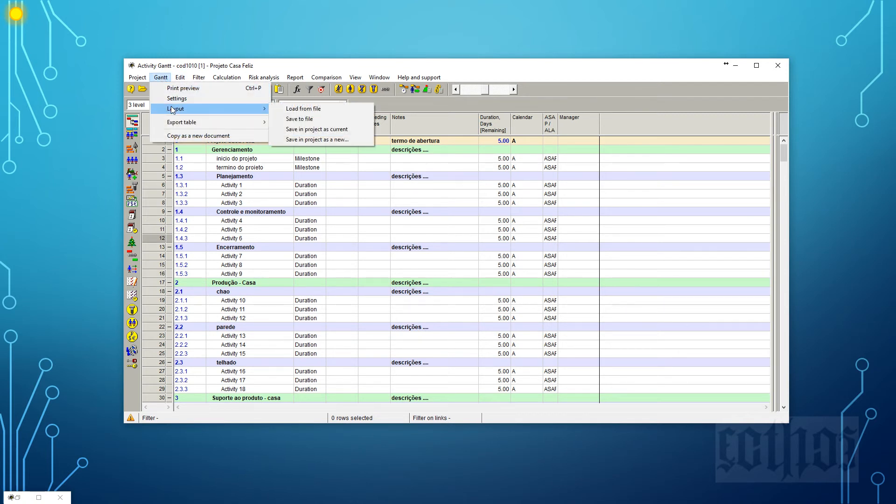
left_click(332, 139)
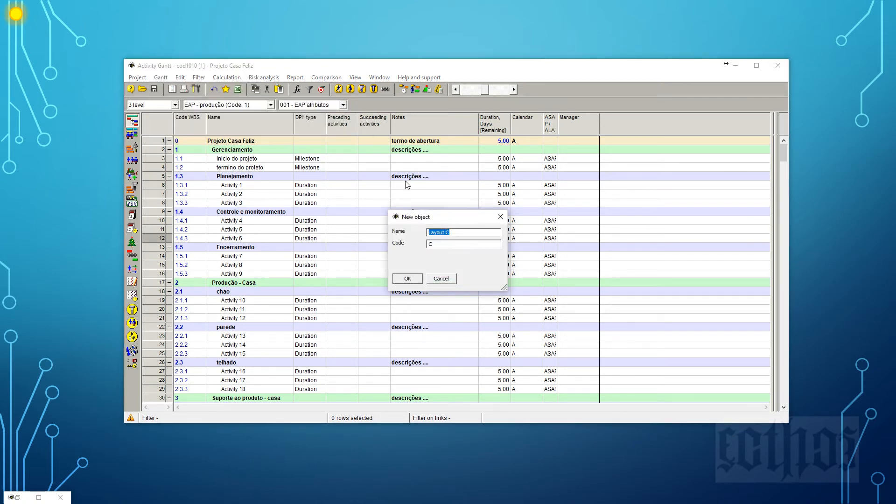
type("003 - atributos das atividades")
left_click(407, 280)
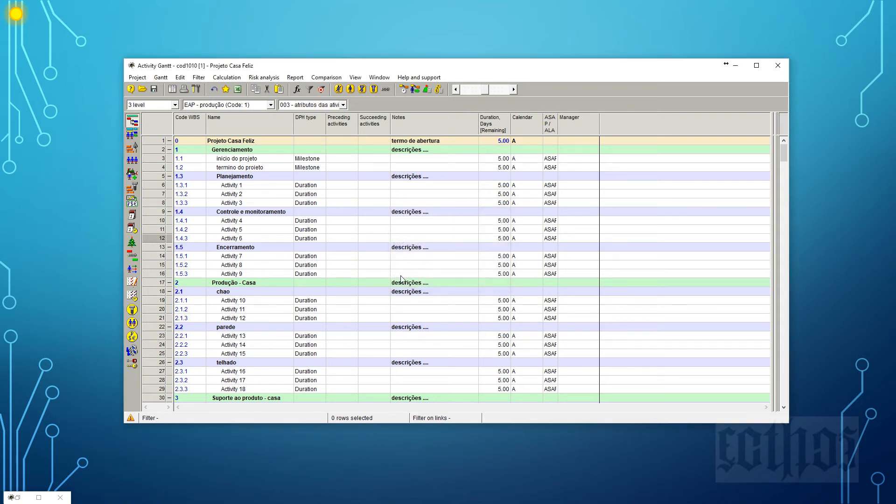
View the 001 - EAP atributos layout and return to the 003 - atributos das atividades layout.
left_click(344, 105)
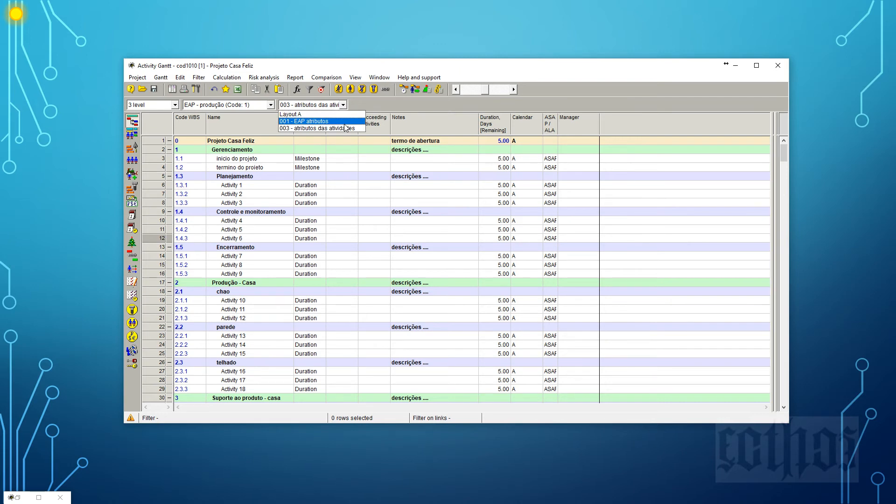
left_click(308, 112)
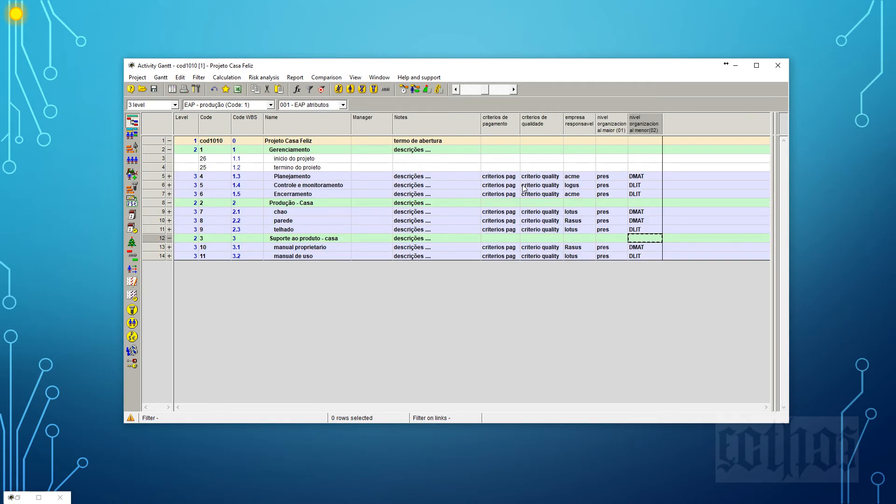
left_click(344, 105)
left_click(344, 128)
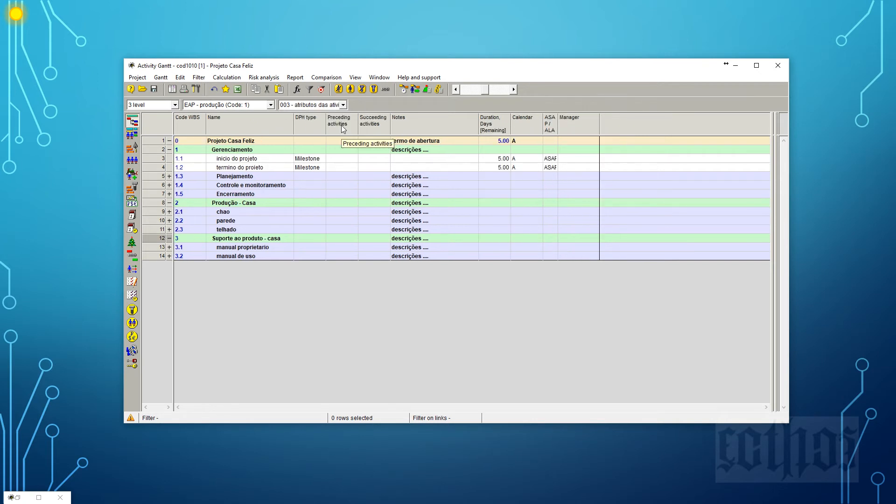
Expand the WBS to the Activities level and widen the ASAP / ALAP column until its heading fits on one line.
left_click(175, 107)
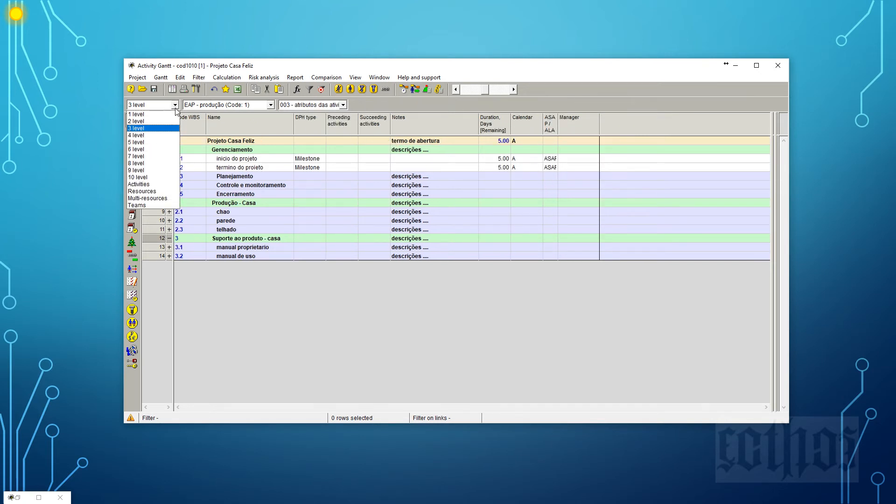
left_click(173, 185)
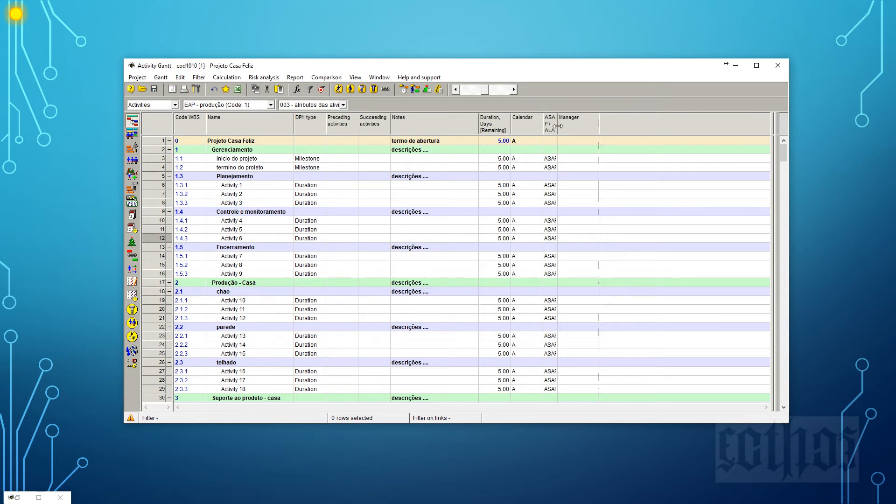
left_click_drag(556, 126, 583, 129)
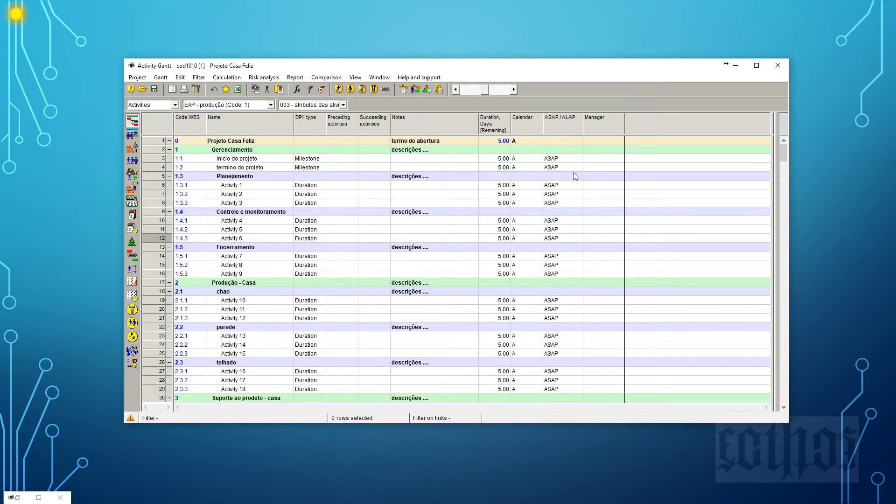
Add the Volume [Remaining] and Unit of volume columns and place them in that order directly after DPH type.
right_click(440, 124)
left_click(467, 130)
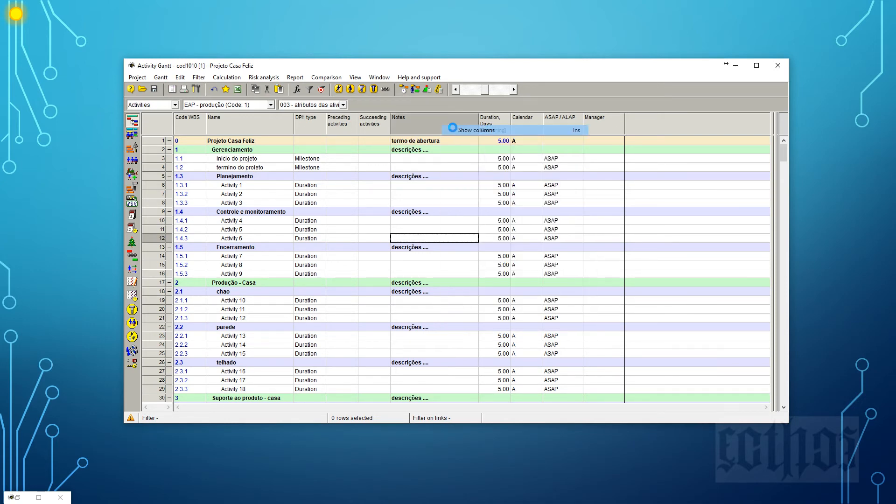
left_click(524, 147)
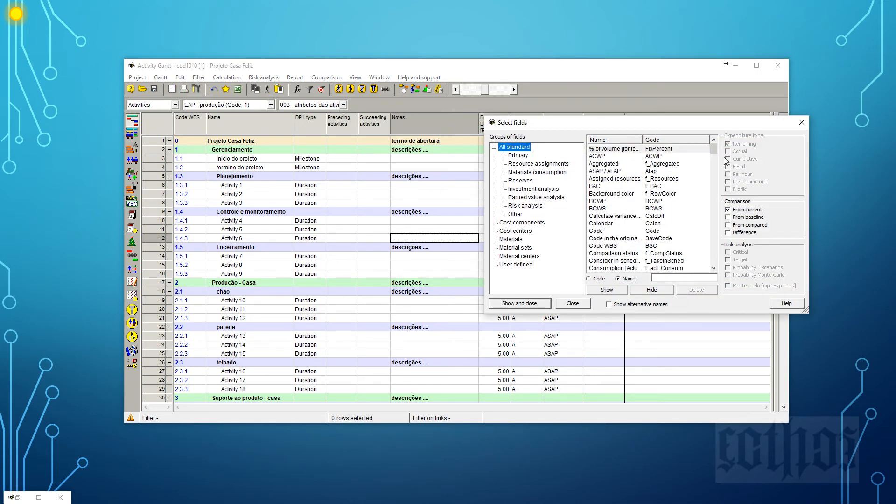
left_click_drag(714, 148, 720, 269)
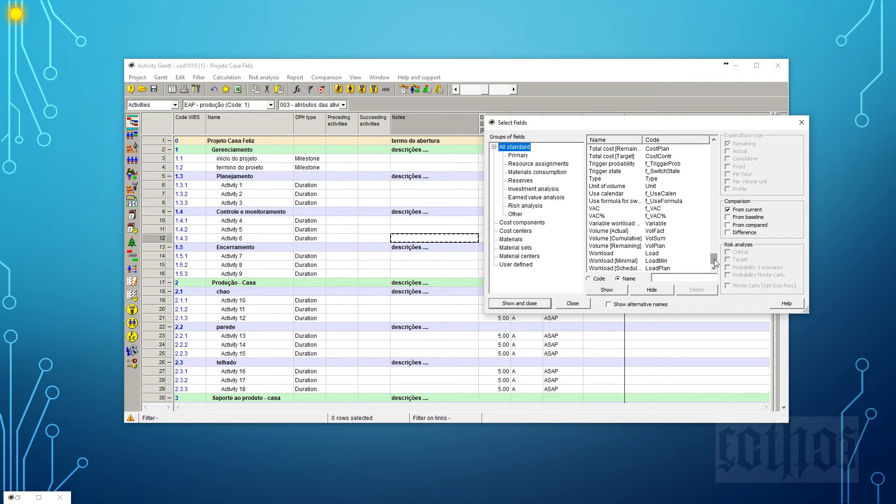
left_click(608, 247)
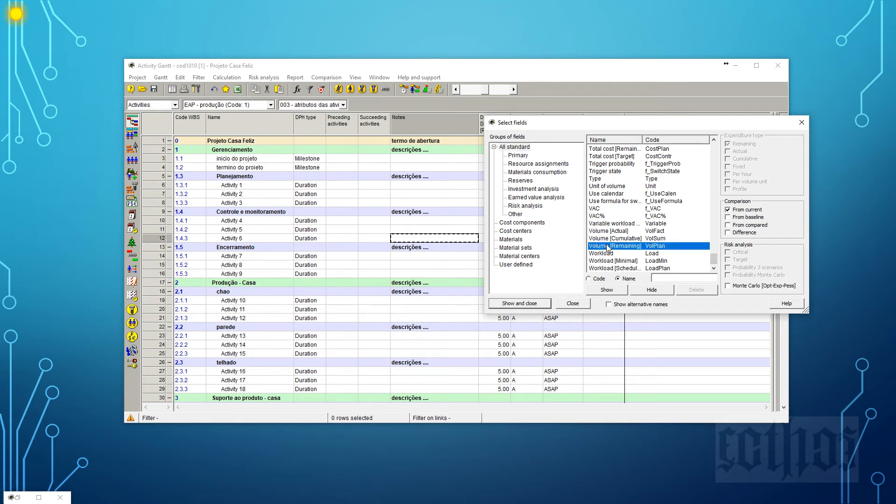
left_click(607, 290)
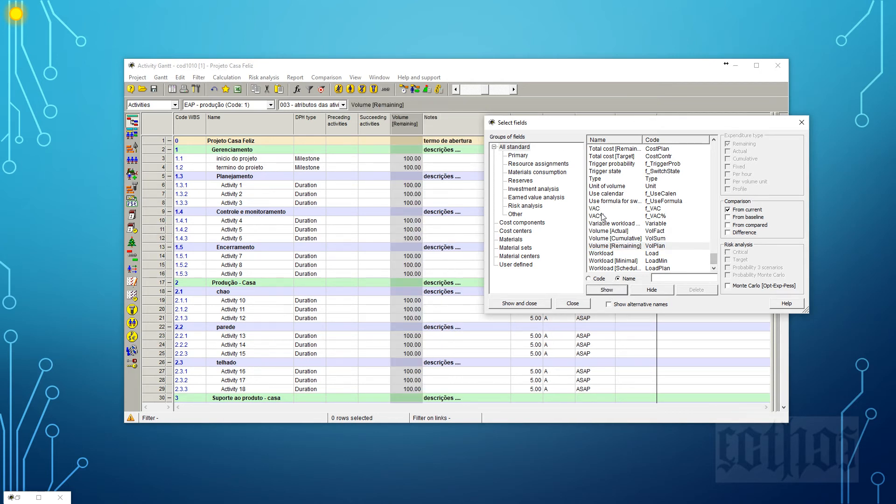
left_click(603, 187)
left_click(600, 290)
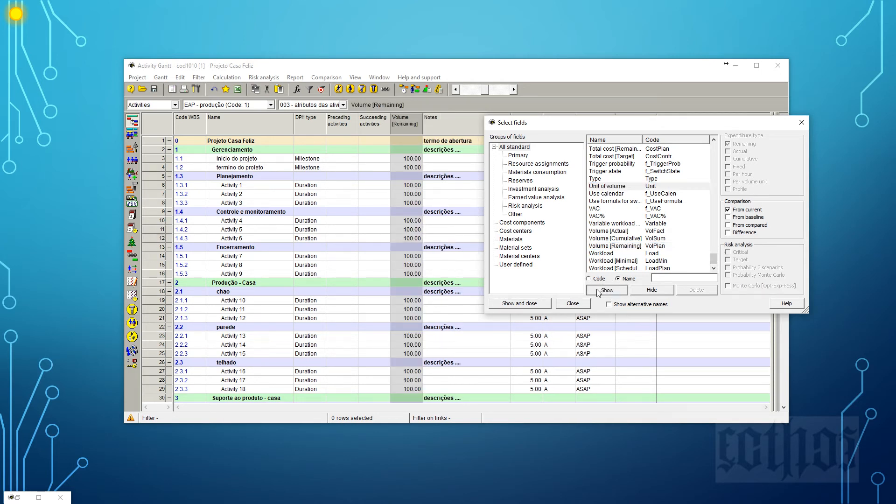
left_click(531, 304)
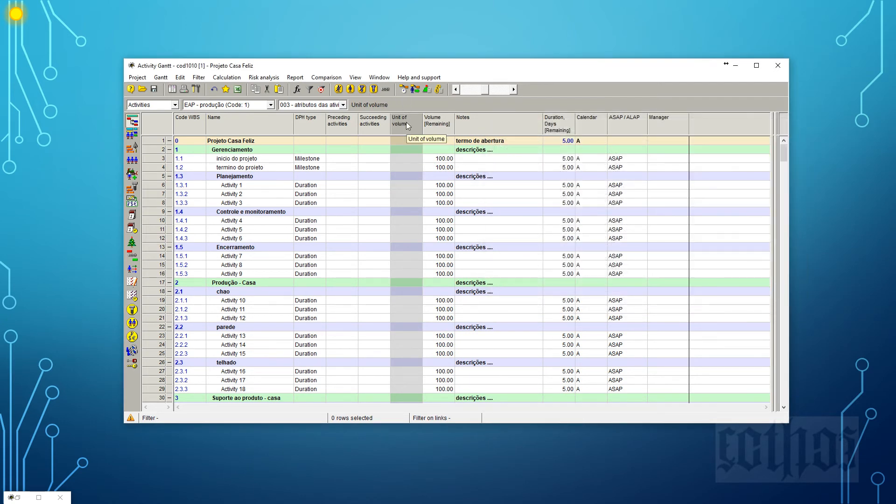
left_click_drag(441, 123, 333, 128)
left_click_drag(438, 127, 366, 131)
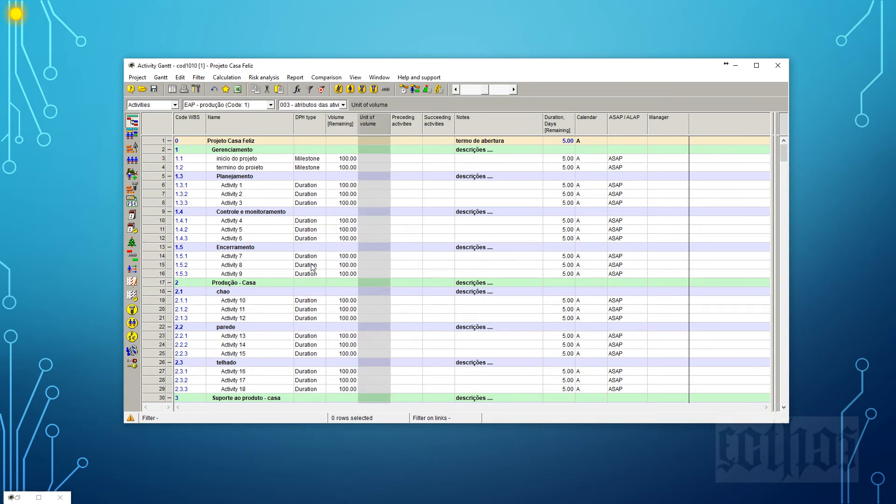
Rename Activity 10 under chao as "fazer fundações".
left_click(249, 303)
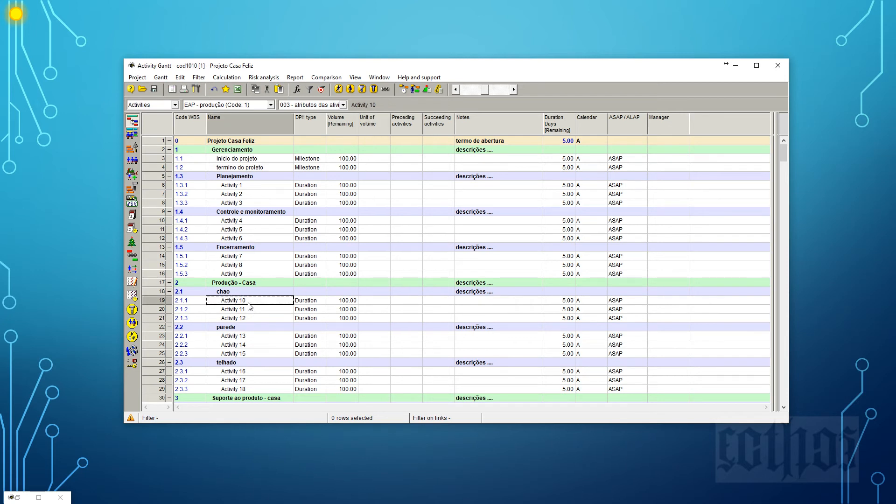
type("fundacoes")
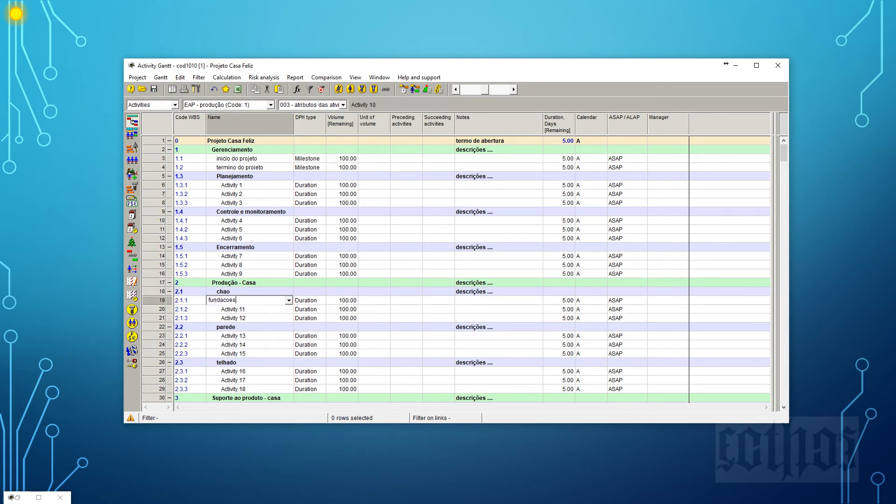
key("Return")
type("fazer fundações")
key("Return")
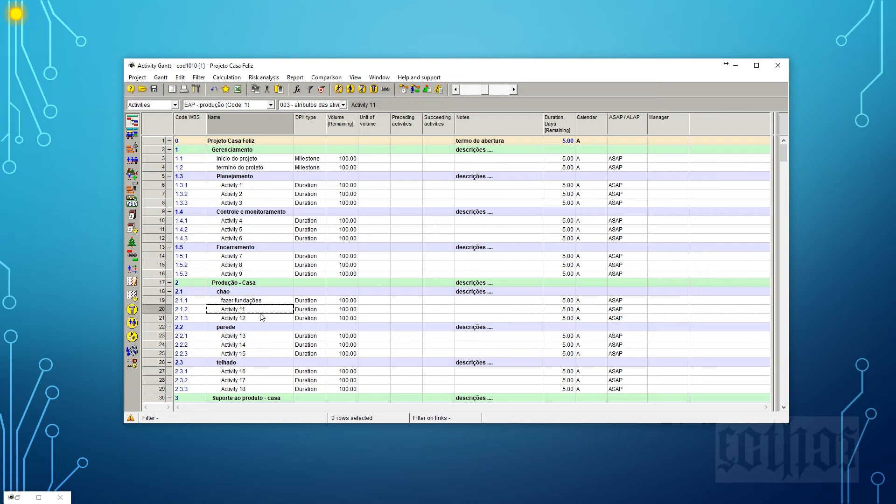
Set the remaining volume of fazer fundações to 60 and its unit of volume to m3.
left_click(345, 301)
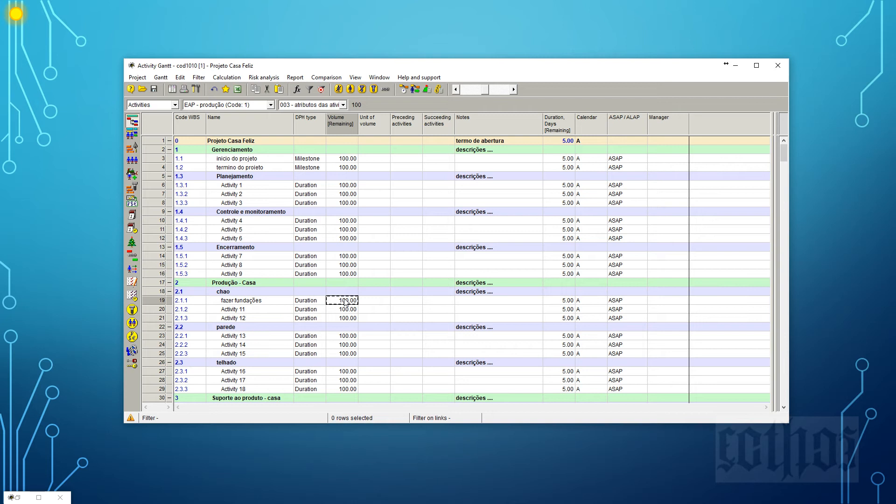
type("60")
left_click(363, 303)
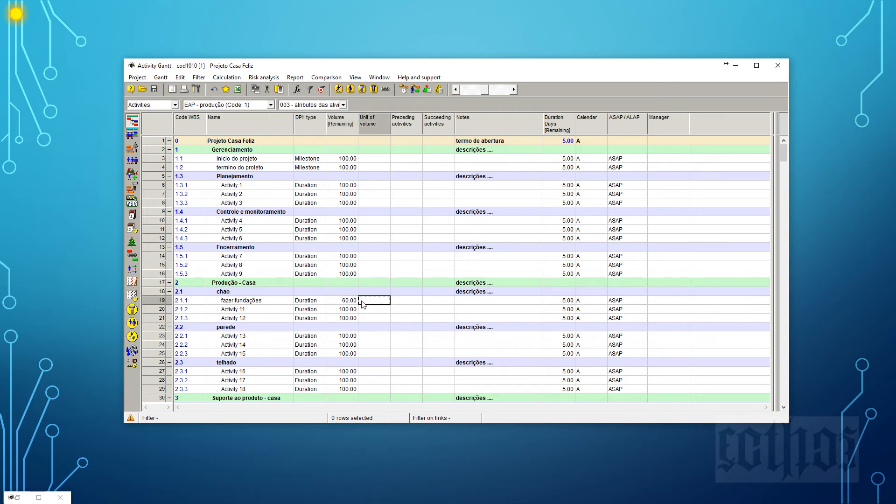
type("m3")
left_click(368, 335)
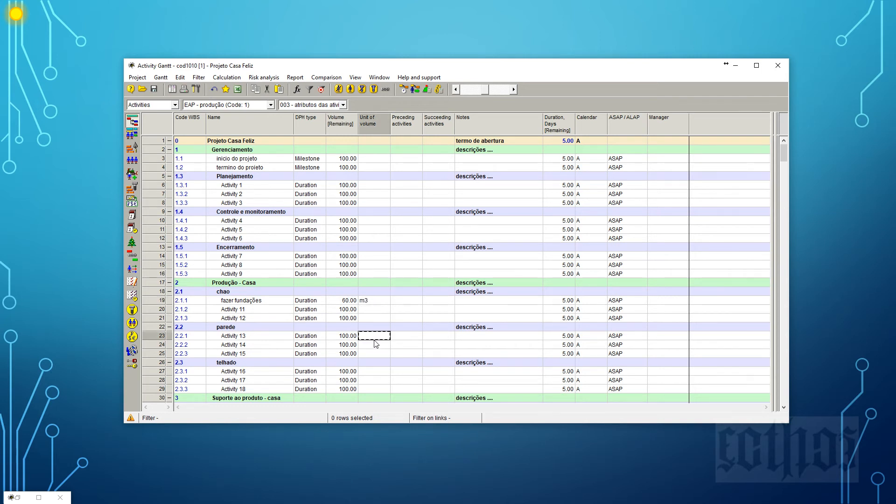
Move the Calendar column directly after Unit of volume and the ASAP / ALAP column directly after Calendar.
left_click(343, 122)
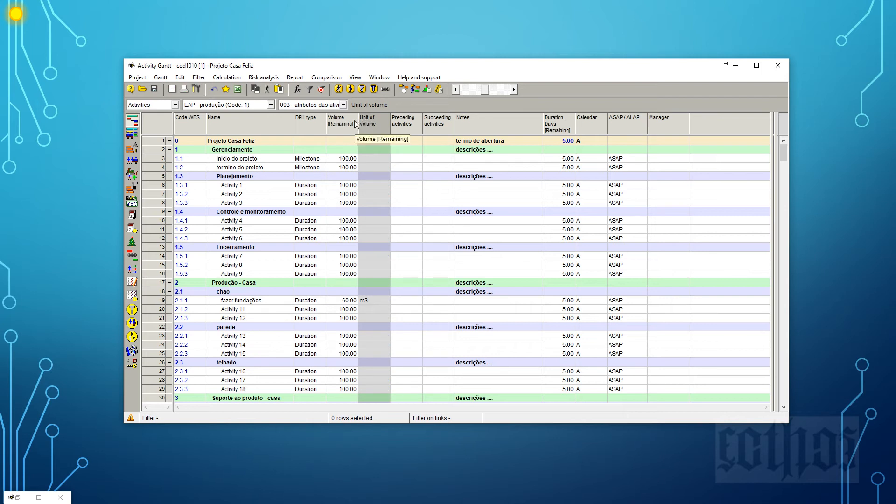
left_click(372, 124)
left_click(591, 123)
left_click_drag(593, 125, 399, 124)
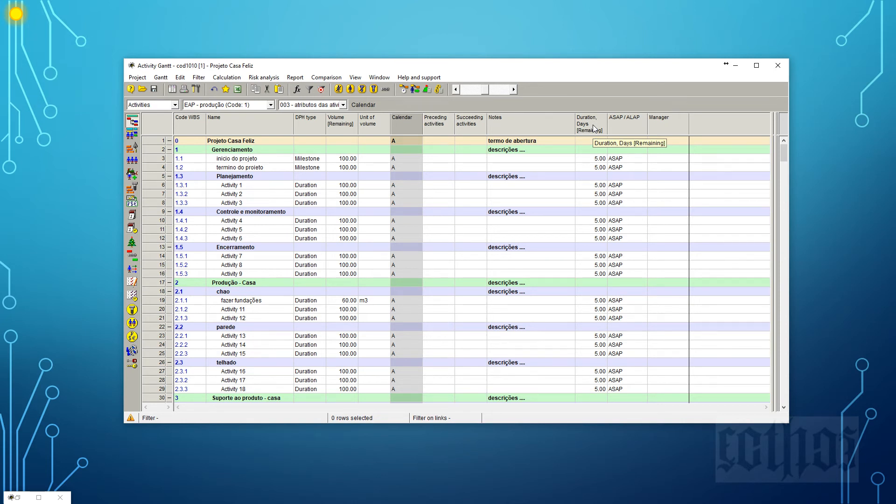
left_click_drag(623, 123, 426, 135)
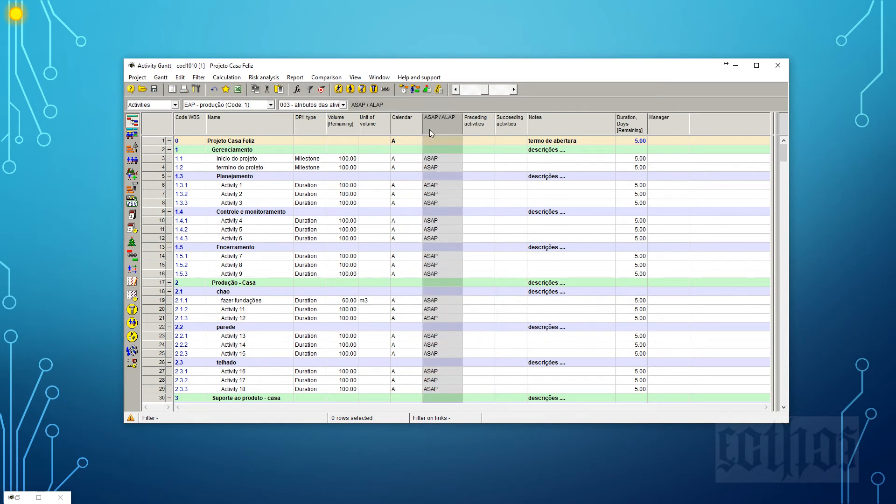
Add the Start [NET] column between ASAP / ALAP and Preceding activities.
right_click(482, 122)
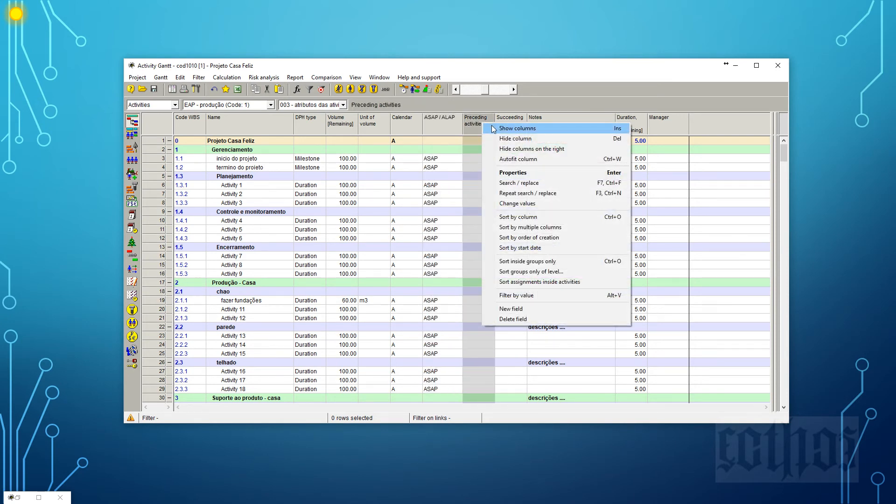
left_click(492, 127)
left_click(630, 231)
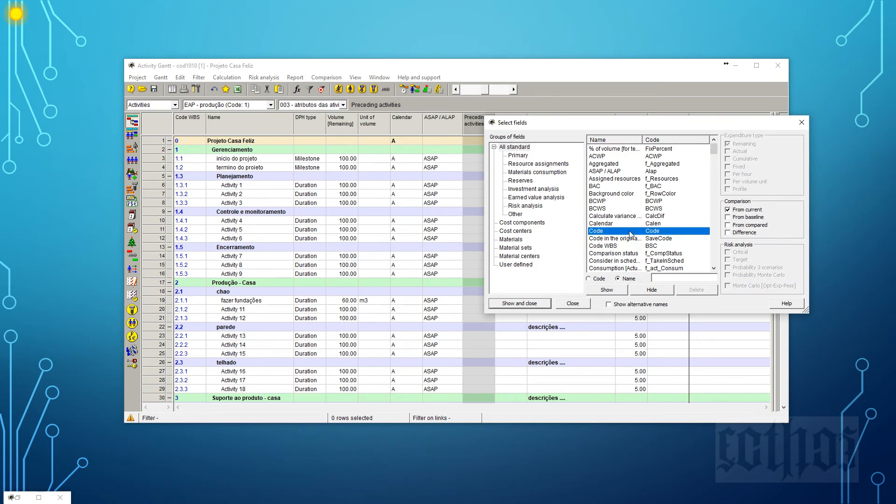
key("s")
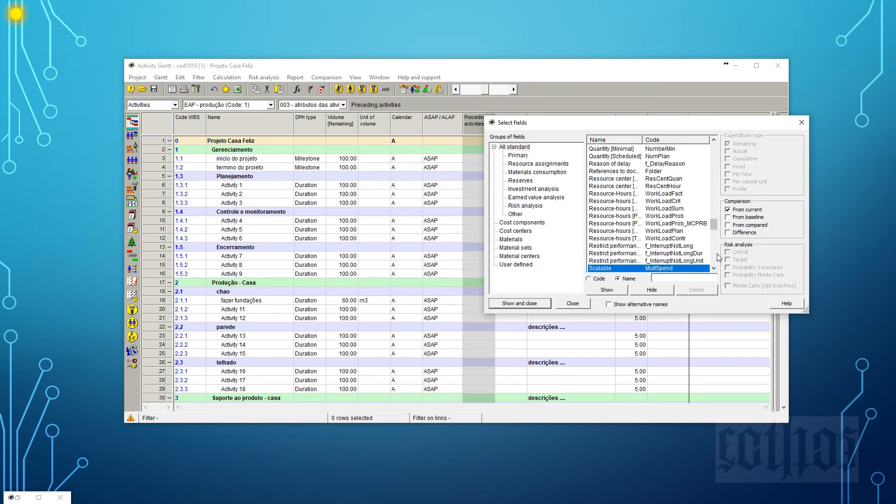
scroll(718, 253, "down", 6)
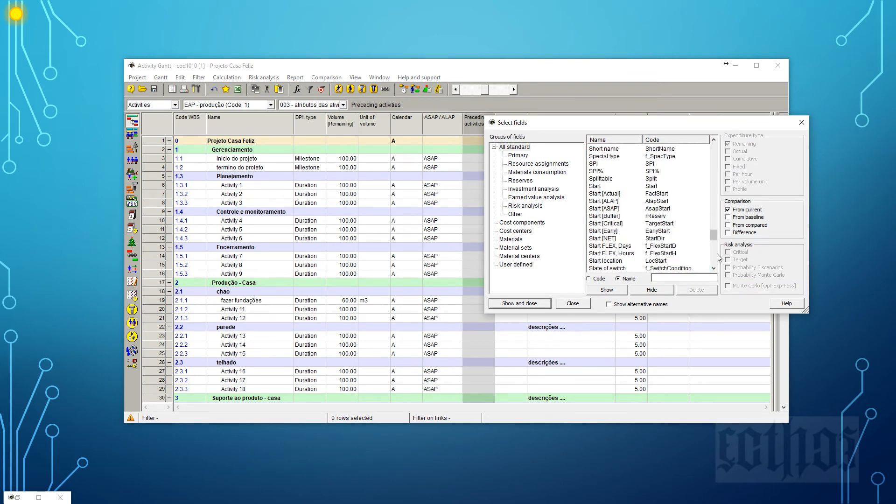
left_click(607, 238)
left_click(542, 304)
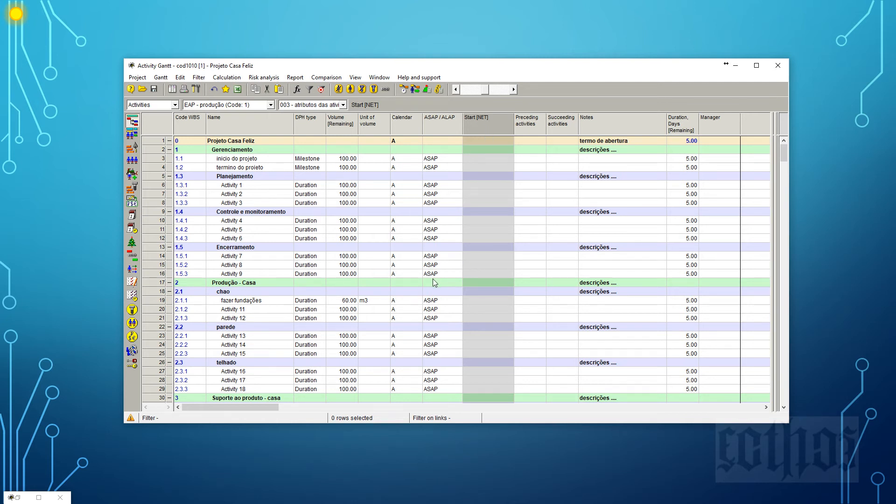
left_click(402, 123)
left_click(432, 125)
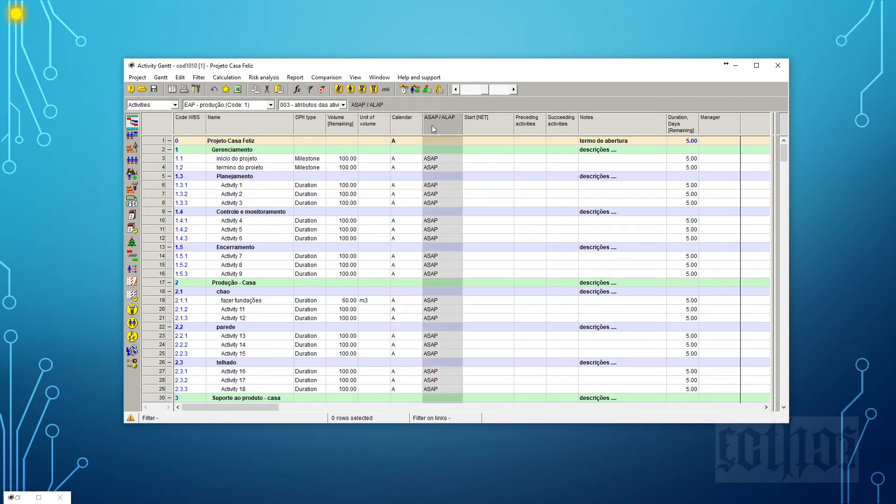
left_click(482, 128)
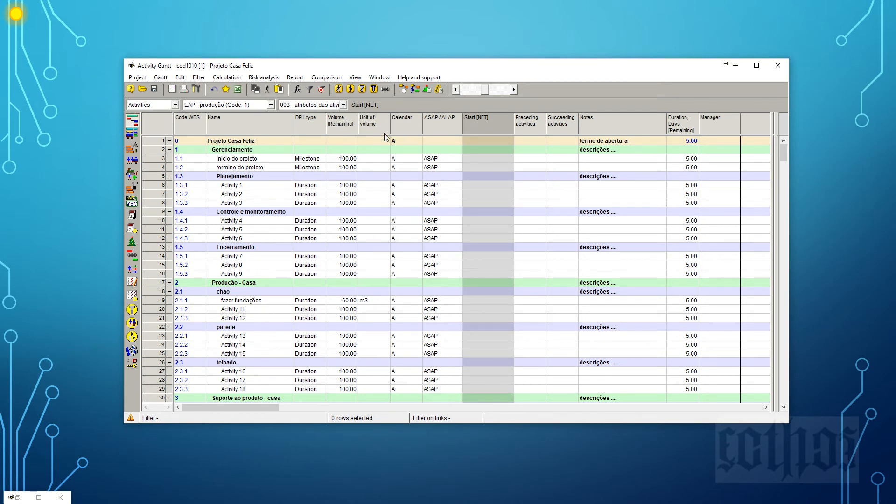
Change the DPH type of the fazer fundações activity to Productivity.
left_click(321, 186)
left_click(321, 185)
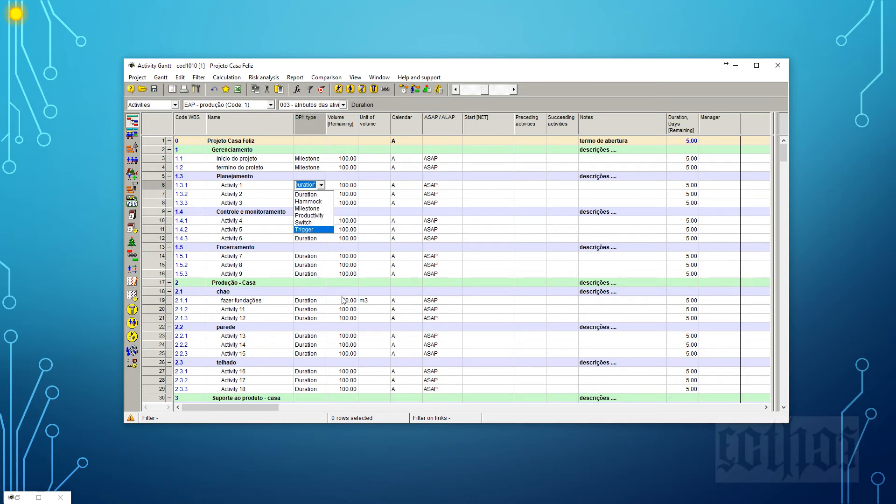
left_click(319, 302)
left_click(318, 302)
left_click(317, 303)
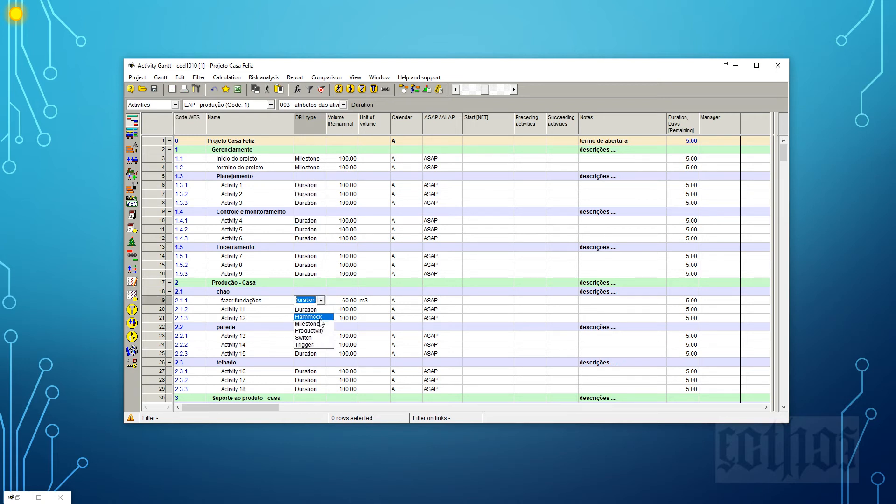
left_click(312, 330)
left_click(323, 303)
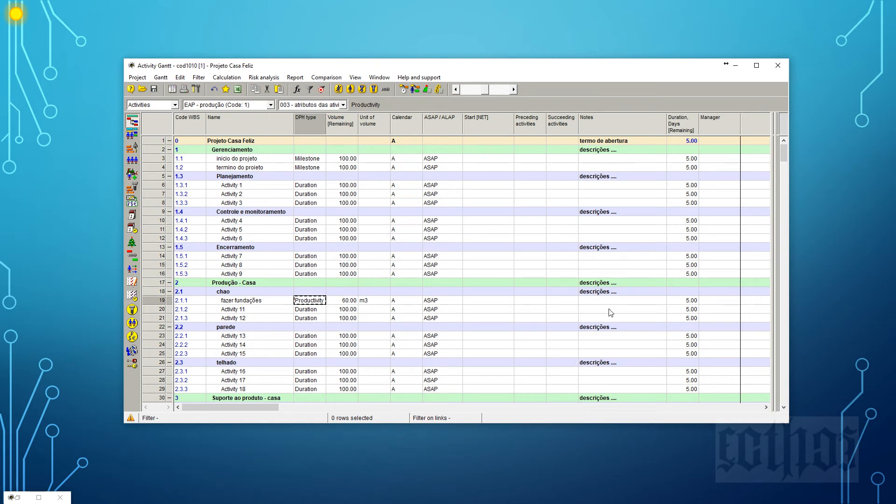
Move the Duration, Days [Remaining] column between Start [NET] and Preceding activities.
left_click_drag(683, 124, 530, 134)
left_click(535, 301)
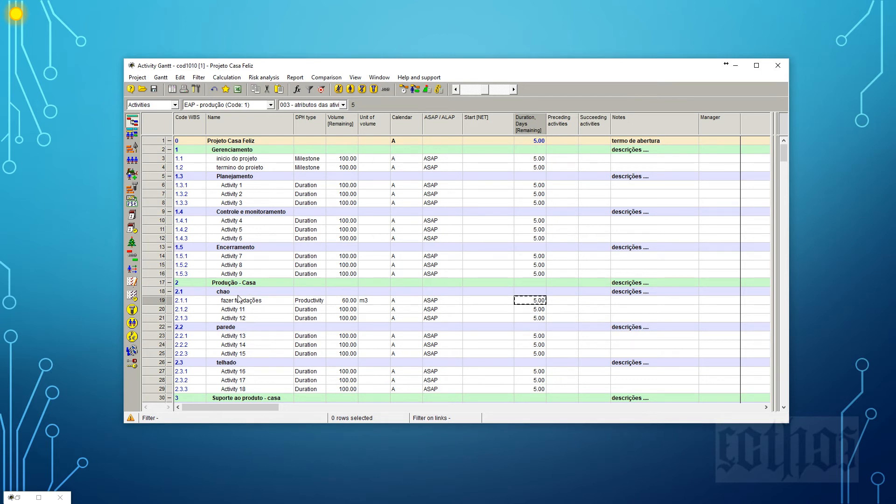
left_click(153, 303)
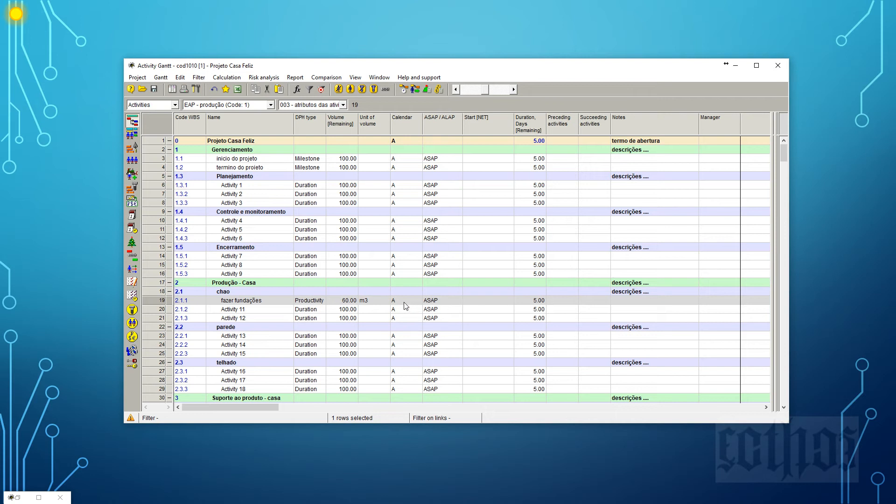
left_click(544, 303)
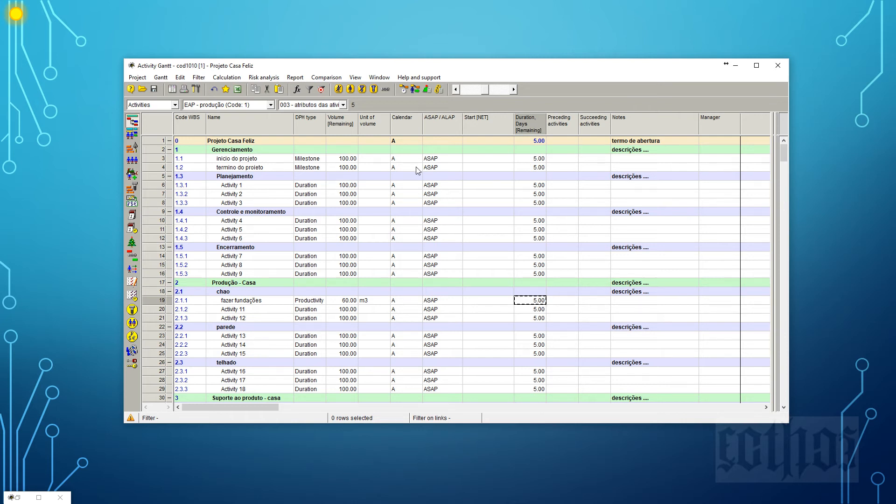
Save the activity table layout in the project as the current layout.
left_click(160, 77)
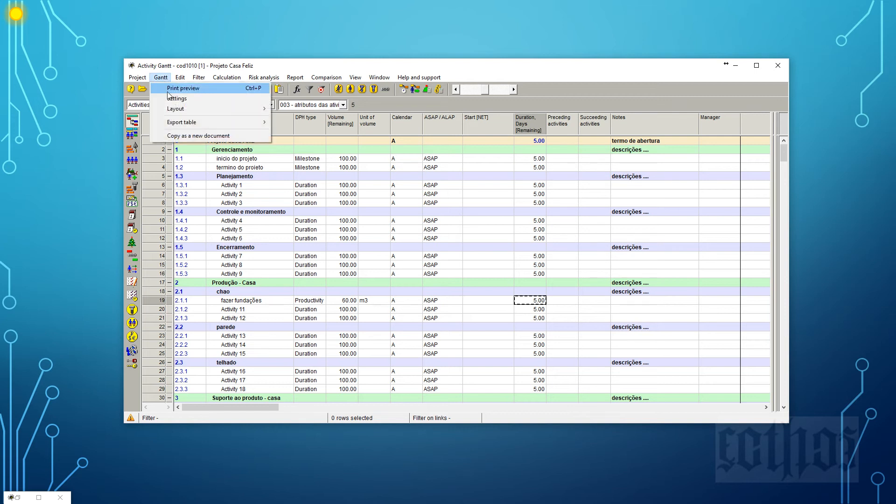
mouse_move(172, 111)
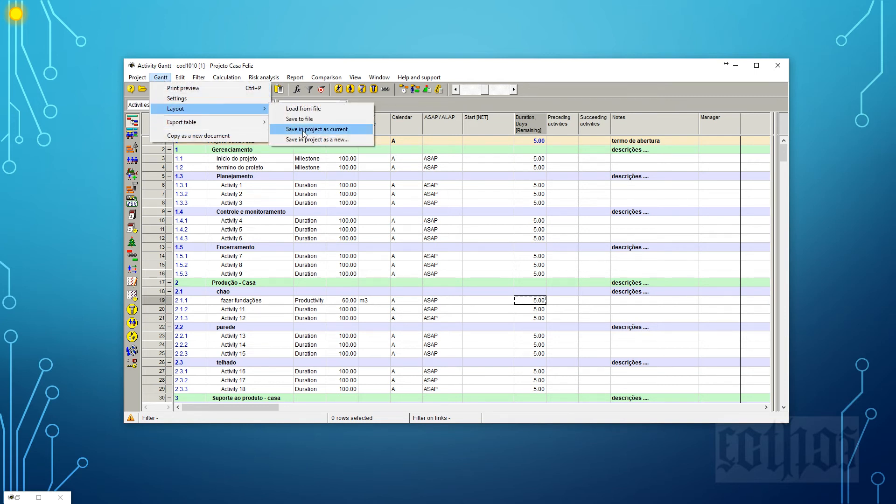
left_click(303, 131)
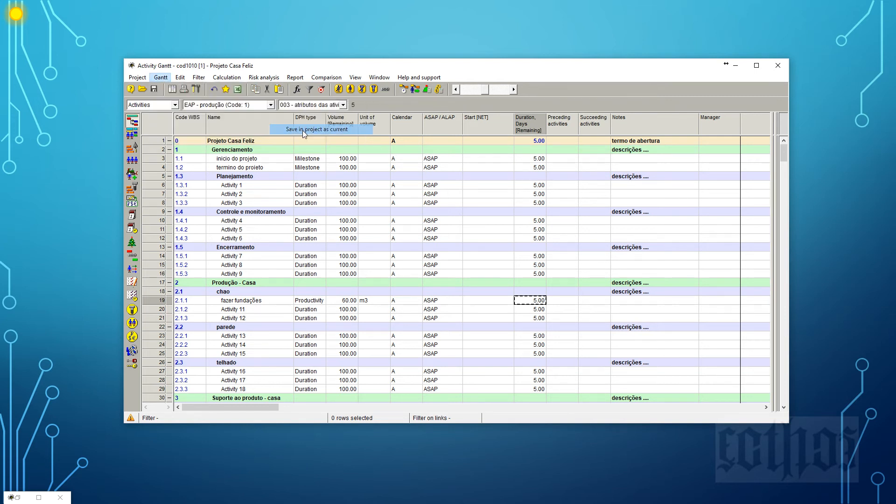
Switch to the 001 - EAP atributos layout and return to 003 - atributos das atividades to check both.
left_click(344, 104)
left_click(346, 117)
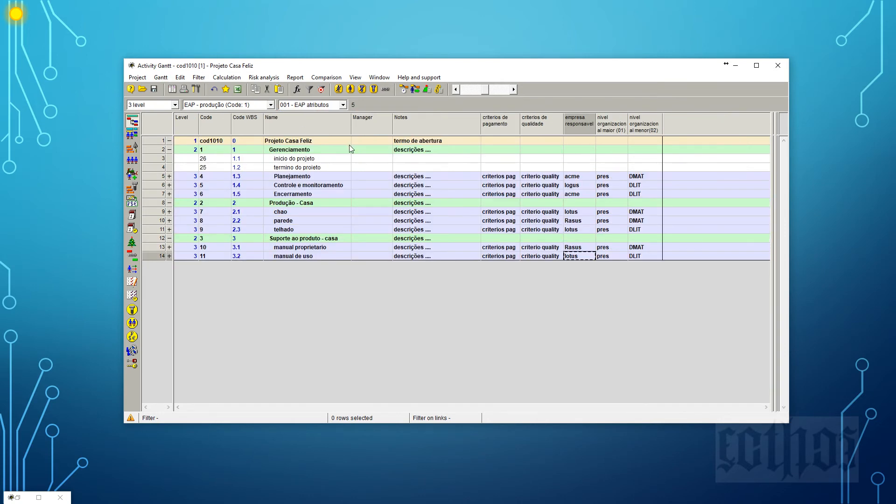
left_click(346, 105)
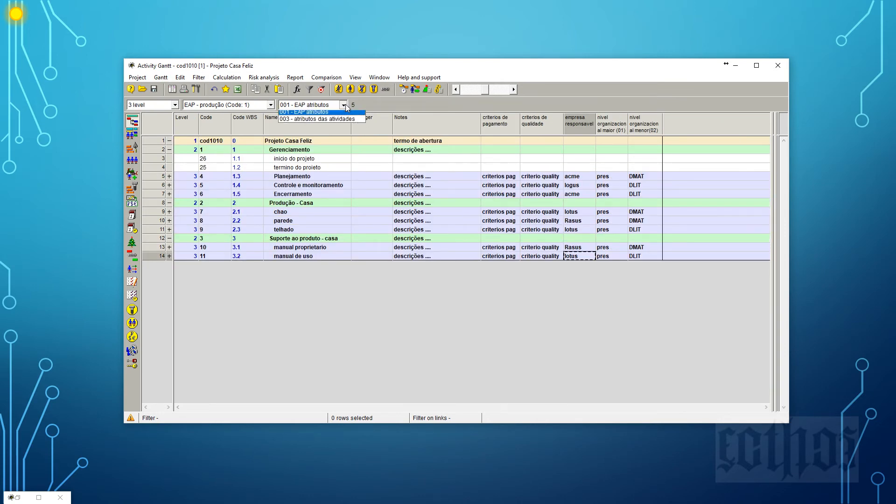
left_click(347, 128)
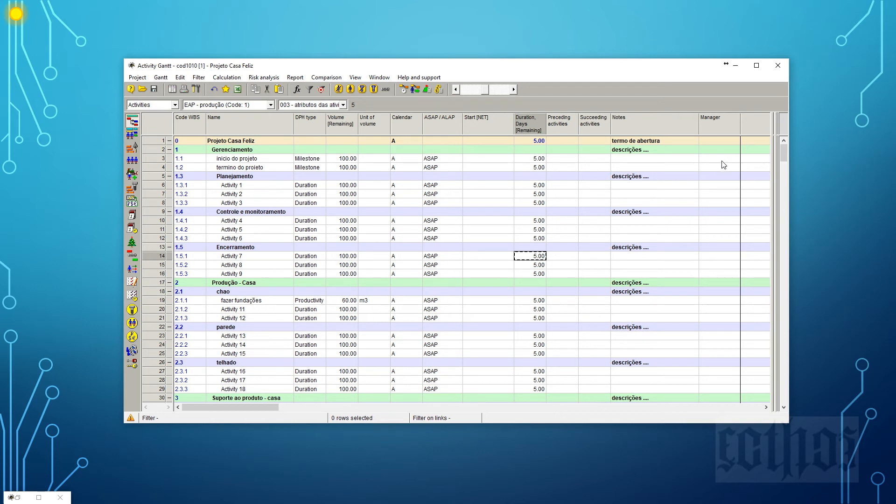
Enlarge the Activity Gantt window and reveal the Gantt diagram beside the activity table.
left_click_drag(624, 66, 526, 30)
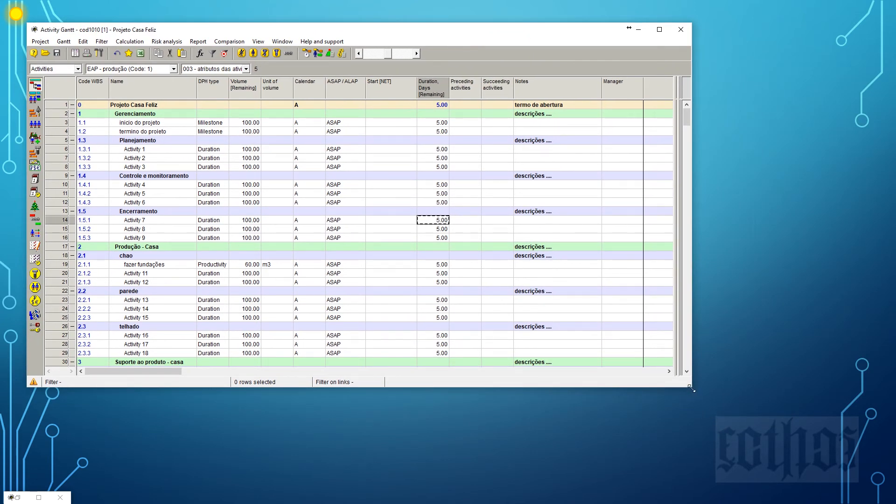
left_click_drag(691, 389, 867, 465)
left_click_drag(677, 313, 449, 332)
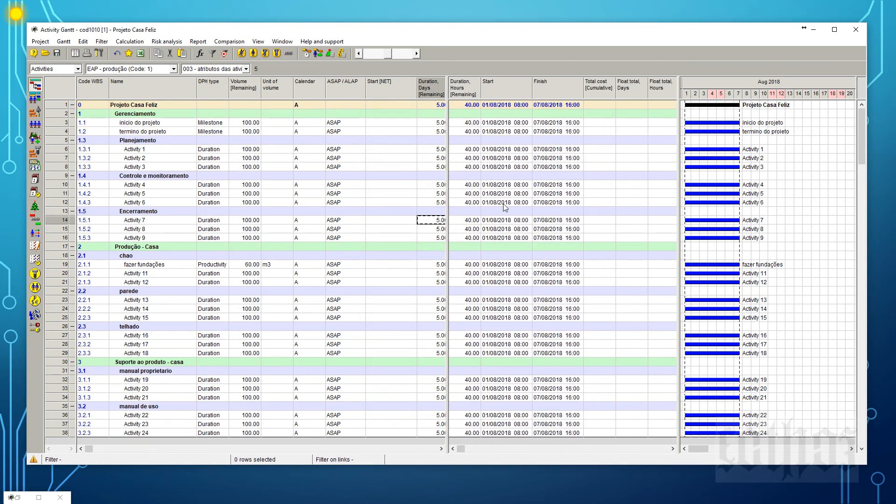
left_click_drag(678, 188, 432, 191)
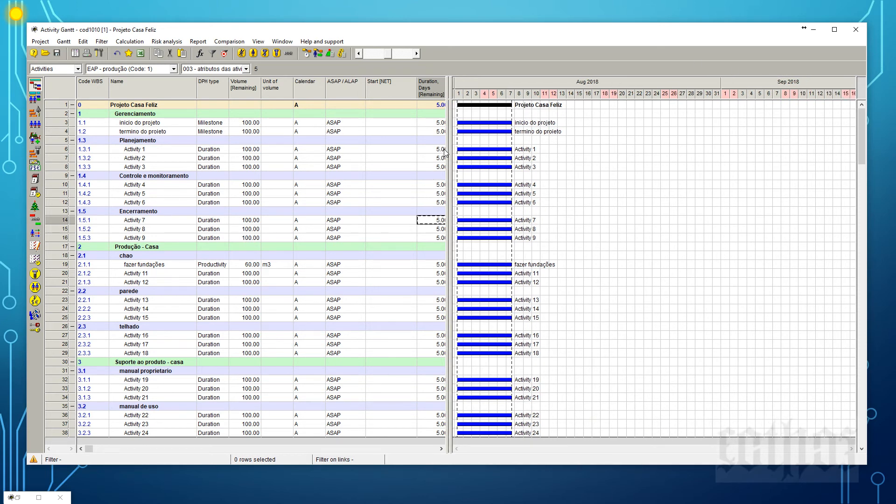
Hide the Gantt diagram and the second table so the activity table spans the full window width.
left_click_drag(451, 156, 891, 165)
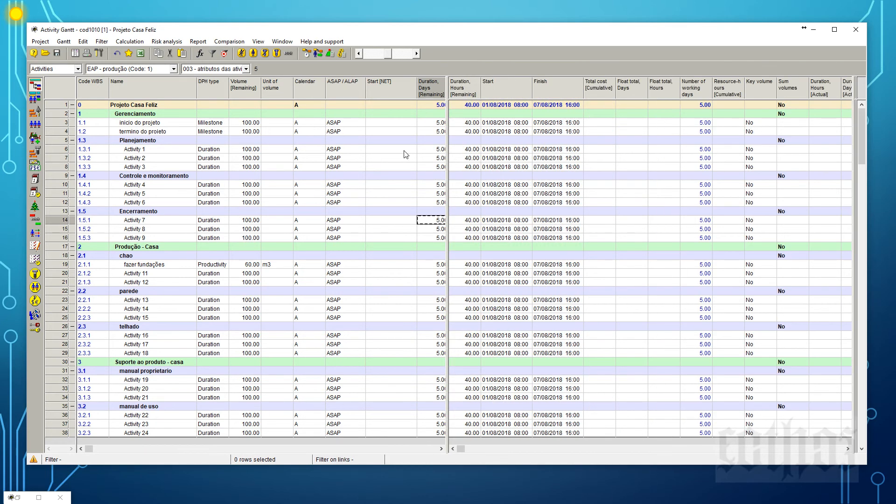
left_click_drag(447, 151, 889, 163)
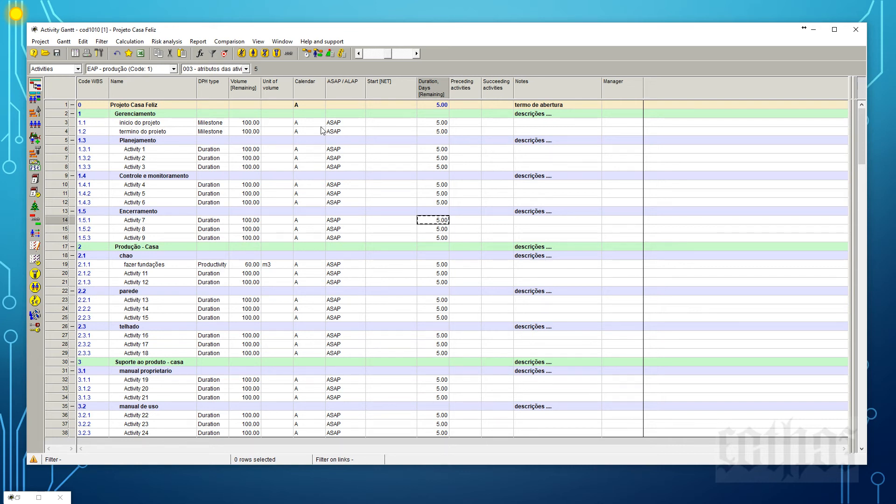
Link Activity 13 and Activity 14 as a chain and check their preceding and succeeding activities.
left_click(144, 302)
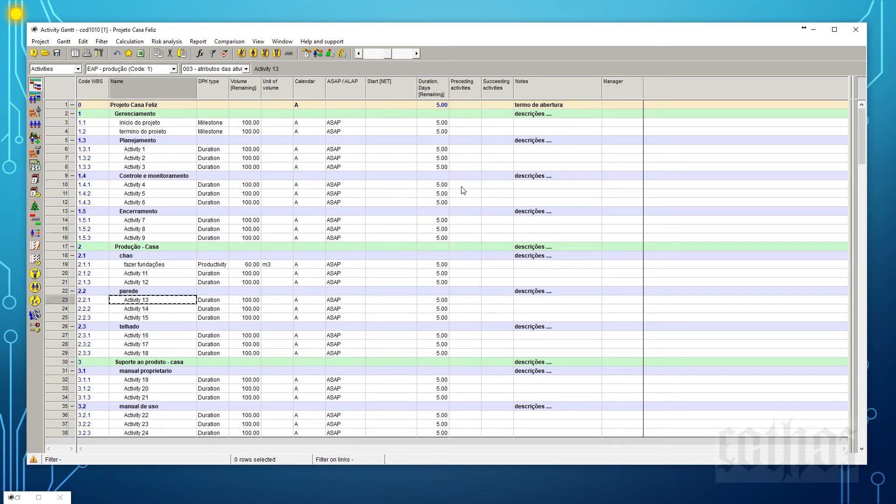
left_click(471, 302)
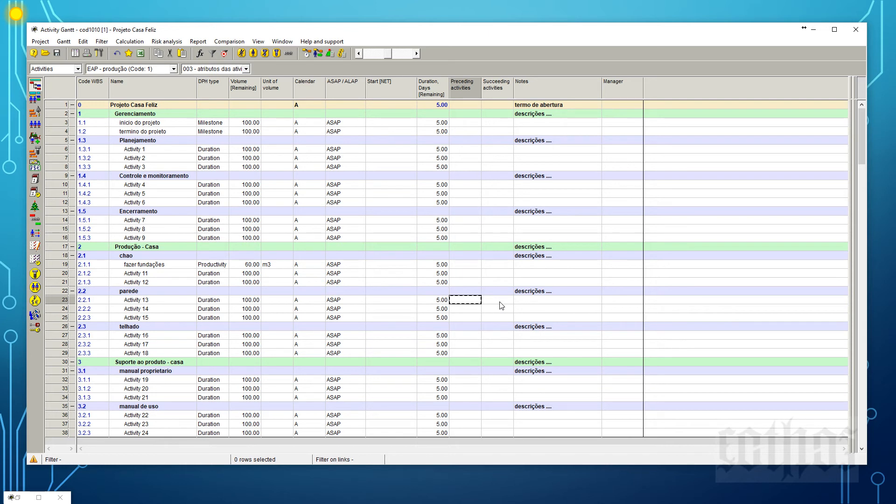
left_click(57, 301)
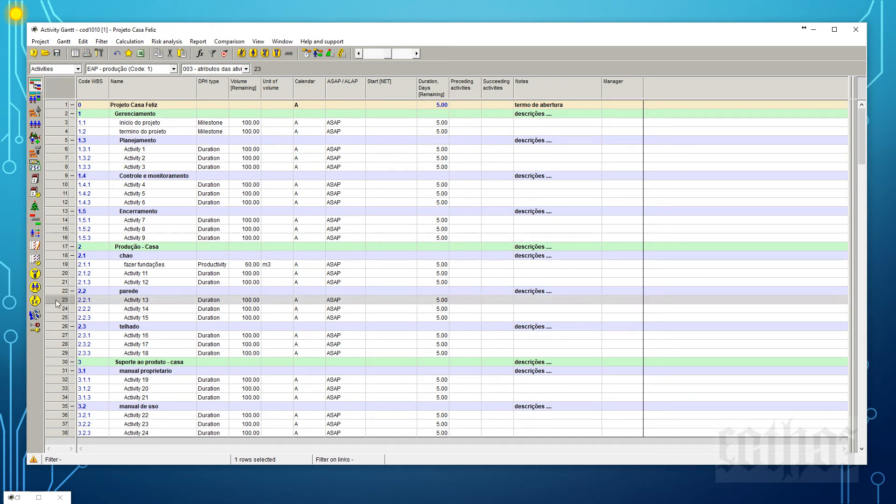
left_click(55, 309, "shift")
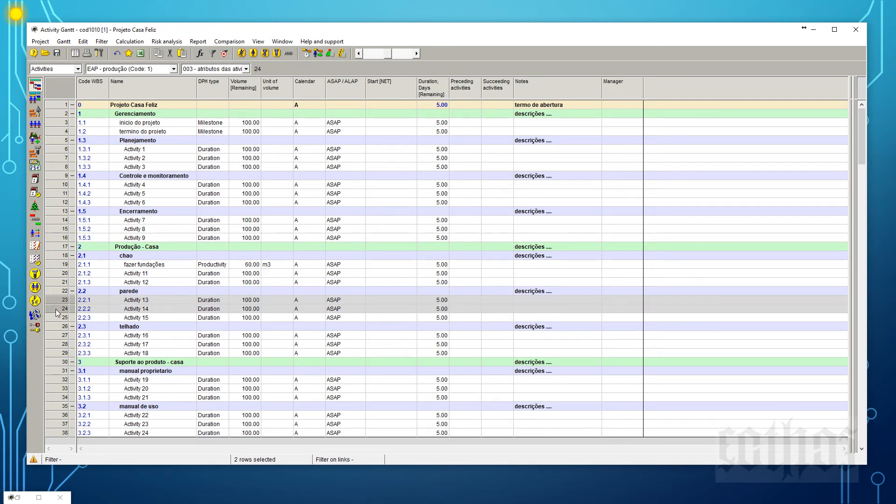
right_click(55, 309)
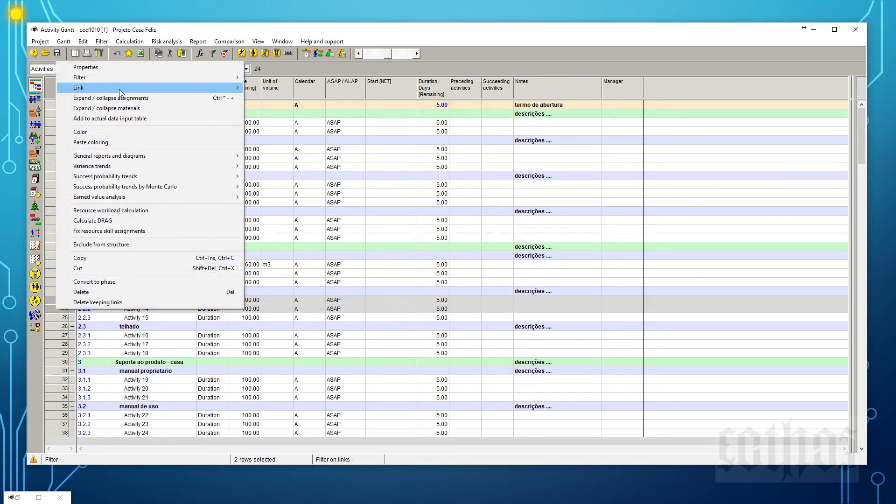
mouse_move(119, 89)
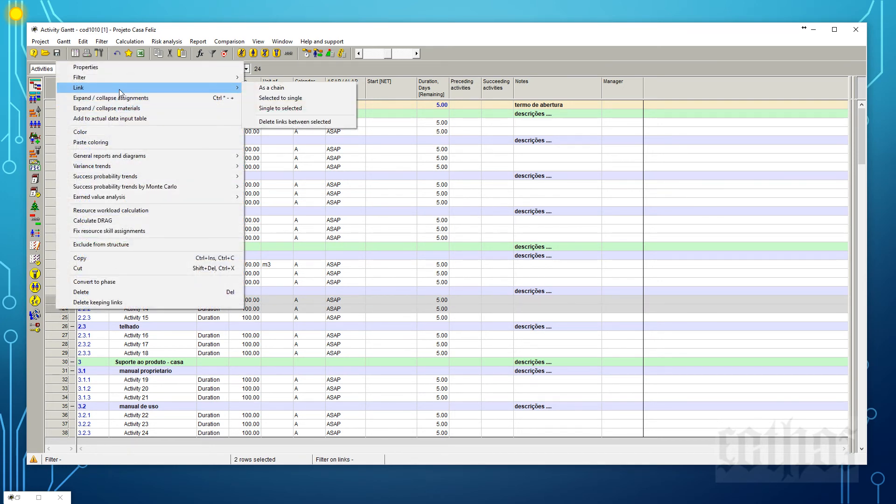
left_click(276, 89)
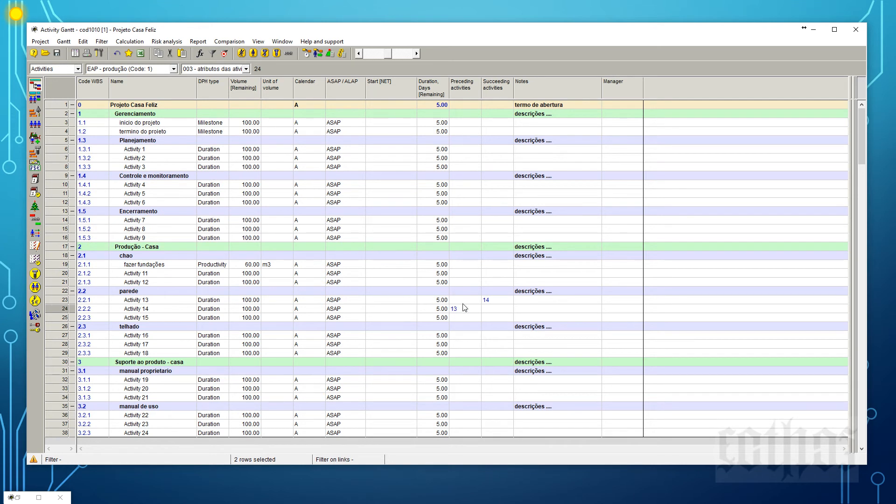
left_click(173, 301)
left_click(502, 302)
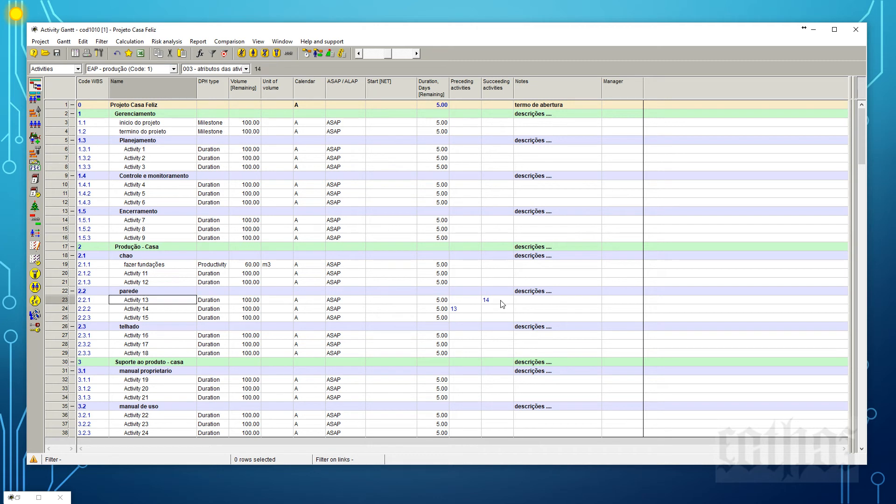
left_click(136, 312)
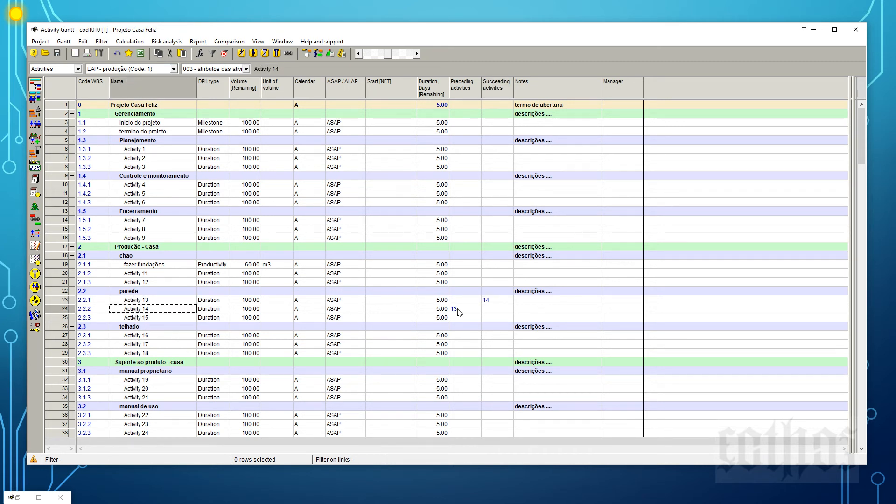
left_click(470, 309)
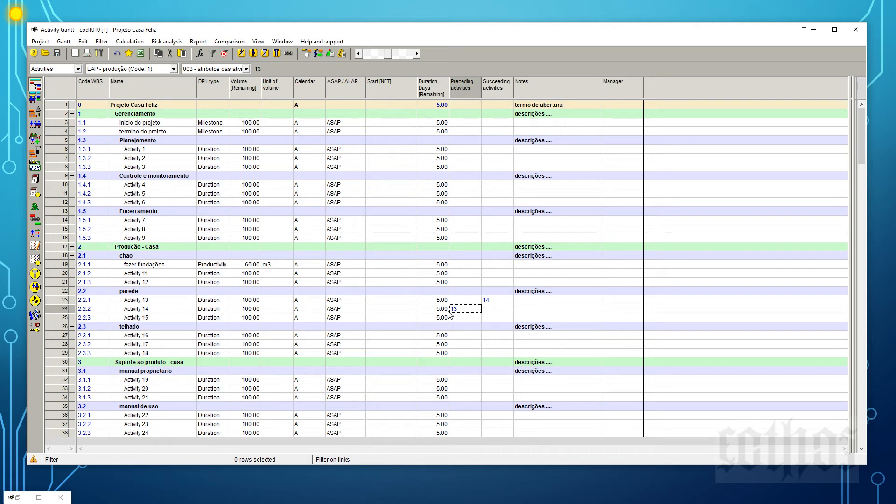
Link Activity 14 and Activity 15 as a chain and check the resulting predecessor and successor entries.
left_click_drag(58, 310, 58, 319)
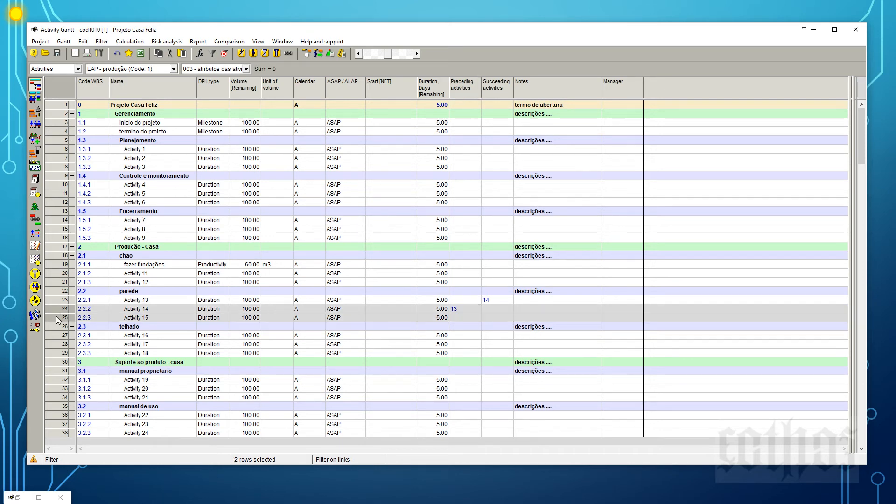
right_click(58, 319)
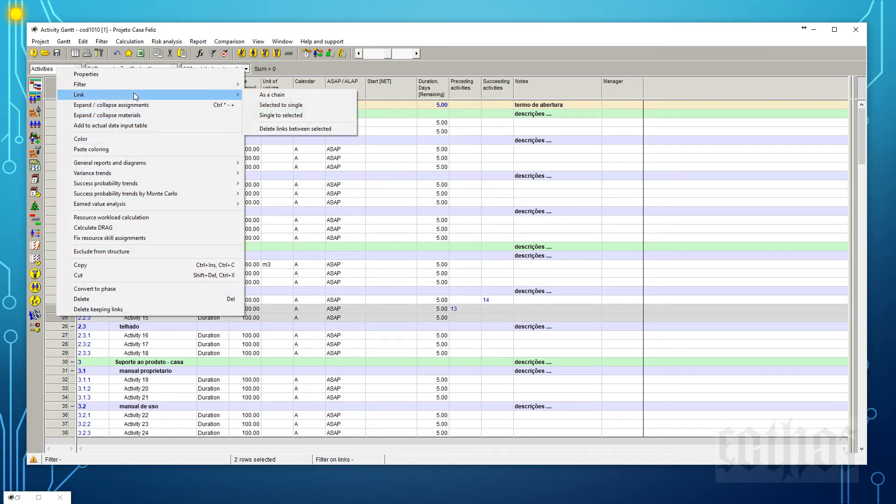
left_click(256, 94)
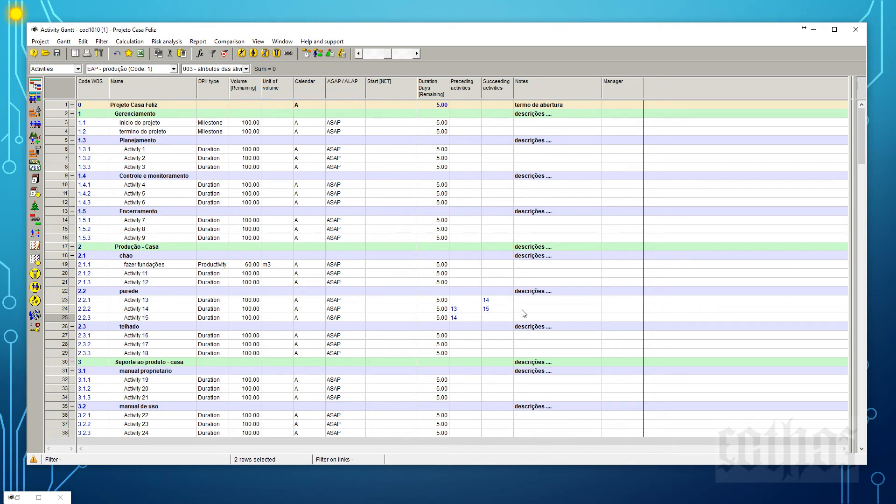
left_click(498, 301)
left_click(497, 309)
left_click(466, 310)
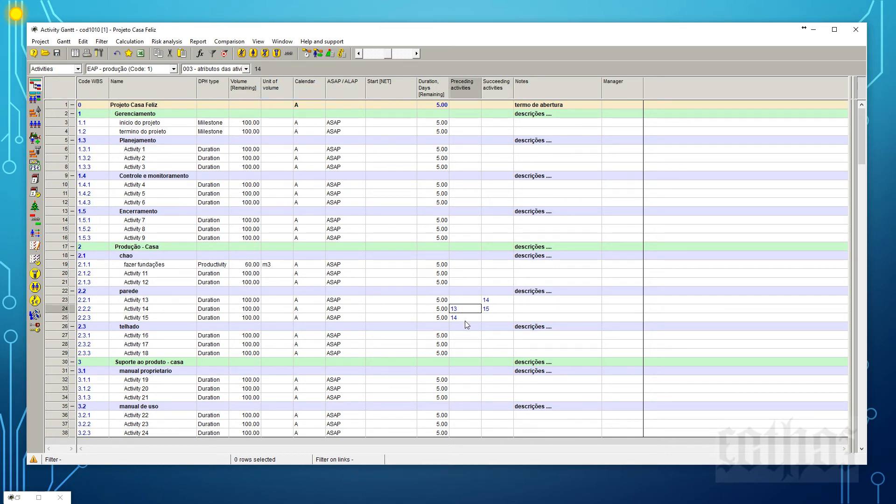
left_click(465, 319)
Reveal the Gantt diagram again, keeping the table columns up to Succeeding activities in view.
left_click_drag(850, 259, 516, 320)
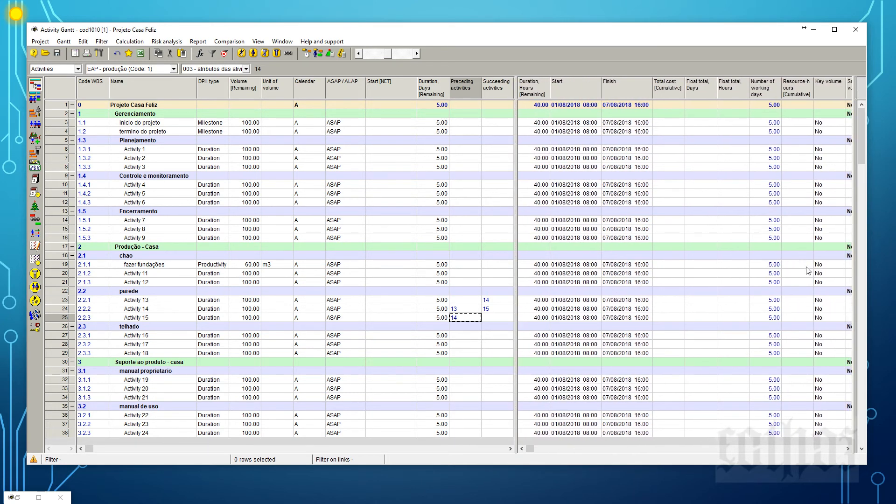
left_click_drag(851, 255, 519, 292)
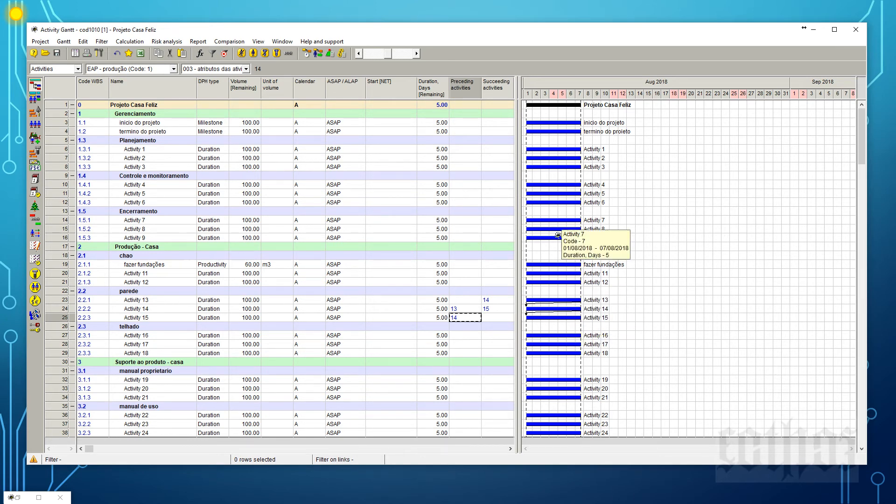
Try to schedule all project activities forward with the existing scheduling options.
left_click(305, 54)
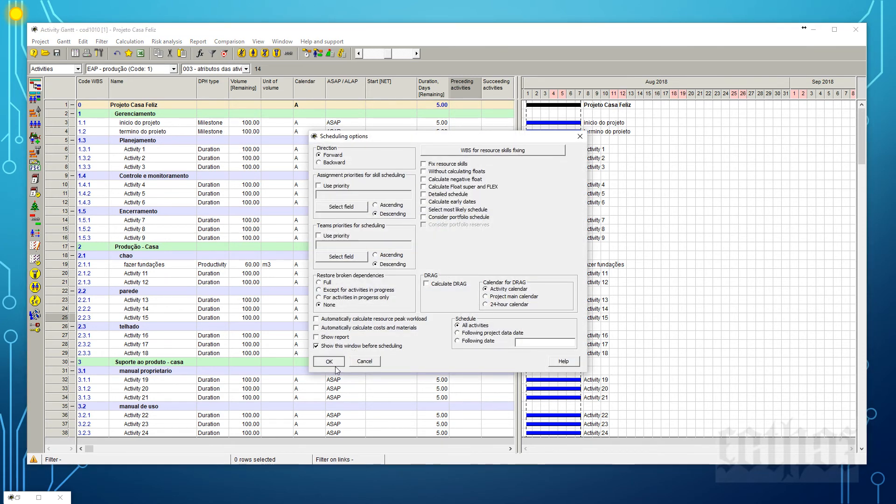
left_click(335, 365)
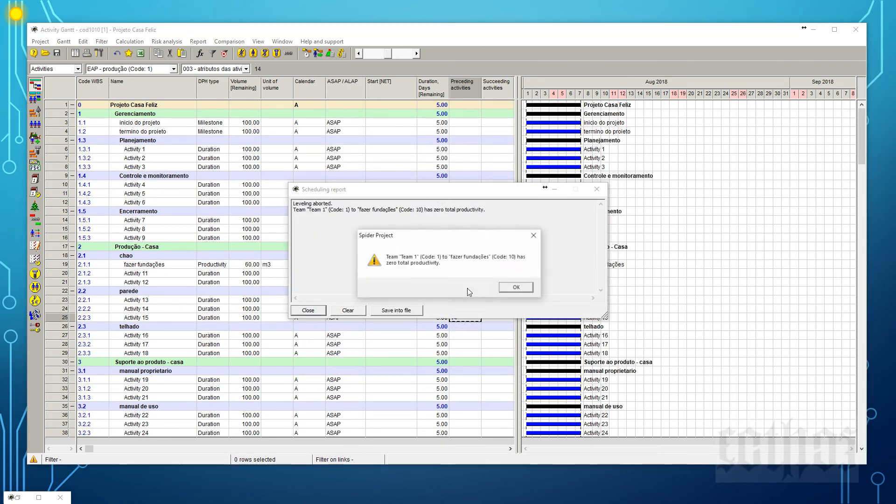
left_click(516, 287)
left_click(596, 189)
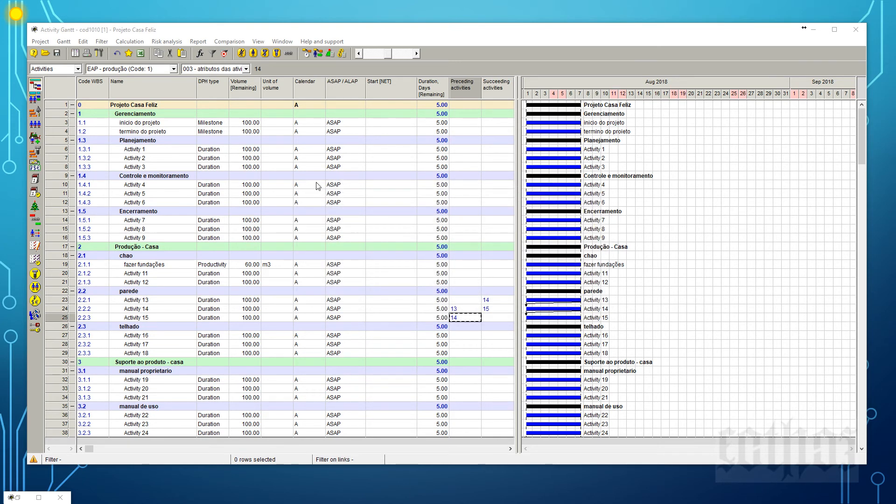
Set the DPH type of the fazer fundações activity to Duration and schedule the project.
double_click(221, 265)
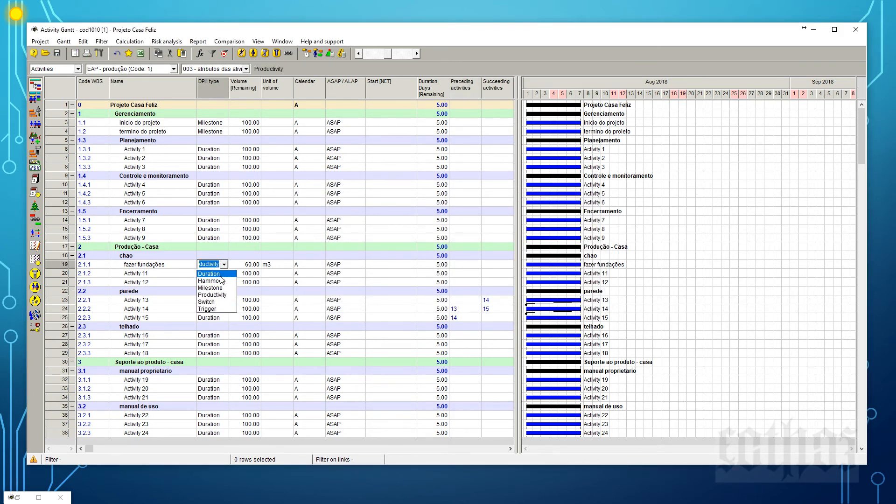
left_click(222, 275)
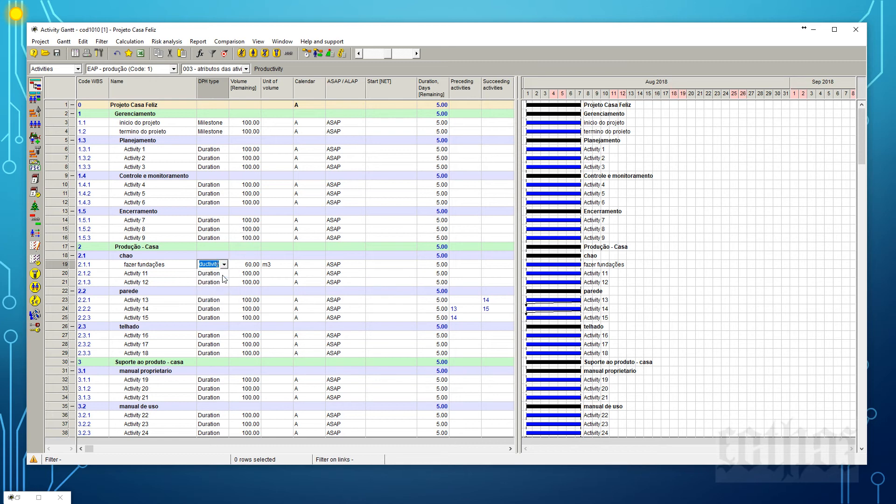
left_click(277, 300)
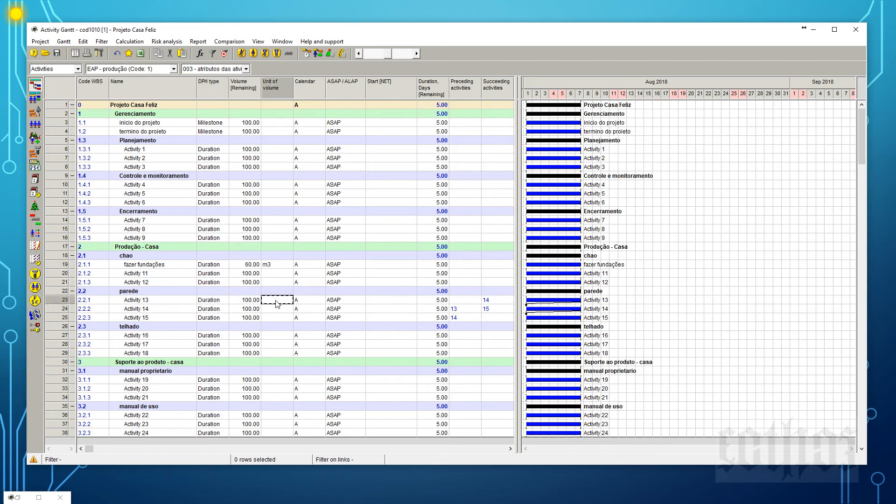
left_click(308, 54)
left_click(325, 368)
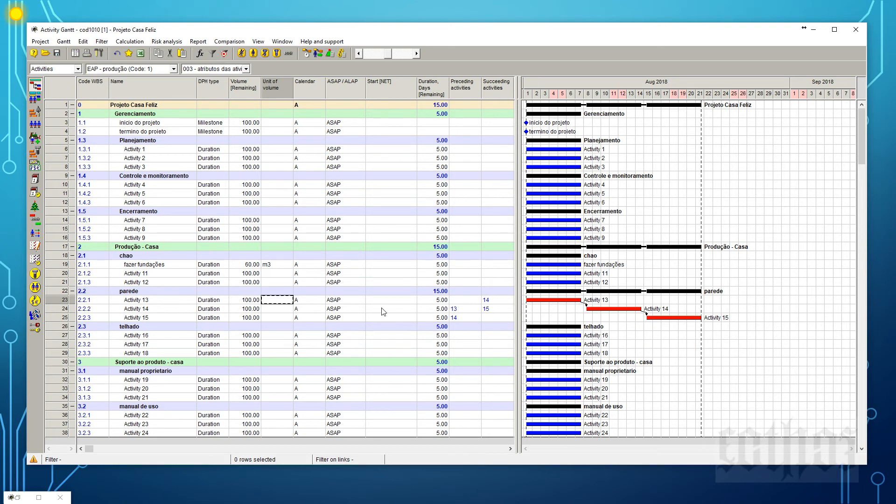
Open the links of Activity 14 in its properties and select the succeeding Activity 15.
left_click(56, 308)
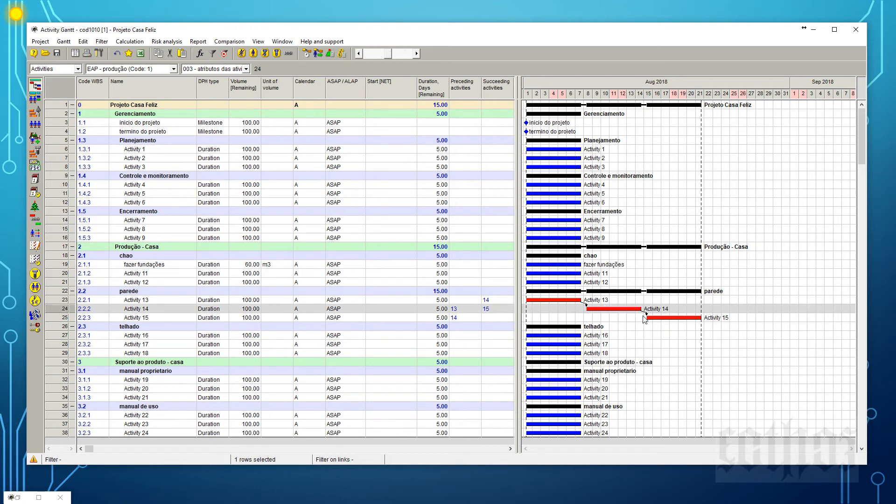
right_click(60, 311)
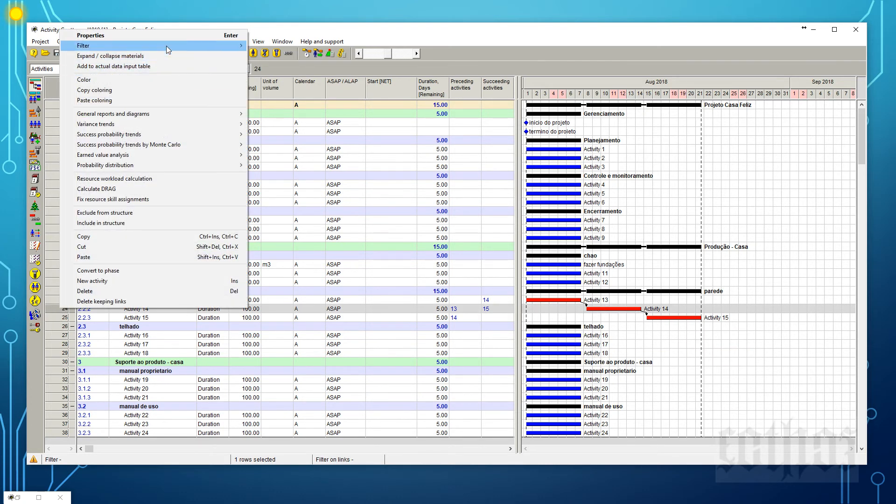
left_click(167, 36)
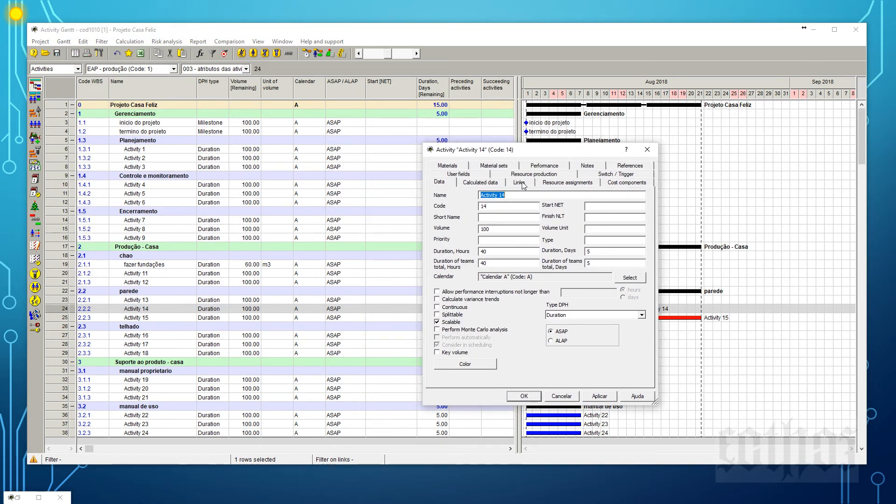
left_click(520, 182)
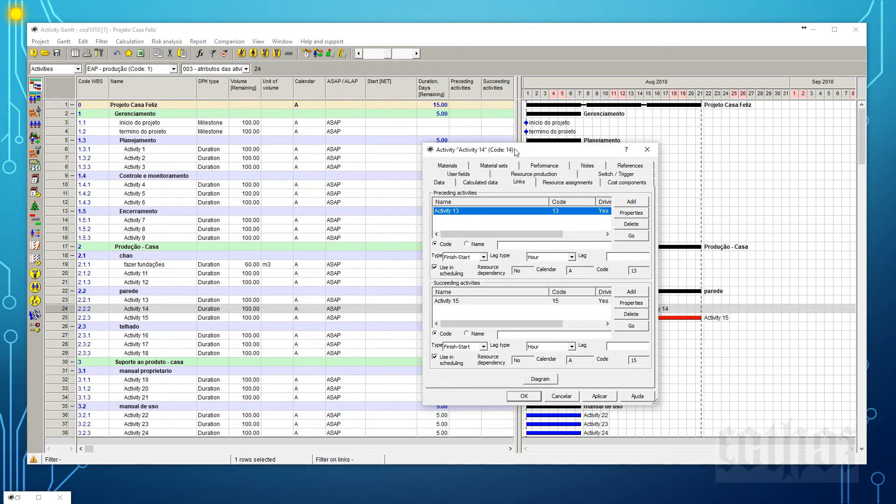
left_click_drag(516, 152, 470, 129)
left_click(407, 280)
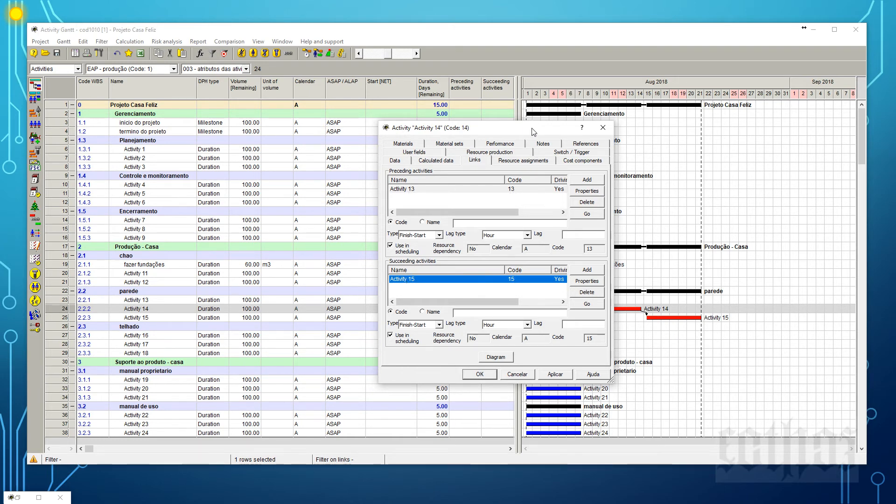
left_click_drag(532, 130, 367, 136)
Display the properties of the link from Activity 14 to Activity 15 and set the link type to Start-Start.
left_click(423, 288)
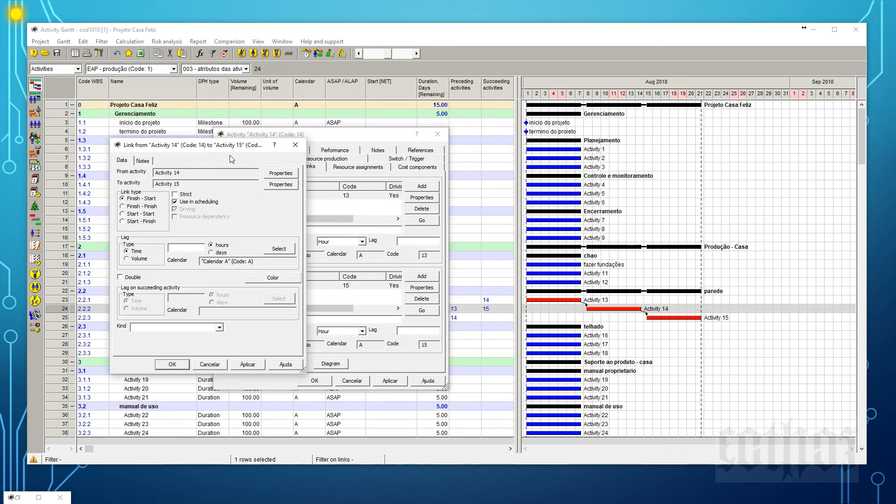
left_click_drag(236, 149, 574, 138)
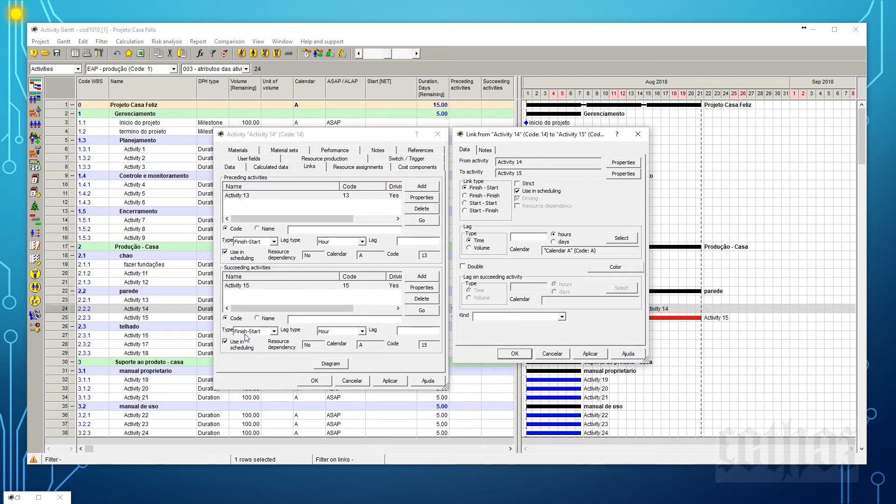
left_click(273, 332)
left_click(272, 341)
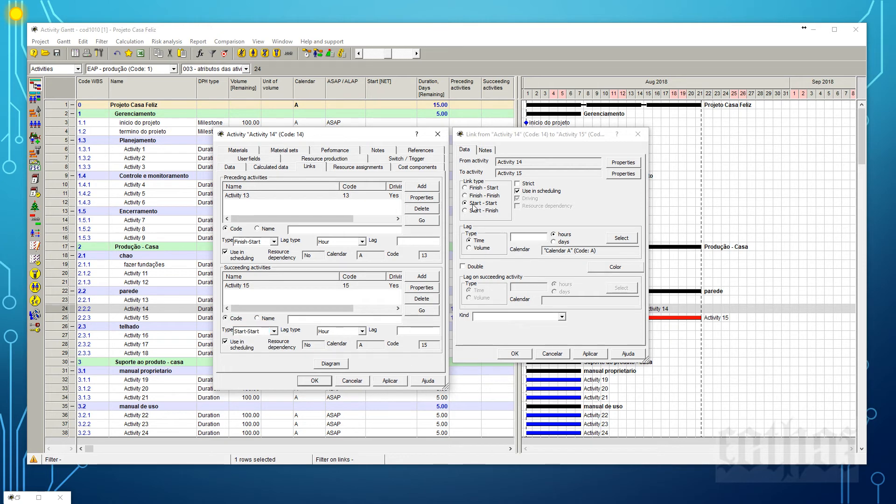
left_click(638, 134)
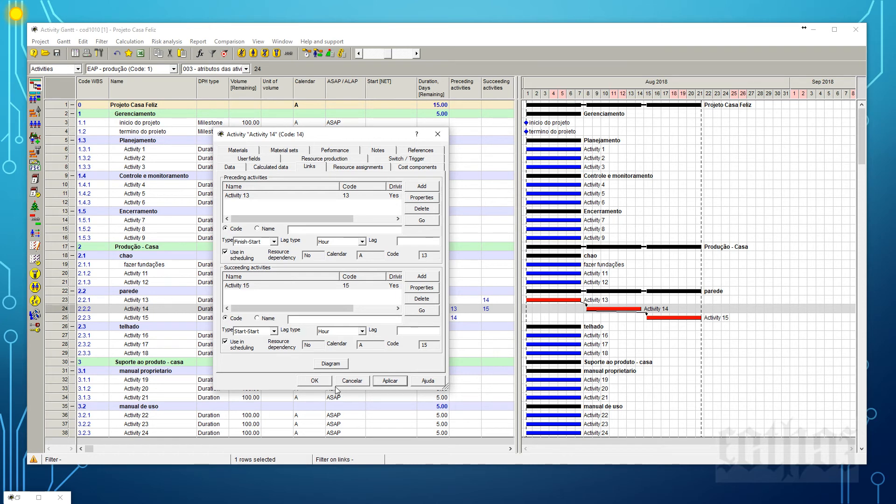
left_click(321, 382)
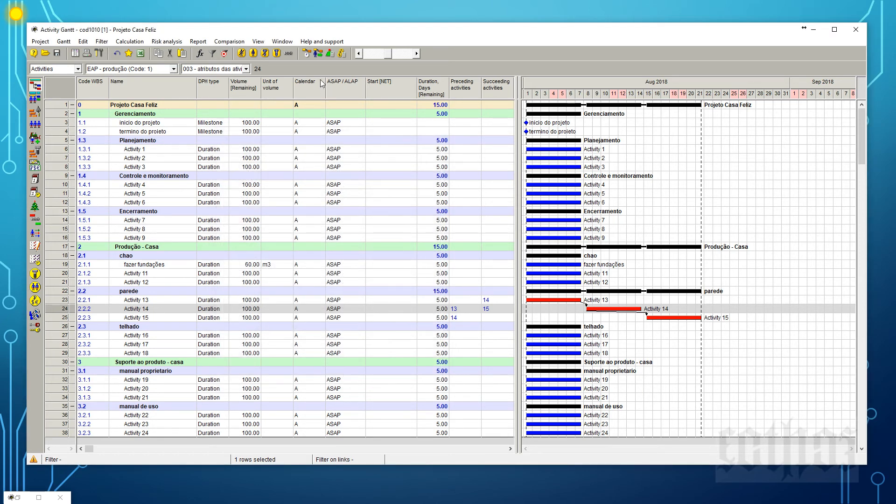
Schedule the project with the existing options and inspect the Activity 13 and Activity 14 bars in the Gantt diagram.
left_click(306, 53)
left_click(329, 362)
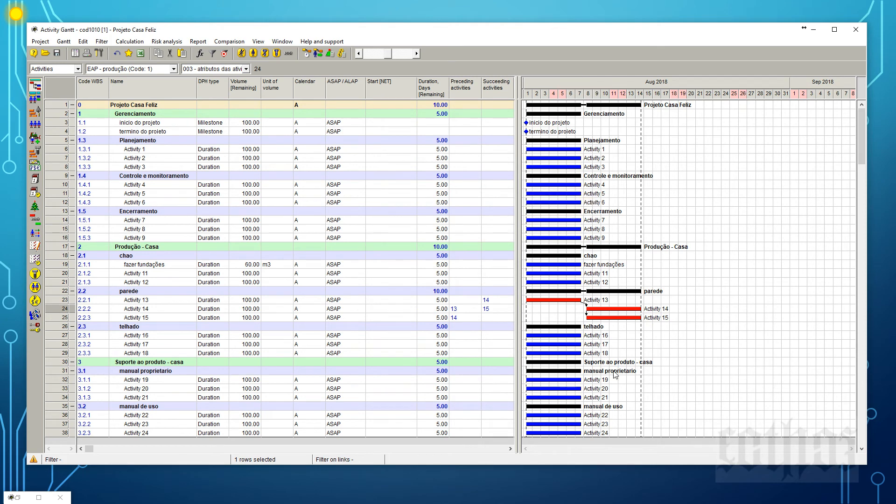
mouse_move(547, 351)
mouse_move(549, 300)
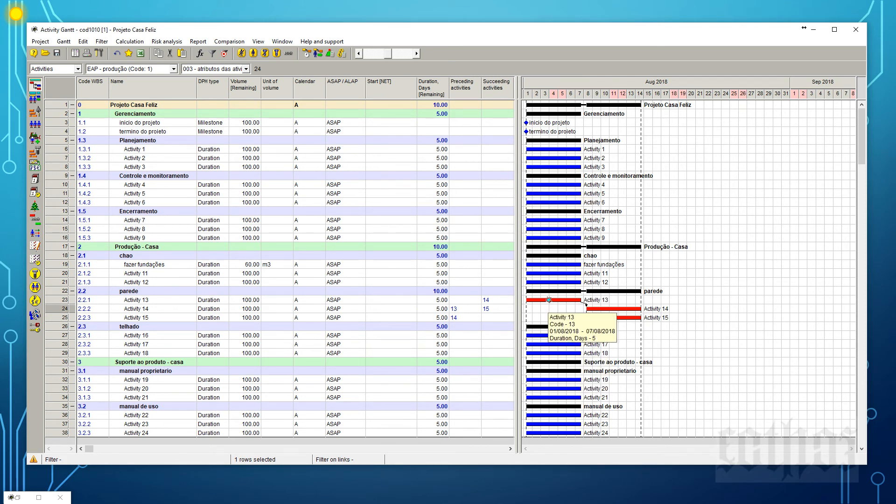
mouse_move(604, 308)
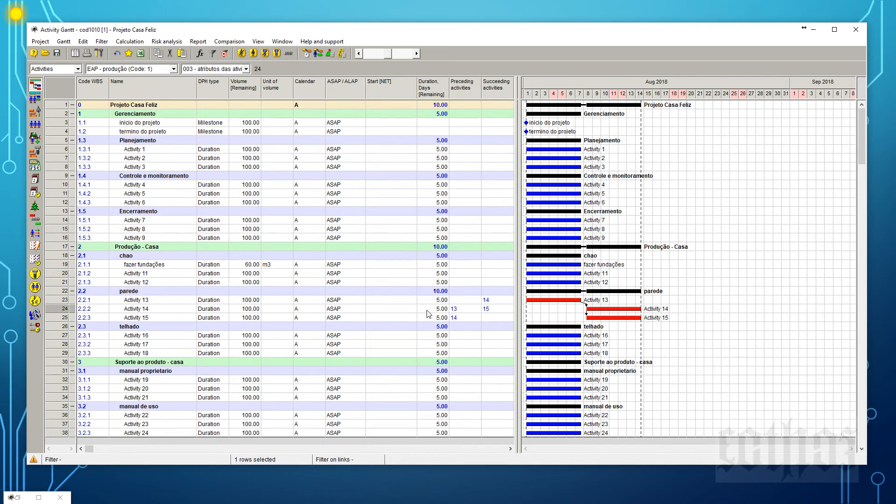
Set the remaining durations of Activities 13, 14 and 15 to 7, 4 and 9 days, and schedule all activities forward.
left_click(433, 301)
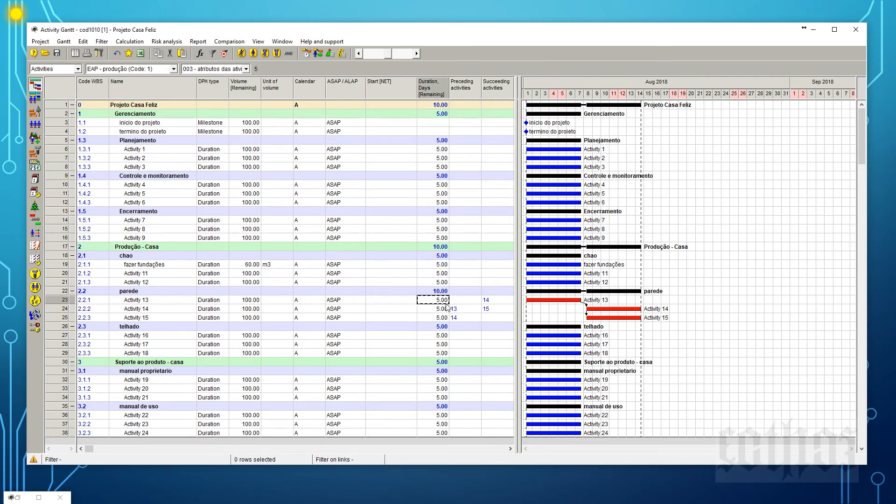
type("7")
key("Return")
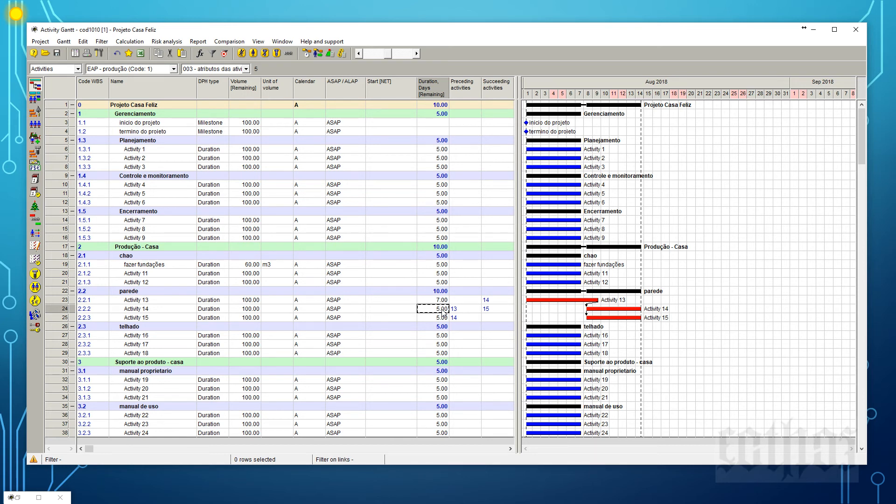
type("4")
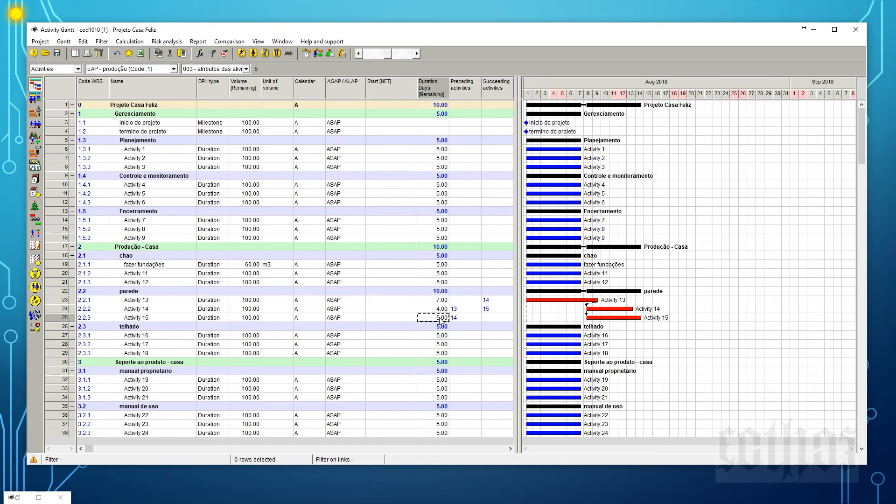
type("9")
left_click(413, 303)
left_click(307, 53)
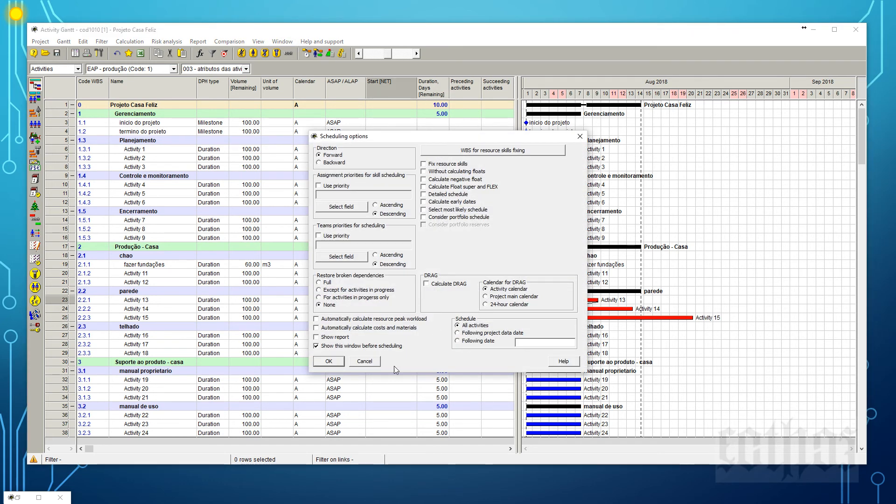
left_click(329, 360)
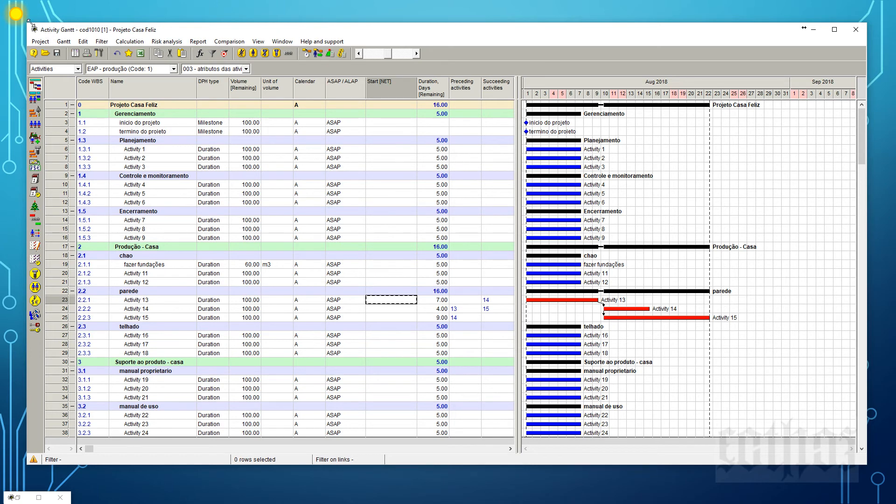
Shrink the Activity Gantt window, bring up the main window of opened documents and arrange the two side by side.
left_click_drag(28, 21, 566, 172)
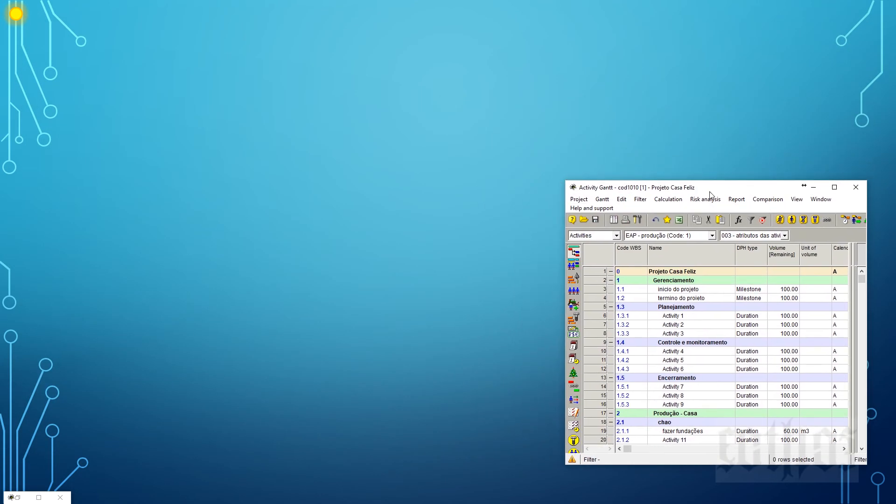
left_click_drag(713, 186, 713, 70)
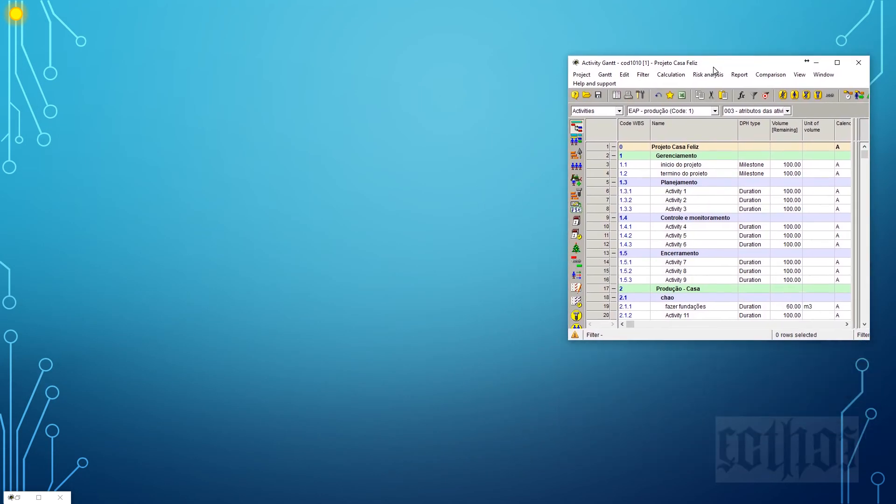
left_click(617, 95)
left_click(864, 4)
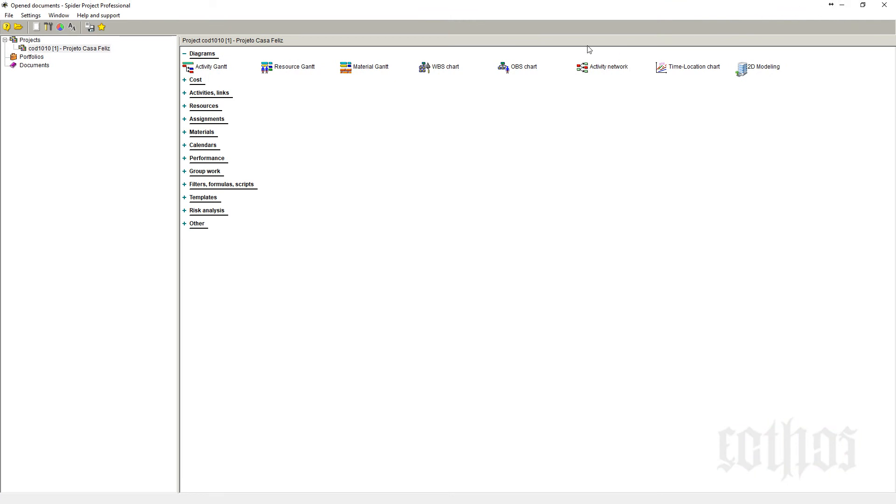
left_click_drag(780, 9, 780, 47)
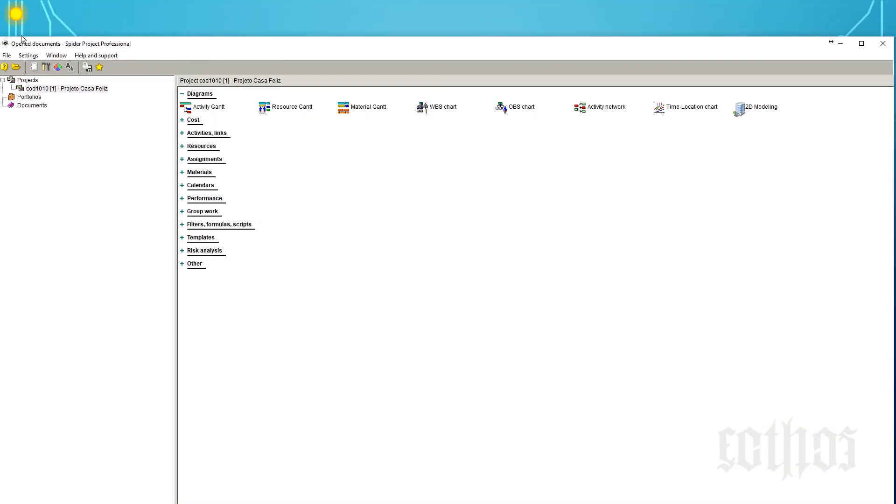
left_click_drag(22, 42, 558, 242)
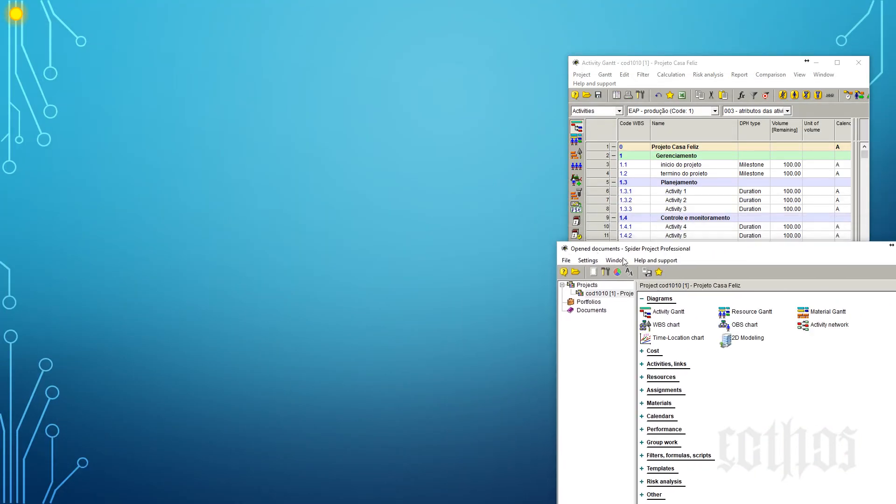
left_click_drag(742, 256, 264, 75)
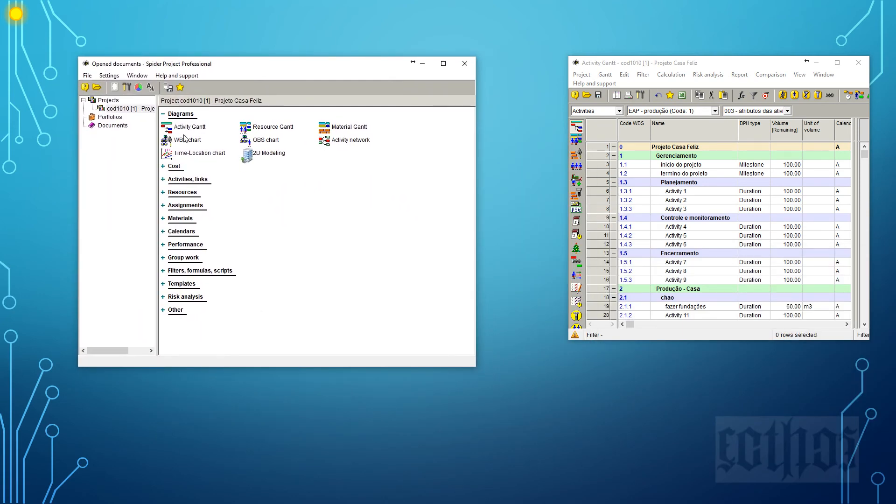
Open the Activity network diagram of the project and examine the linked Activities 13, 14 and 15.
left_click(356, 142)
right_click(355, 139)
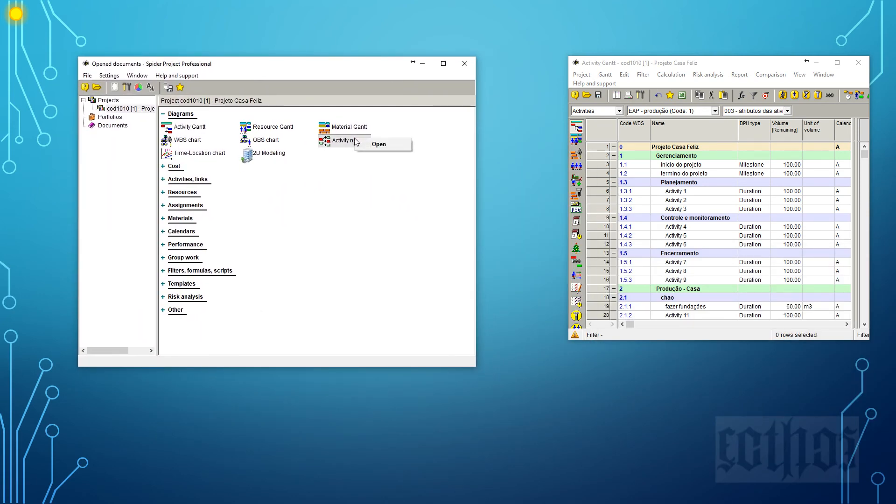
left_click(363, 145)
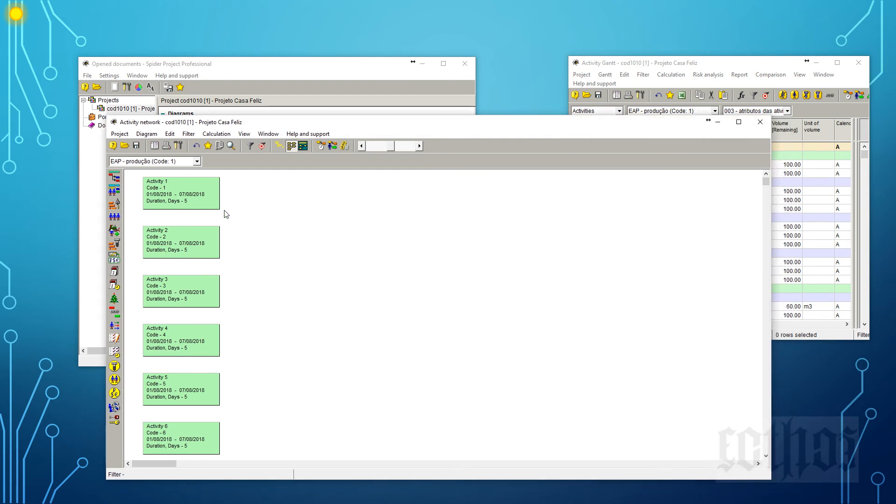
scroll(235, 262, "down", 10)
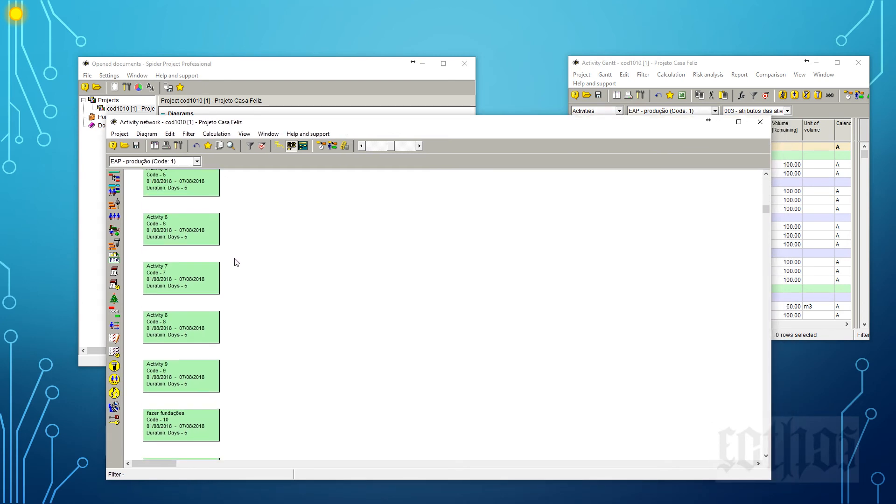
scroll(236, 262, "down", 2)
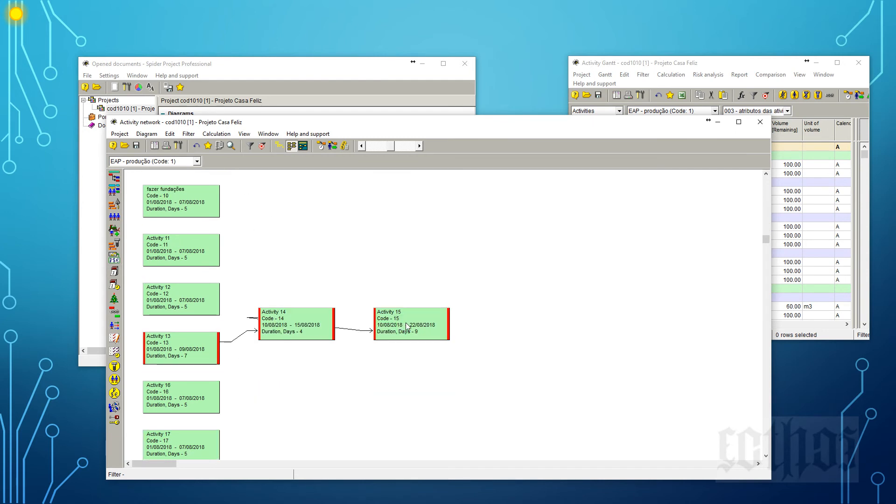
Rearrange the network boxes so Activity 14 sits above and to the right of Activity 13, with Activity 15 directly below Activity 14.
left_click_drag(410, 319, 463, 330)
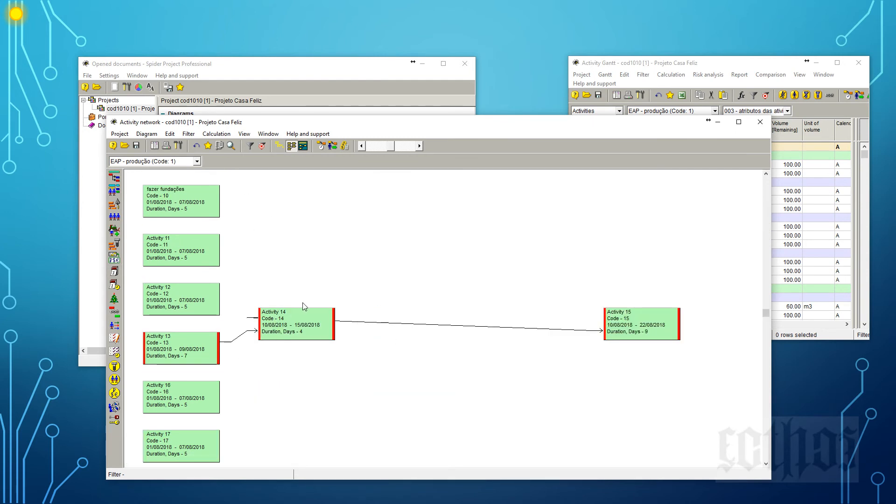
left_click_drag(302, 312, 417, 223)
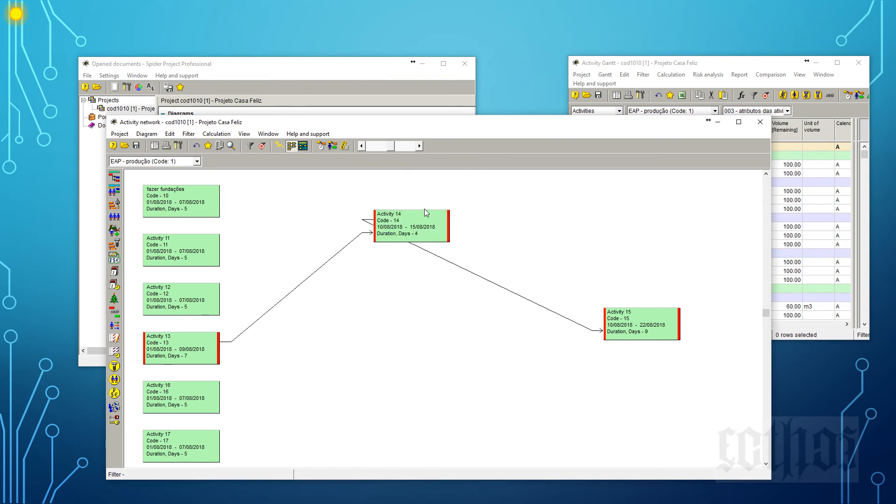
left_click_drag(682, 335, 436, 359)
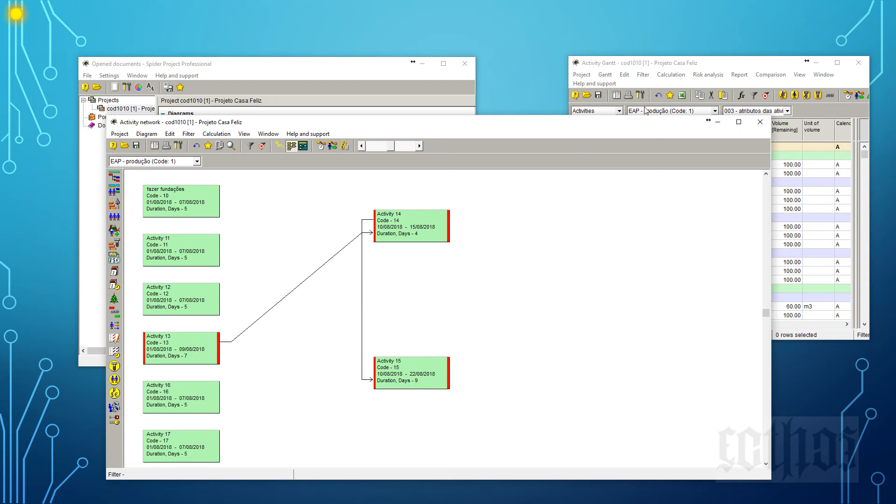
Close the Activity network and enlarge the Activity Gantt window to show the table and the full diagram.
left_click(761, 122)
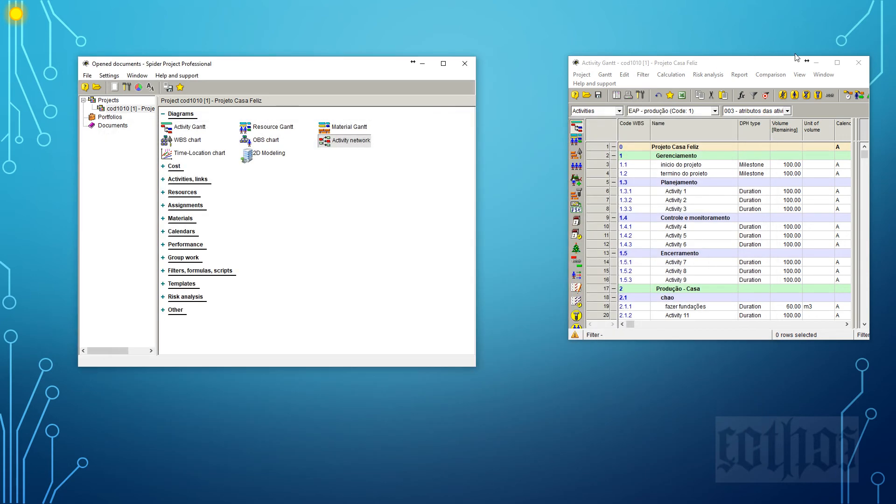
left_click_drag(752, 67, 247, 34)
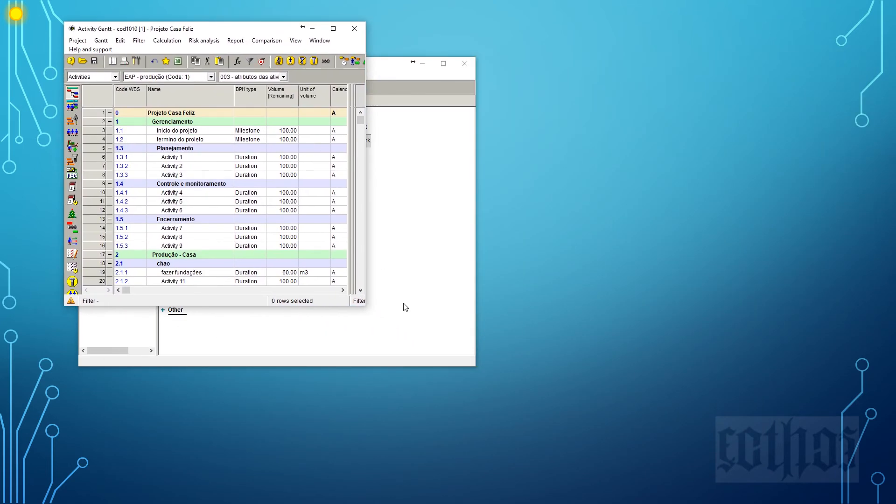
left_click_drag(367, 308, 836, 498)
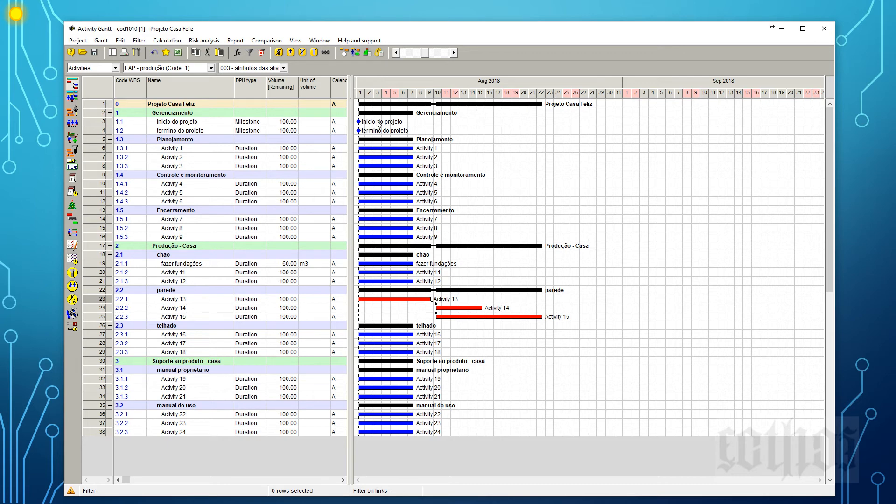
Link the inicio do projeto milestone and Activities 1, 2 and 3 of Planejamento as a chain in the Gantt diagram.
left_click_drag(359, 121, 409, 167)
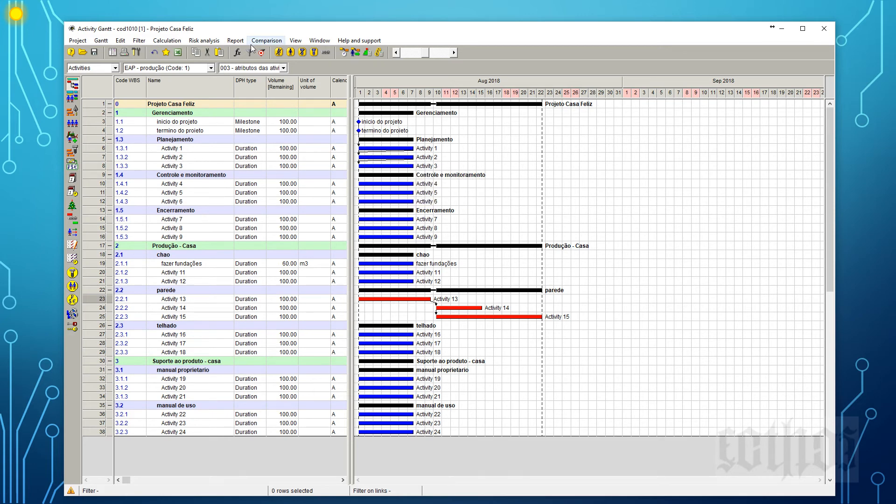
Schedule the project, link Activities 4, 5 and 6 of Controle e monitoramento as a chain, and reschedule.
left_click(344, 52)
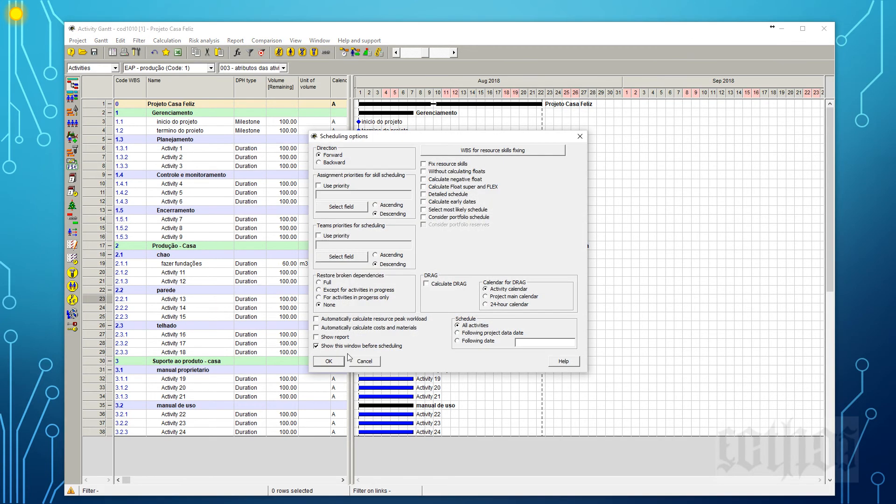
left_click(360, 363)
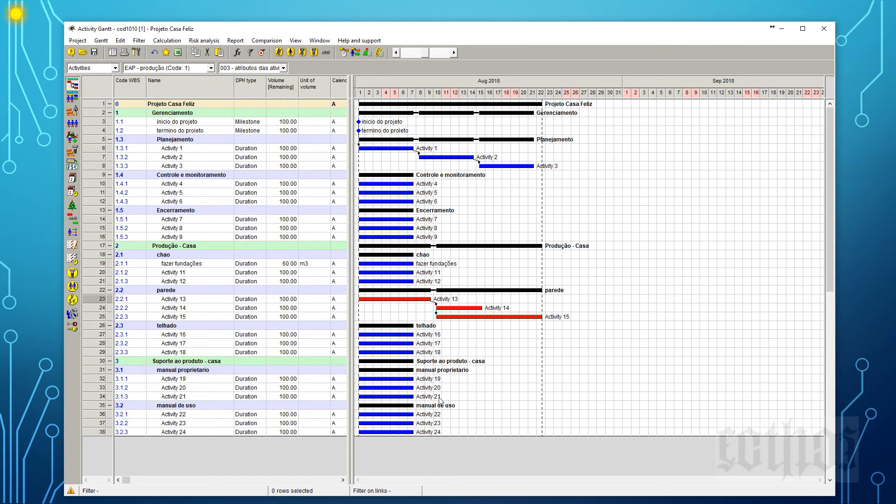
left_click(100, 185)
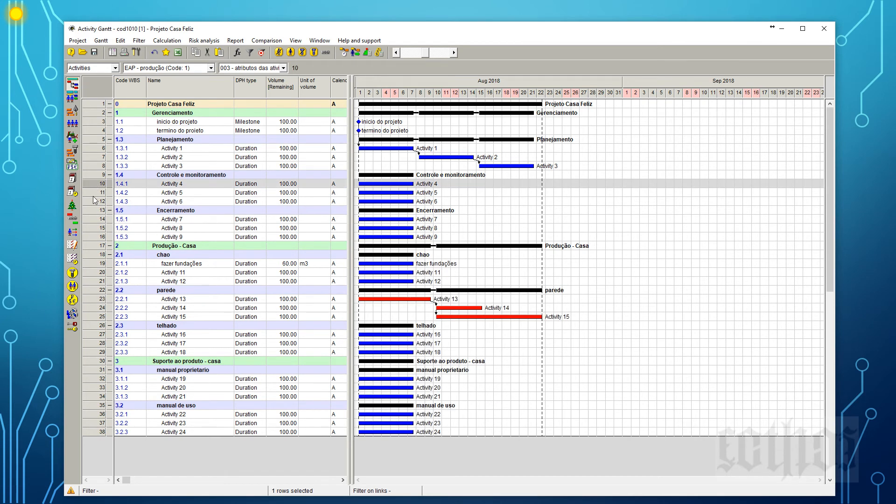
left_click(95, 204, "shift")
right_click(96, 204)
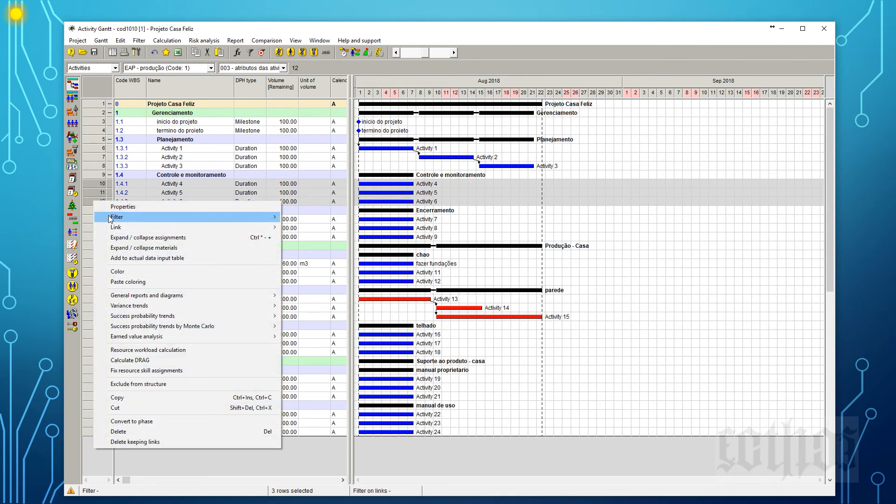
mouse_move(121, 230)
left_click(308, 228)
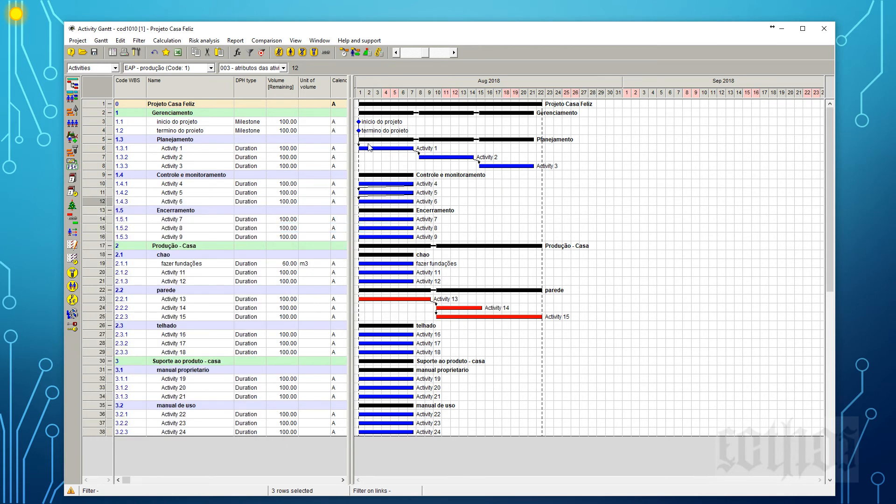
left_click(343, 52)
left_click(334, 361)
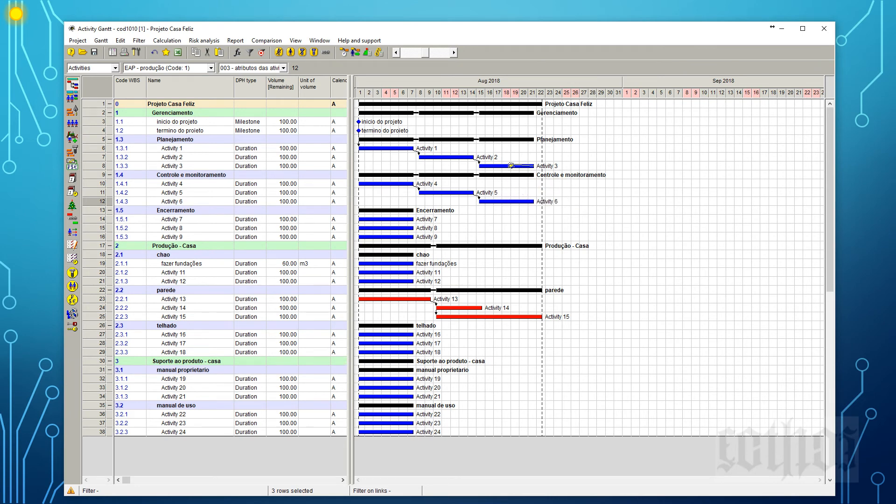
Link the end of Activity 3 to the start of Activity 4 and reschedule the project.
left_click_drag(511, 165, 398, 182)
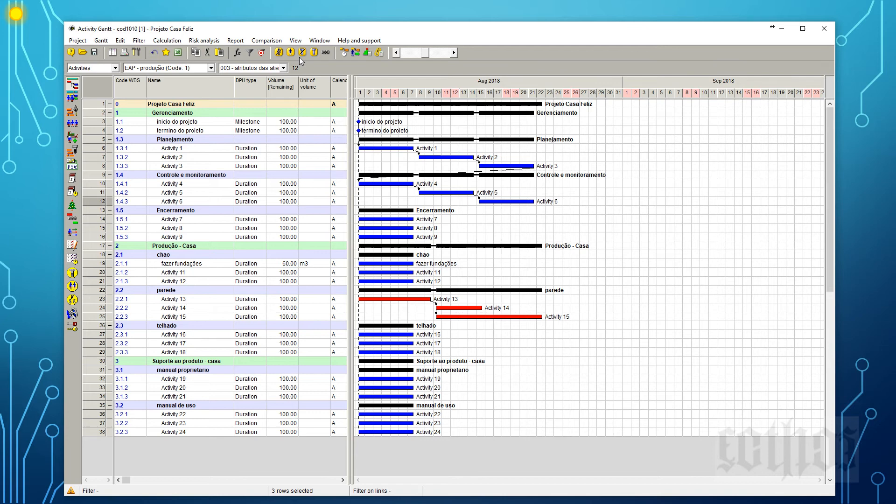
left_click(346, 54)
left_click(329, 361)
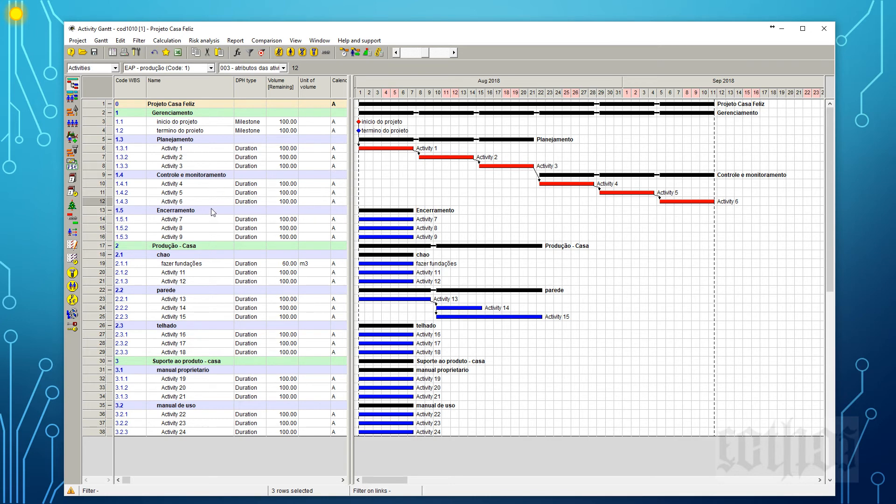
Link all activities from Activity 7 through Activity 24 as a chain, excluding the phase rows, and reschedule the project.
left_click(98, 219)
left_click(96, 432, "shift")
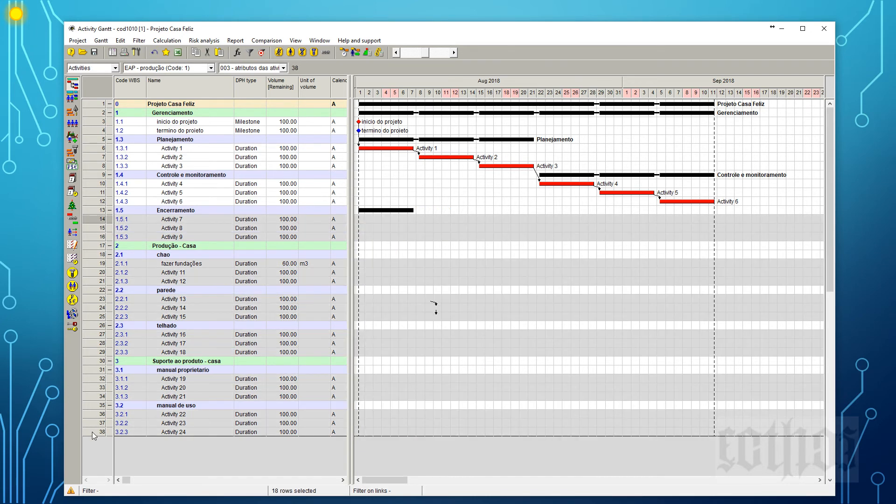
right_click(98, 221)
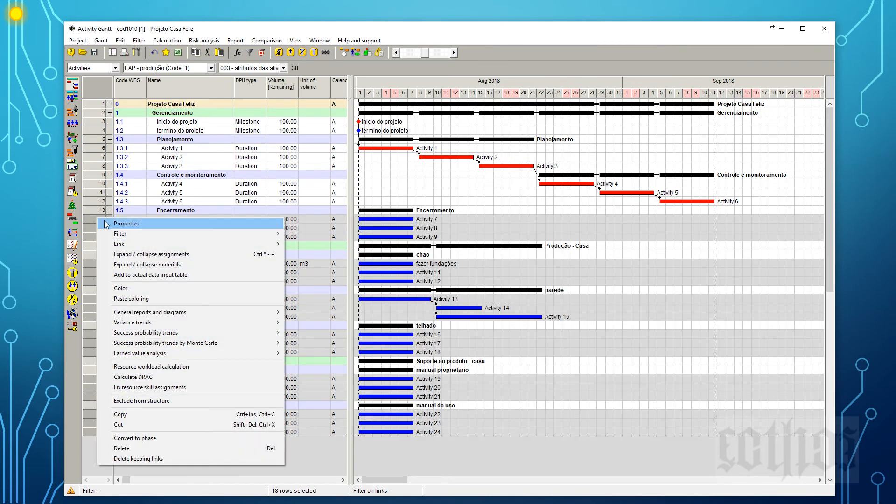
mouse_move(120, 244)
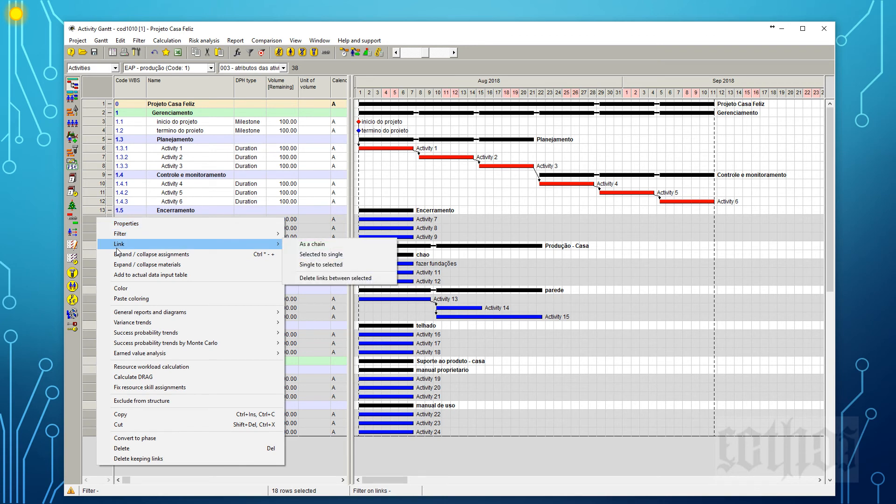
left_click(335, 245)
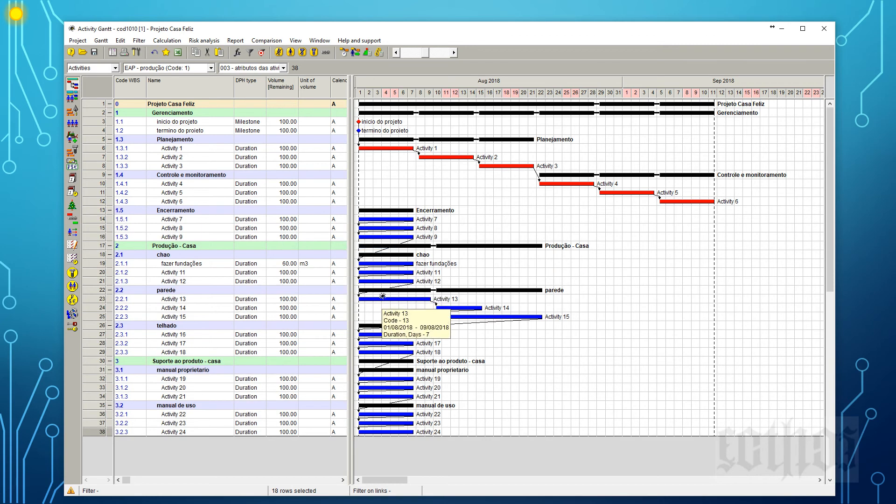
left_click(345, 52)
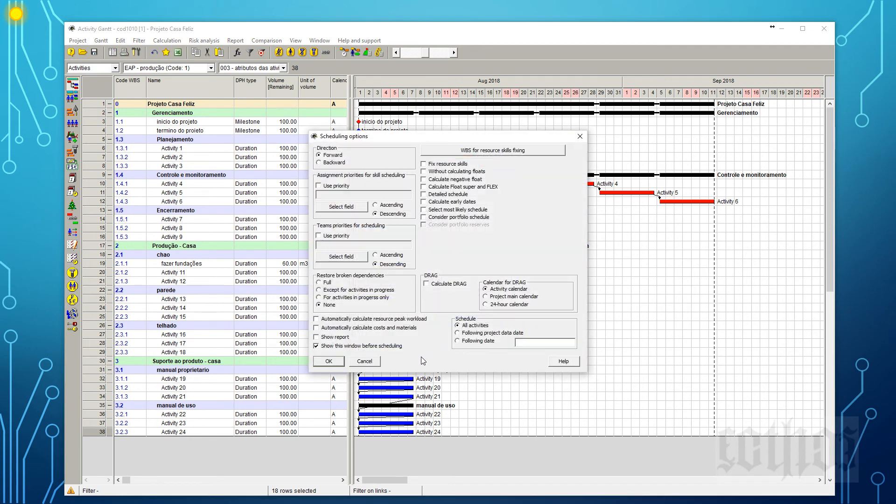
left_click(338, 365)
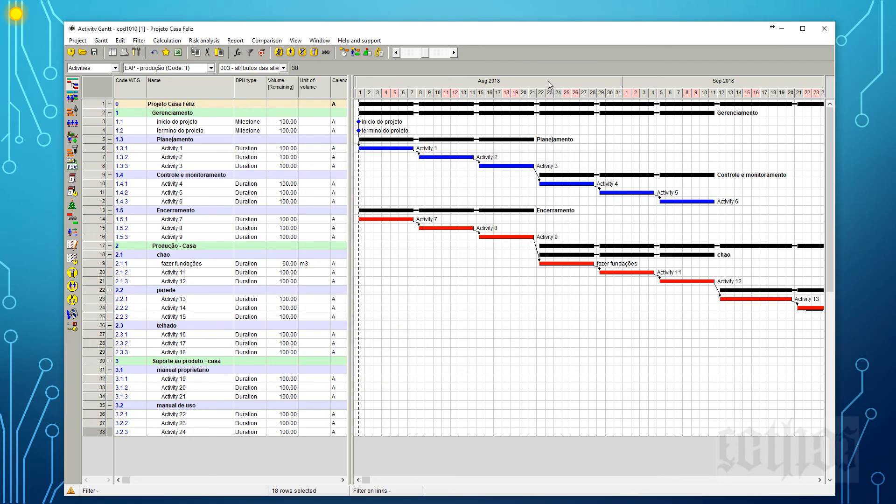
Link the inicio do projeto milestone to Activity 7 and Activity 6 to the termino do projeto milestone, and reschedule.
left_click(400, 53)
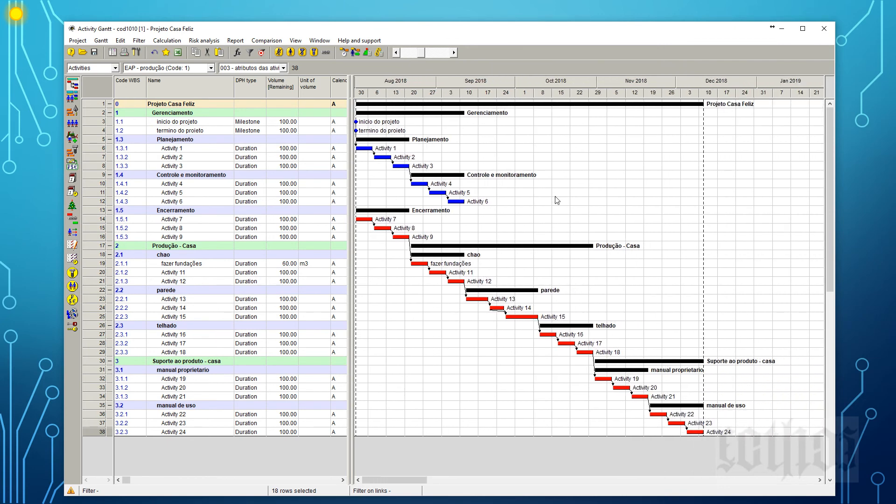
mouse_move(468, 120)
left_click_drag(357, 122, 366, 219)
mouse_move(459, 202)
left_mouse_down()
mouse_move(519, 282)
mouse_move(663, 374)
mouse_move(468, 339)
mouse_move(616, 393)
mouse_move(515, 313)
mouse_move(431, 159)
mouse_move(398, 132)
left_mouse_up()
left_click(344, 52)
left_click(371, 360)
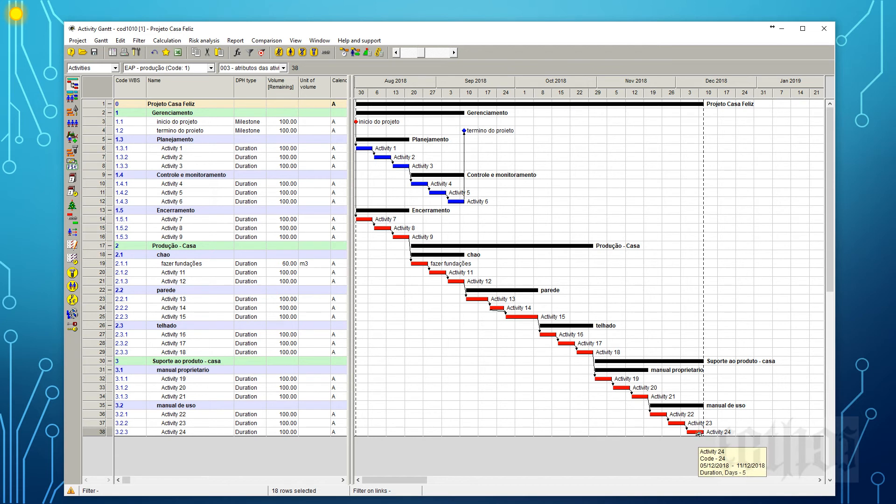
Link Activity 24 to the termino do projeto milestone and reschedule the project.
left_click_drag(689, 417, 465, 132)
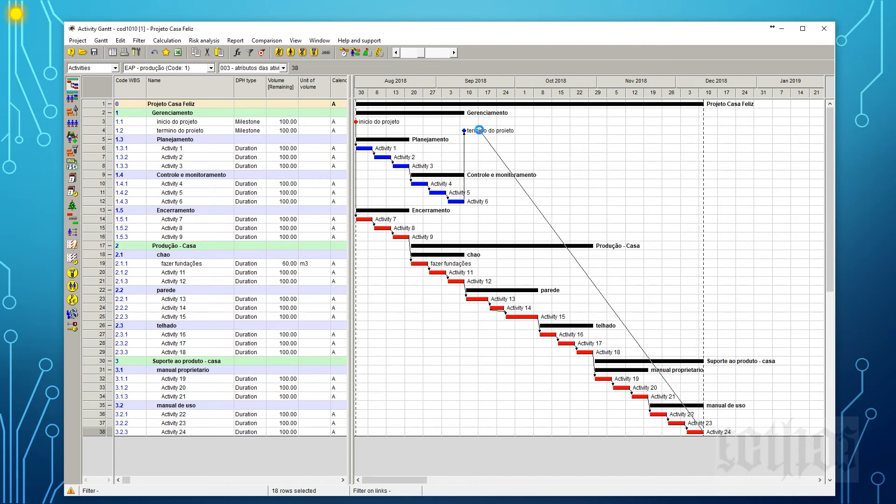
left_click(343, 52)
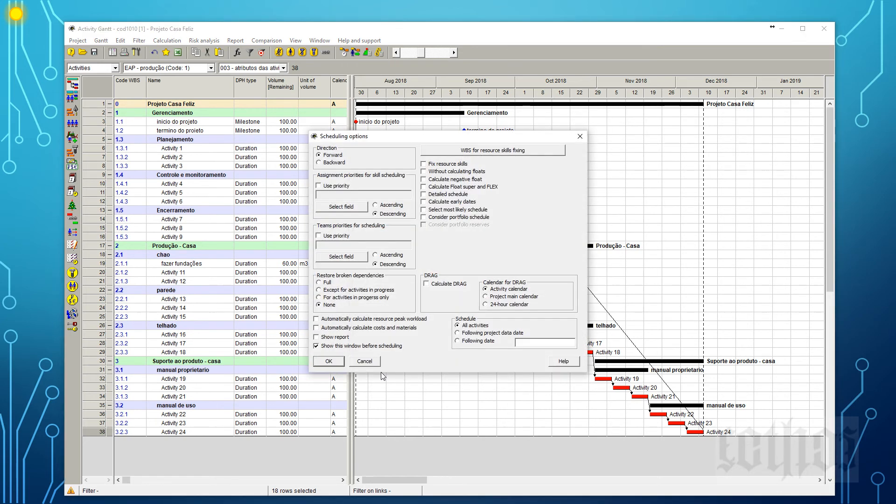
left_click(329, 363)
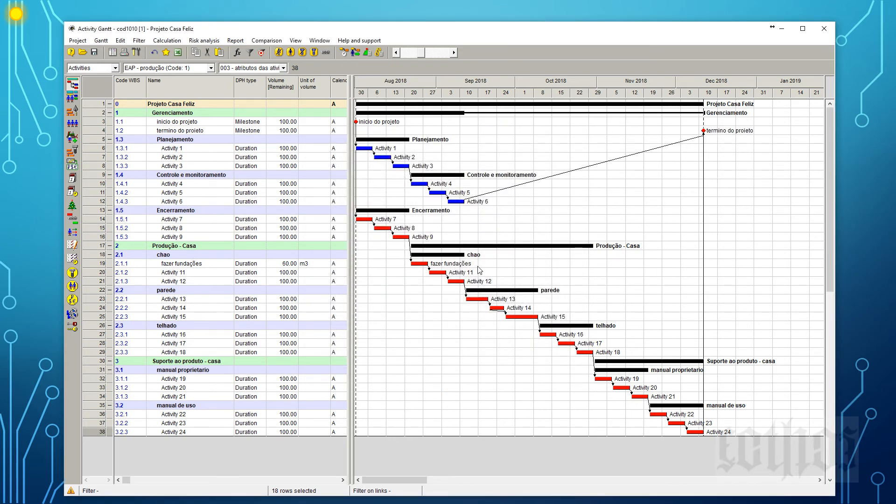
mouse_move(703, 130)
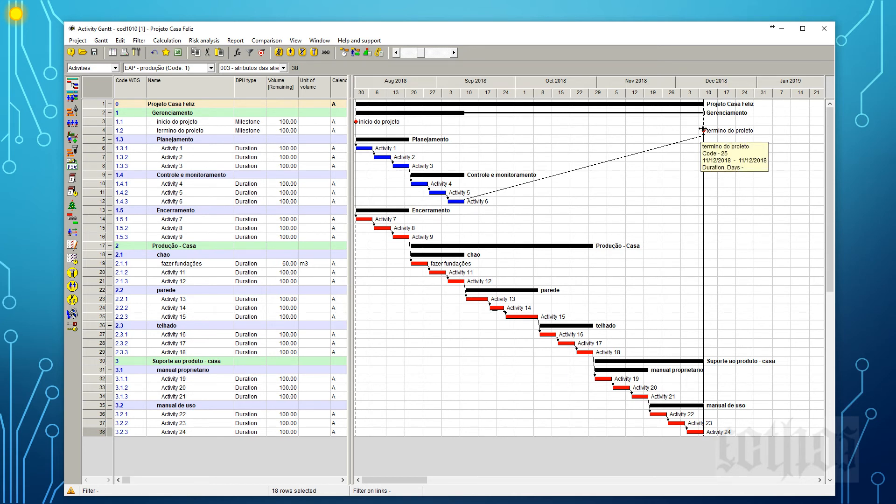
Insert two activities directly under the Produção - Casa phase and name them "incio casa" and "termino cas".
left_click(165, 247)
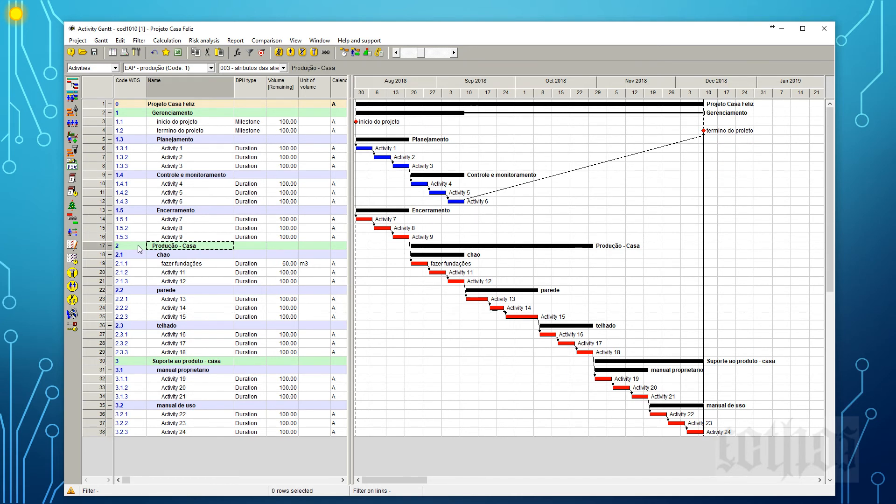
left_click(97, 248)
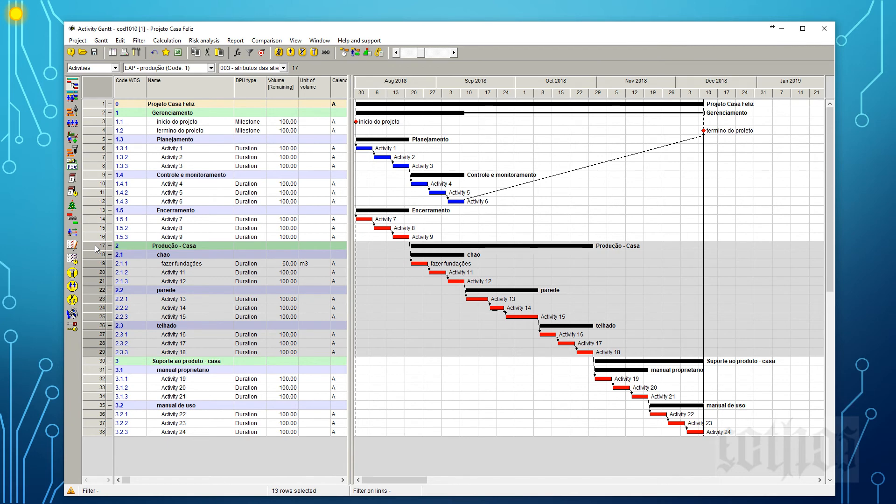
key("Insert")
key("Insert")
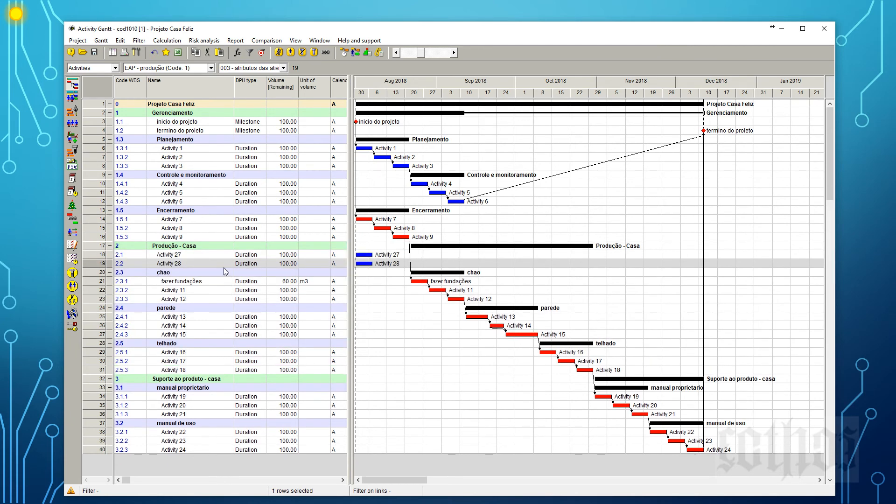
key("Up")
type("i")
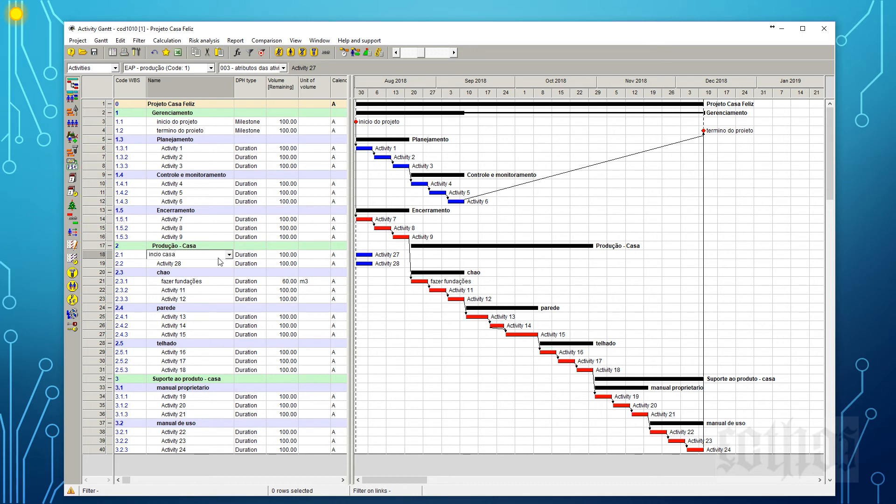
type("ncio casa")
key("Return")
type("termino cas")
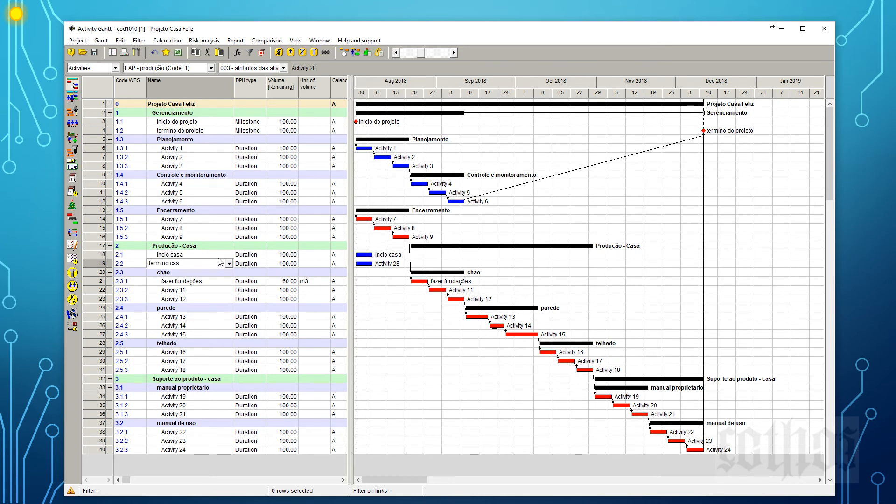
key("Return")
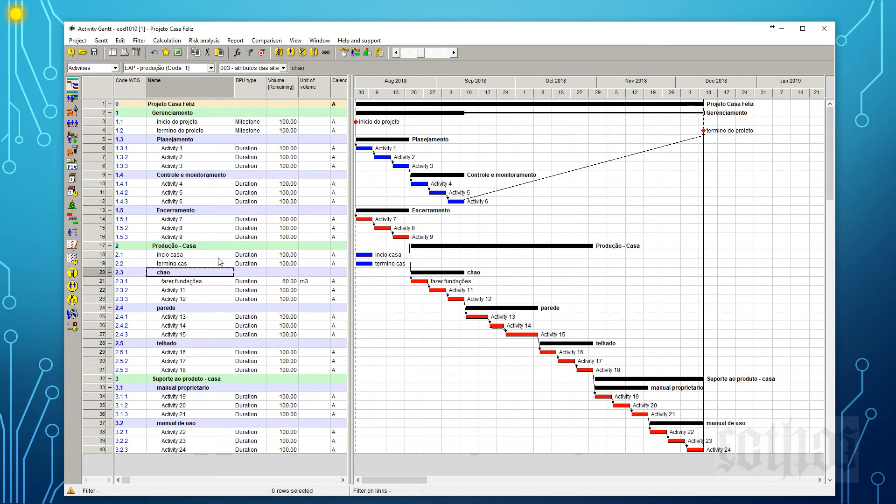
Change the DPH type of incio casa and termino cas to Milestone and reschedule the project.
left_click(246, 257)
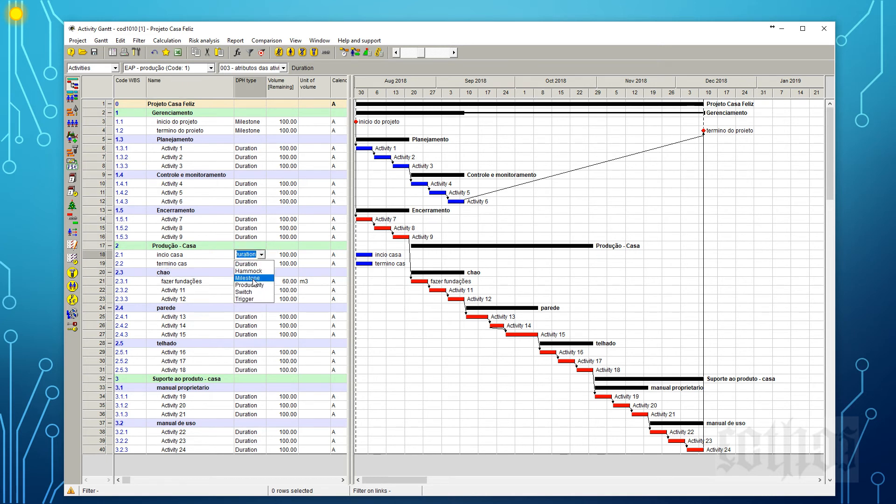
left_click(255, 283)
left_click(247, 264)
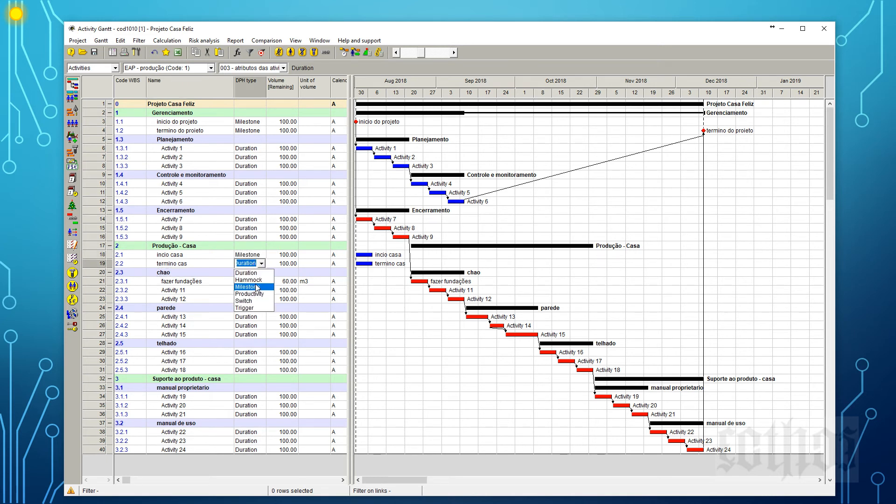
left_click(247, 286)
left_click(257, 320)
left_click(344, 53)
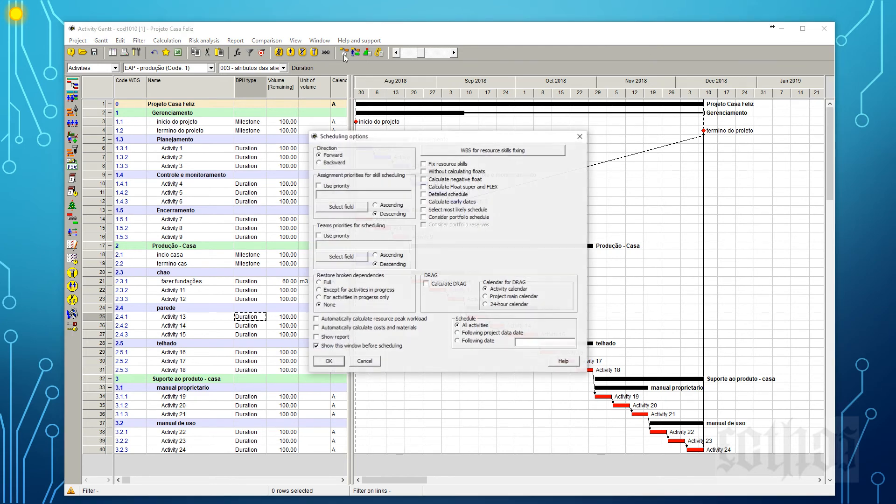
key("Return")
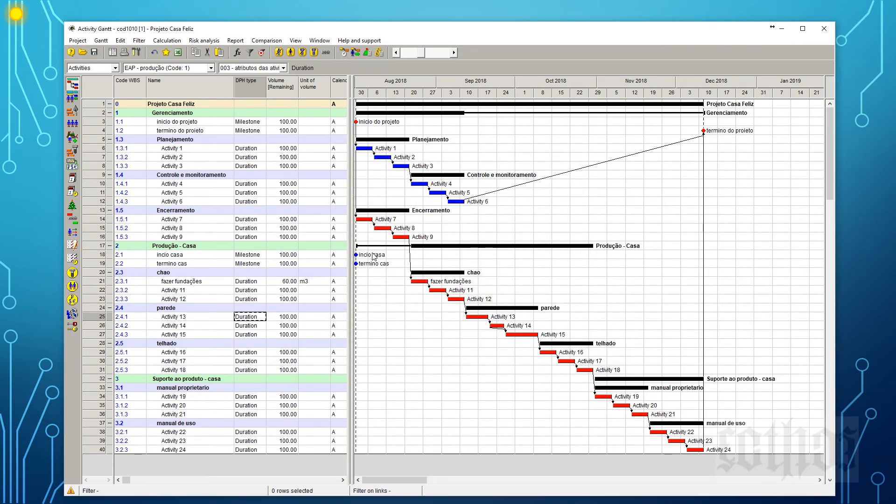
Link incio casa to fazer fundações, Activity 18 to termino cas and Activity 9 to incio casa, rescheduling the project.
left_click_drag(372, 255, 419, 281)
left_click_drag(586, 369, 366, 264)
left_click(343, 52)
key("Return")
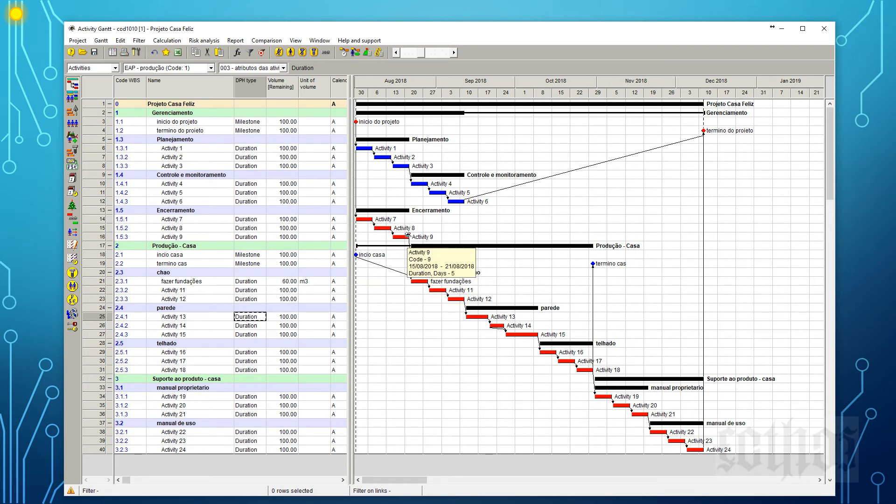
left_click_drag(407, 234, 357, 255)
left_click(343, 51)
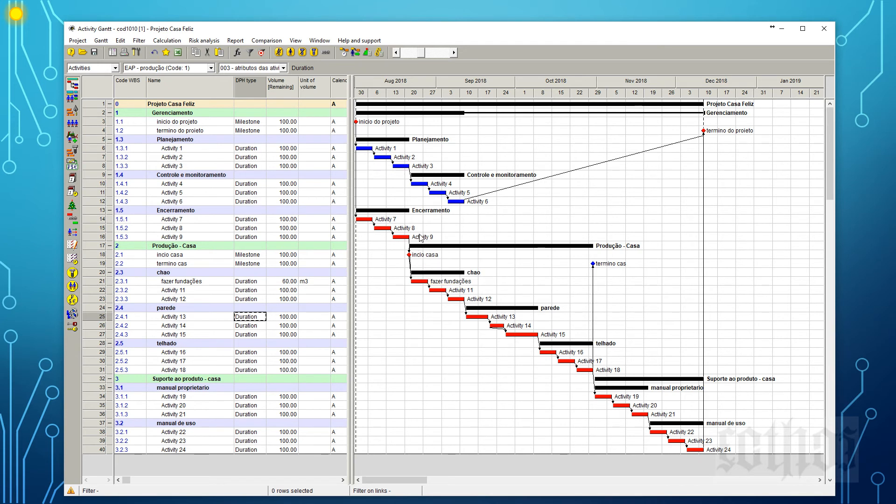
Delete the Finish-Start link from Activity 9 to fazer fundações and reschedule the project.
mouse_move(422, 283)
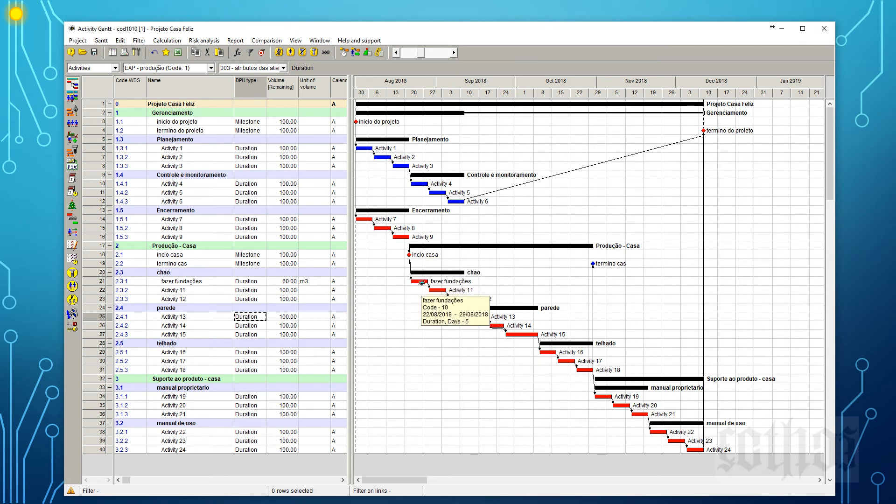
left_click_drag(413, 237, 425, 282)
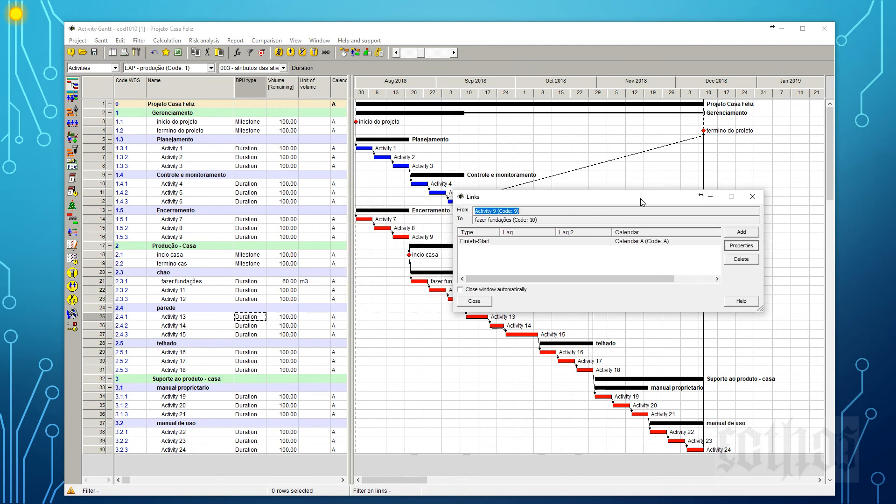
left_click(486, 246)
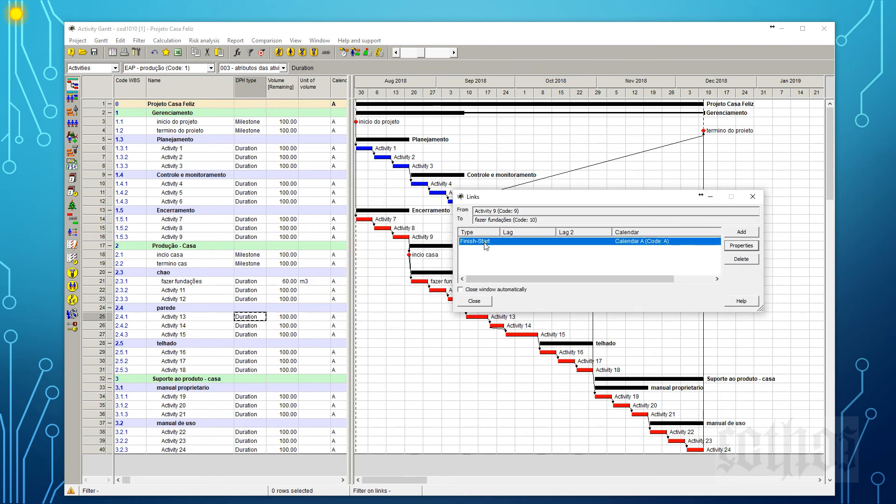
left_click(743, 260)
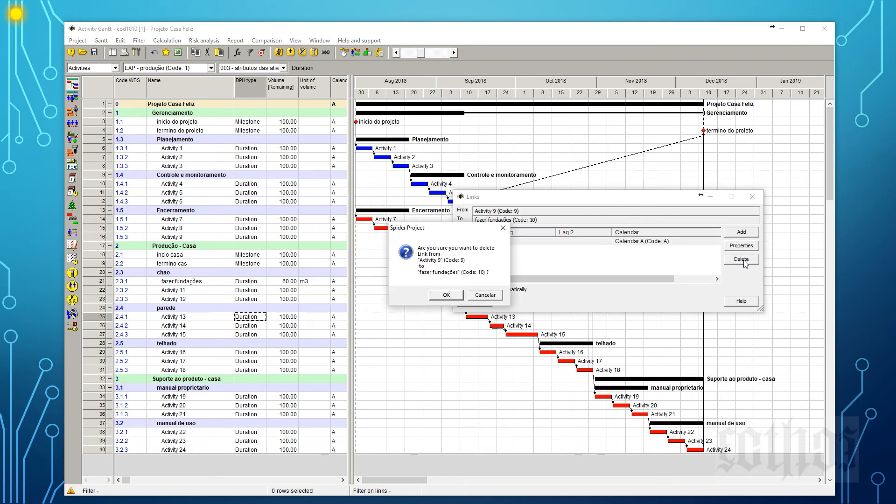
left_click(444, 295)
left_click(475, 301)
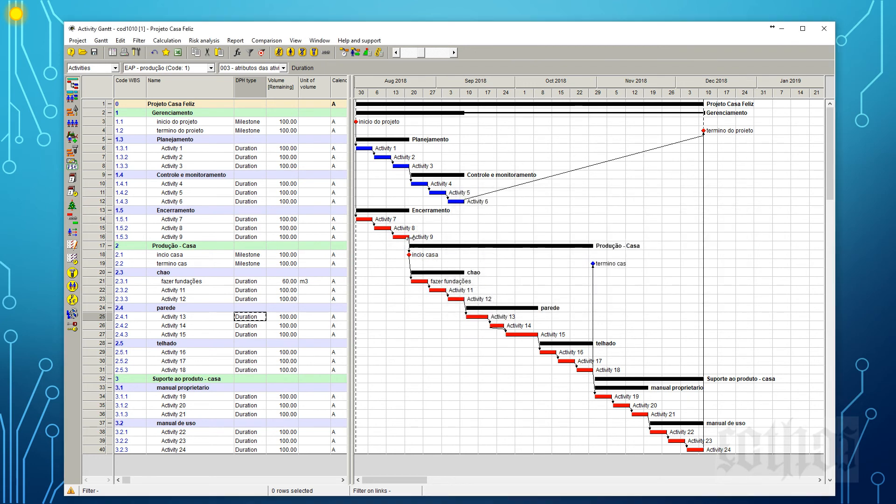
left_click(344, 52)
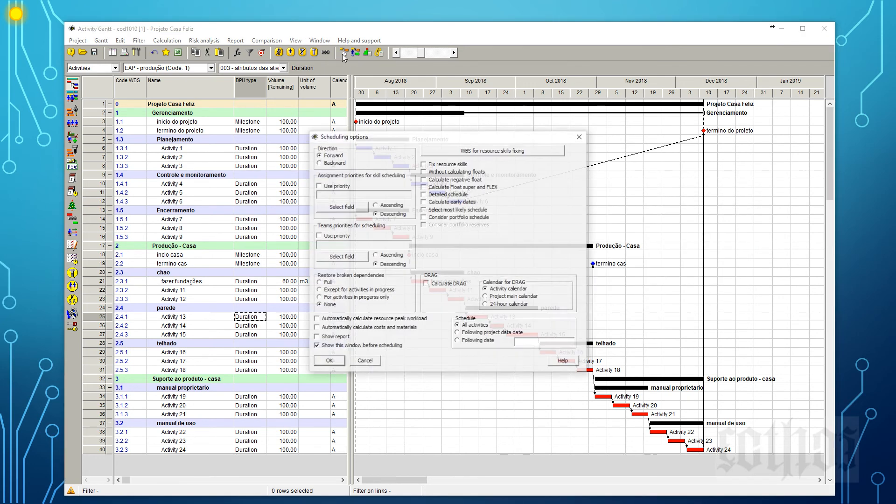
left_click(328, 361)
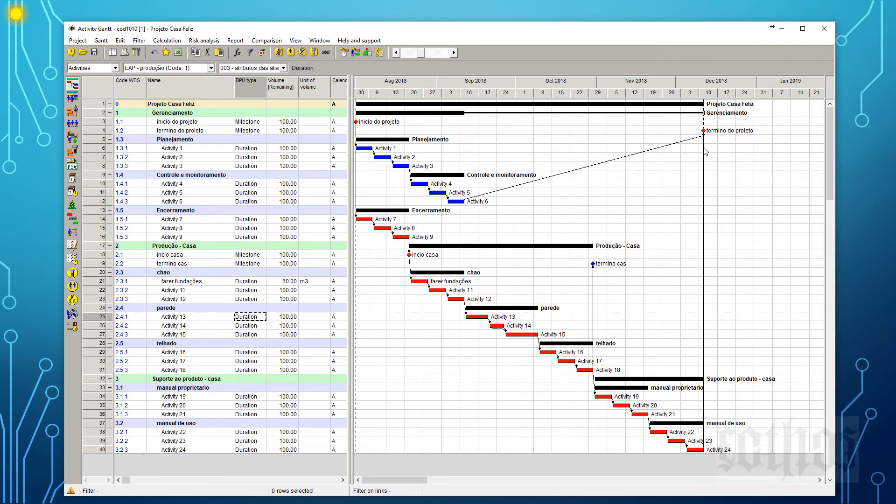
Link the termino cas milestone to termino do projeto and reschedule the project.
mouse_move(706, 130)
left_click_drag(606, 262, 704, 130)
left_click(356, 52)
left_click(339, 363)
Shrink the Gantt window to reach the project's document list, and open the Activity network diagram maximized.
left_click_drag(65, 22, 524, 191)
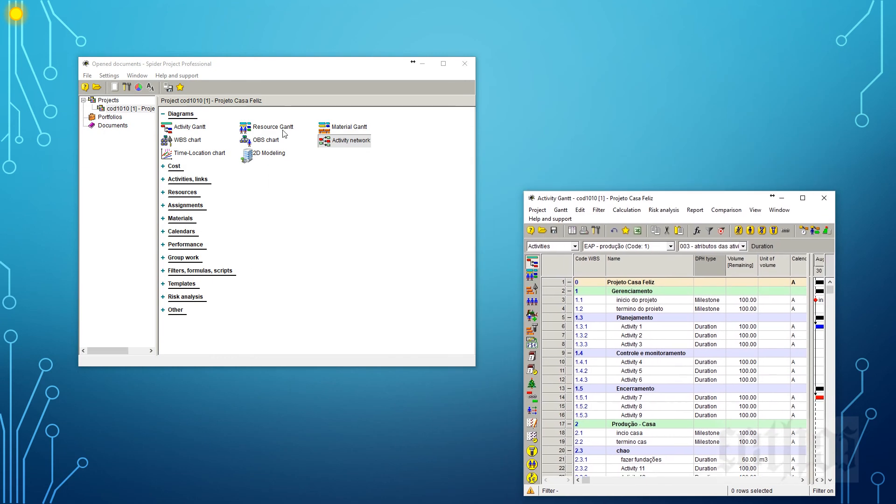
right_click(356, 142)
left_click(364, 147)
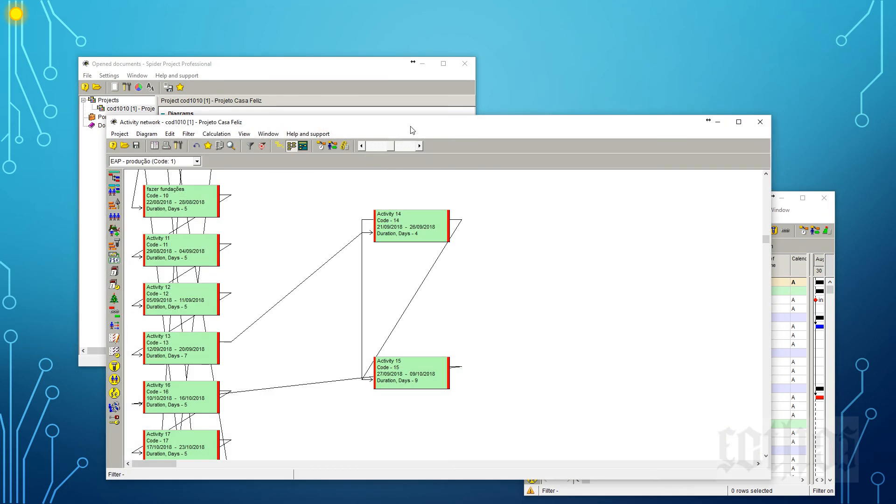
left_click_drag(411, 125, 420, 83)
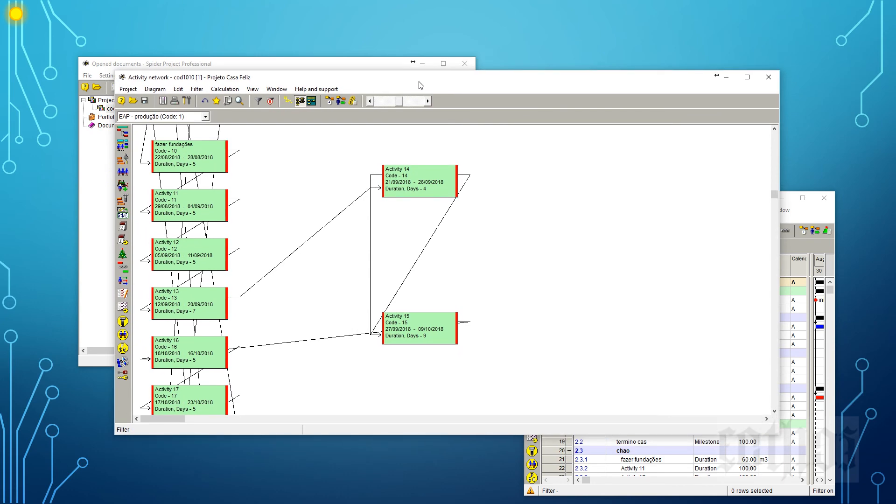
double_click(419, 82)
Zoom out the activity network and compare its display modes, from activities only to the grouped WBS view.
left_click(264, 30)
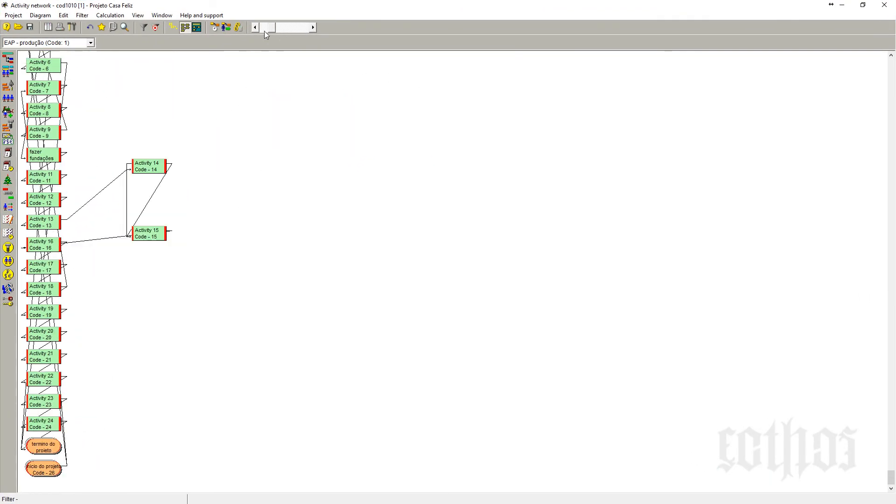
scroll(240, 250, "up", 4)
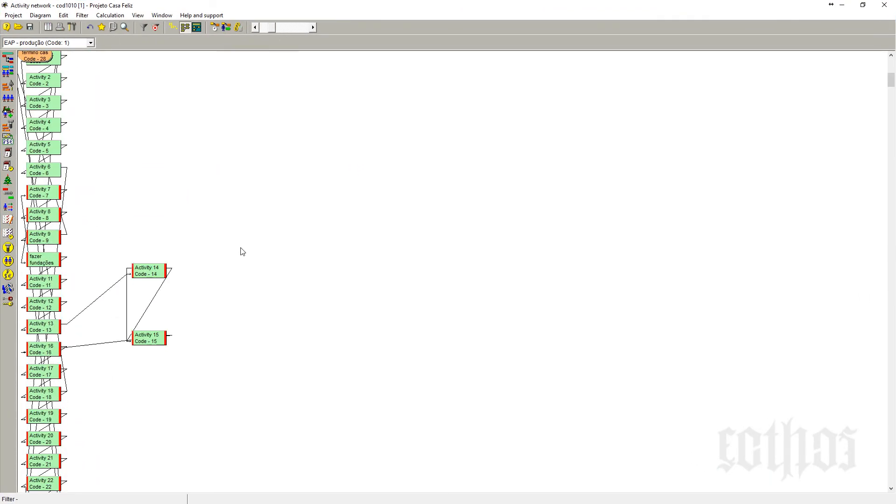
scroll(241, 249, "up", 2)
left_click(172, 27)
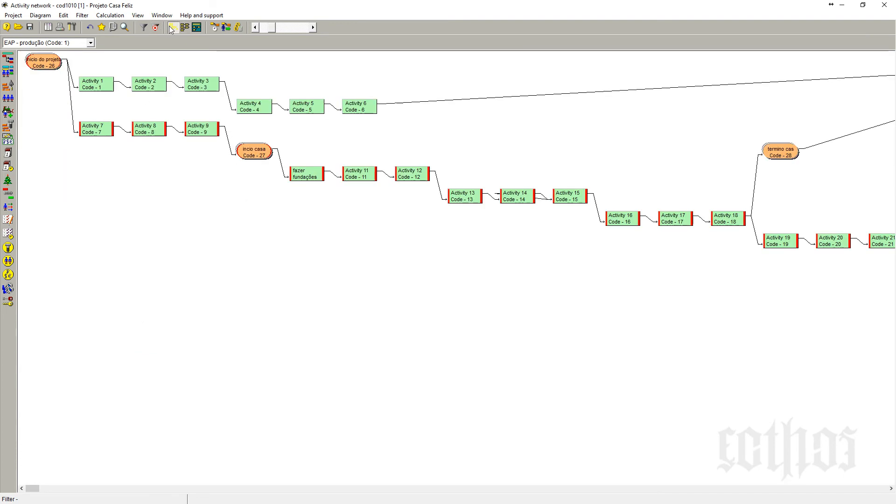
left_click(185, 27)
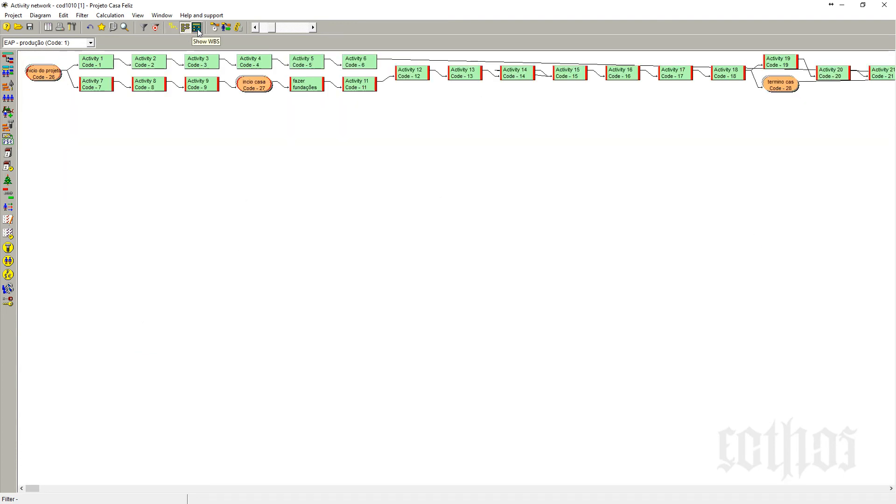
left_click(196, 28)
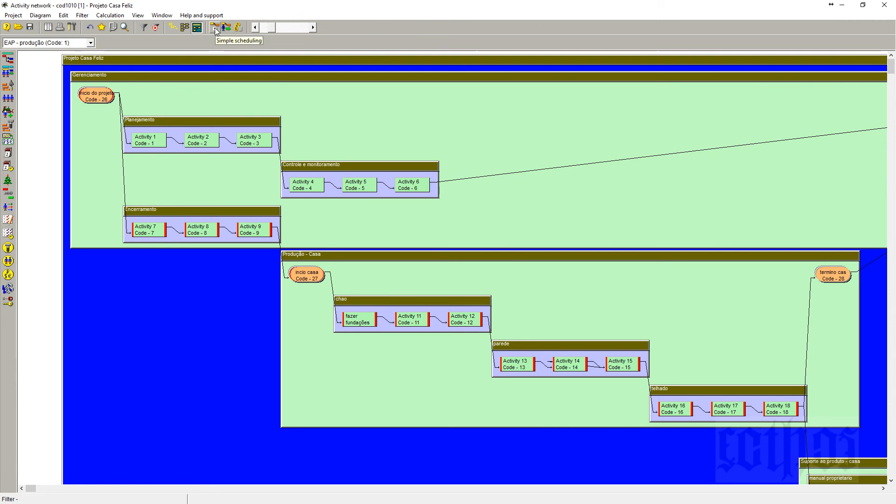
Review the whole activity network at a smaller scale, first without WBS groups and again with the WBS shown.
left_click(173, 27)
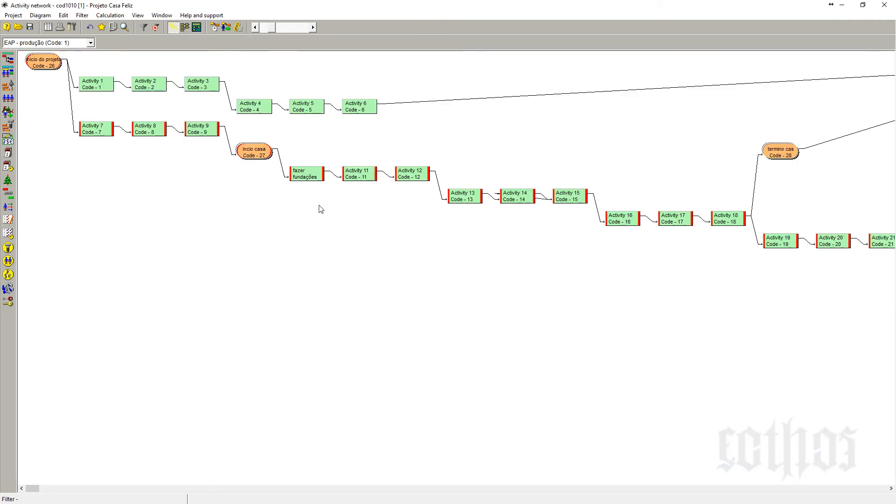
left_click(255, 27)
left_click(255, 27)
left_click(255, 27)
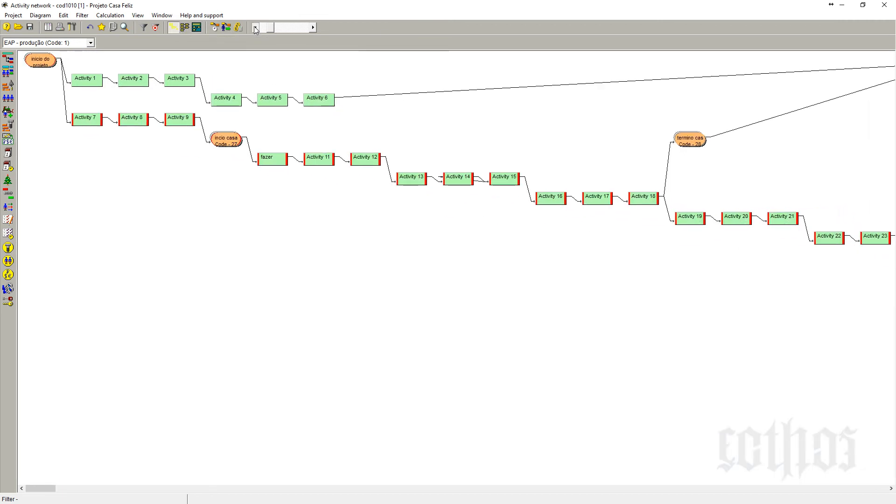
left_click(255, 27)
left_click(255, 27)
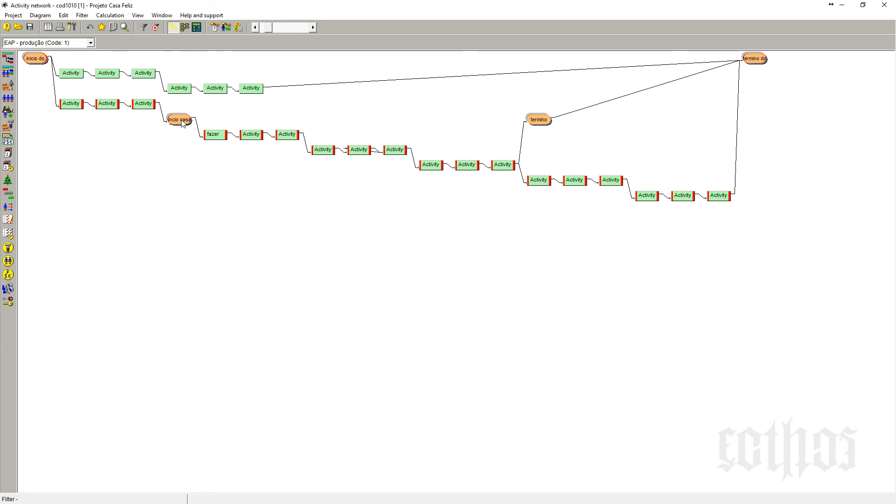
left_click(197, 27)
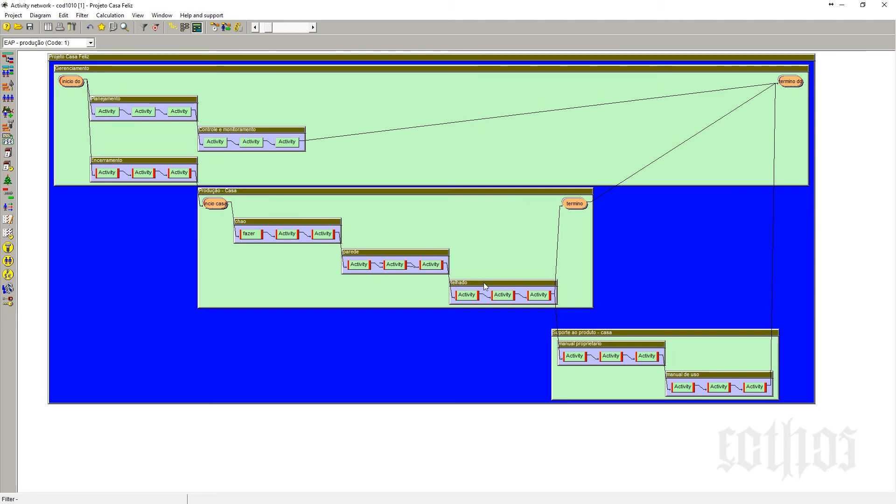
Close the Activity network, enlarge the Activity Gantt window to review the links, and close it too.
left_click(884, 5)
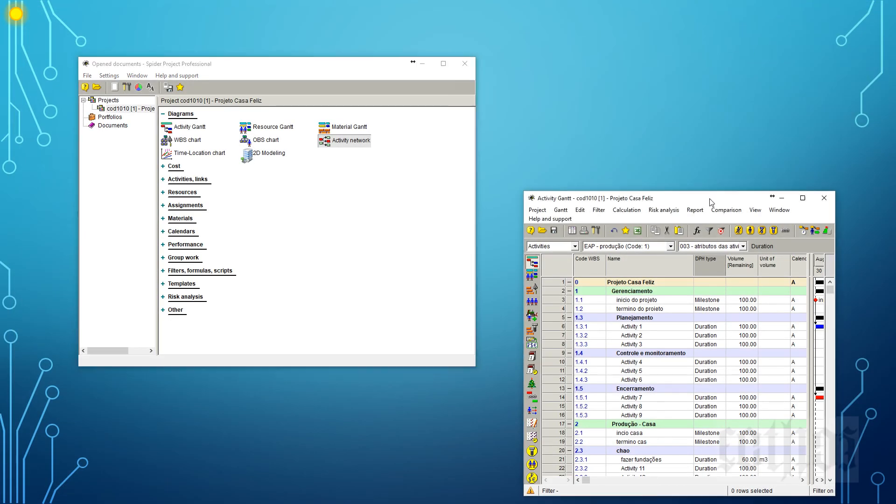
left_click_drag(721, 198, 327, 45)
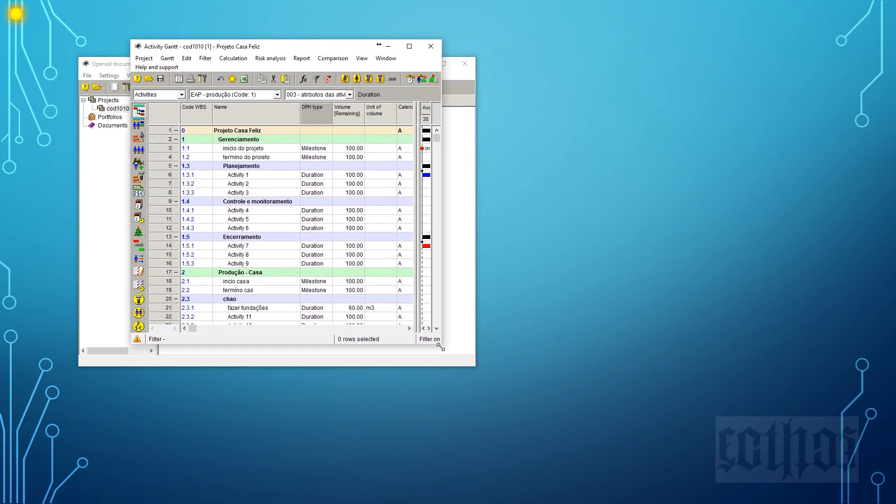
left_click_drag(441, 347, 835, 472)
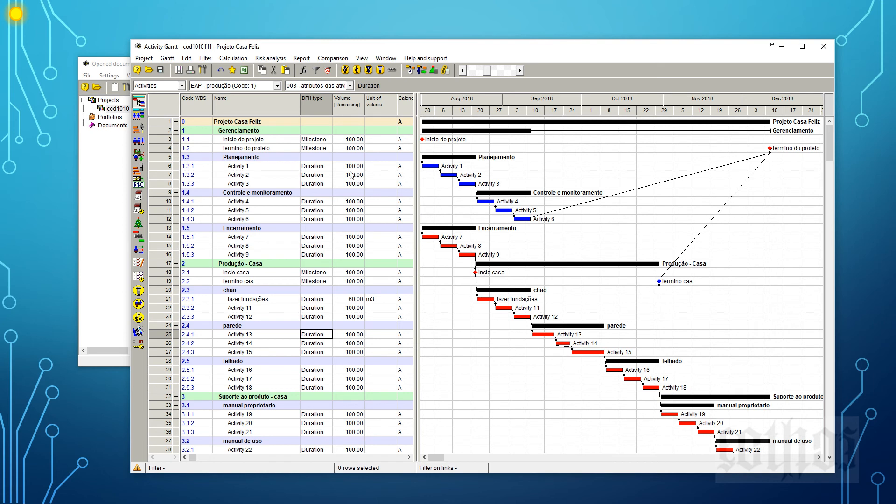
left_click(824, 47)
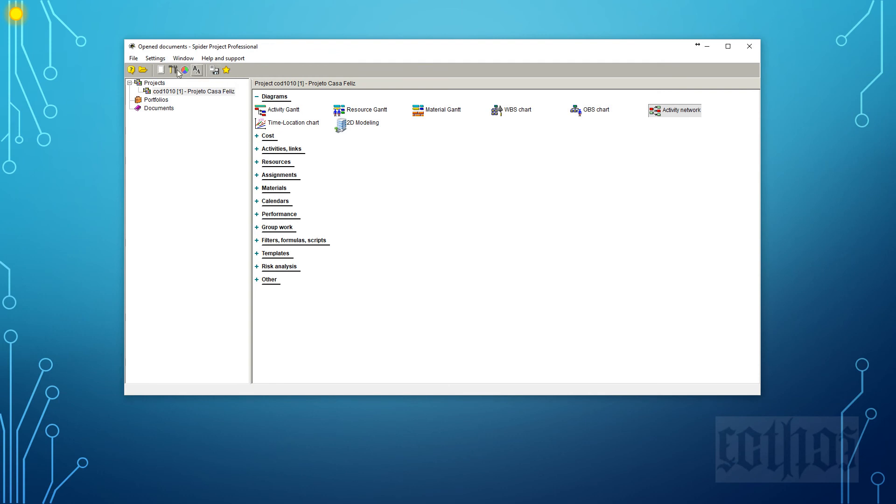
Open version 5 of the stored project cod1010, Projeto Casa Feliz, in the Activity Gantt.
left_click(133, 60)
mouse_move(146, 71)
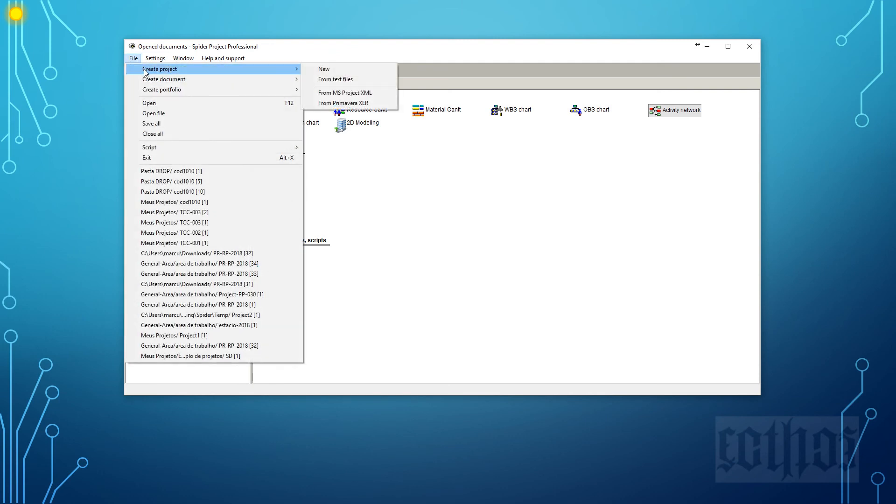
left_click(149, 102)
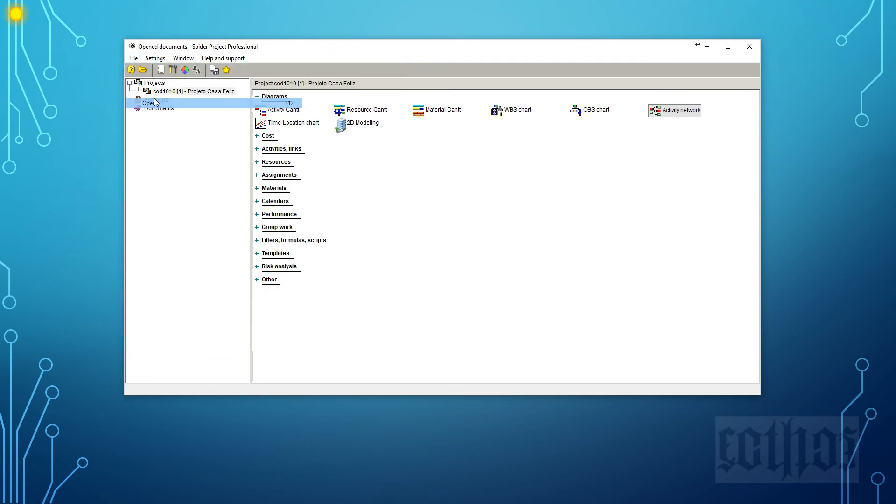
left_click(556, 195)
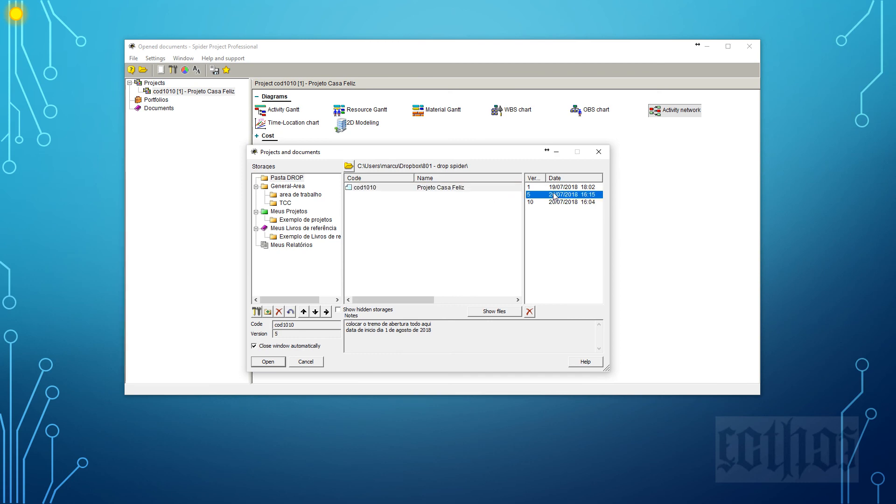
left_click(265, 362)
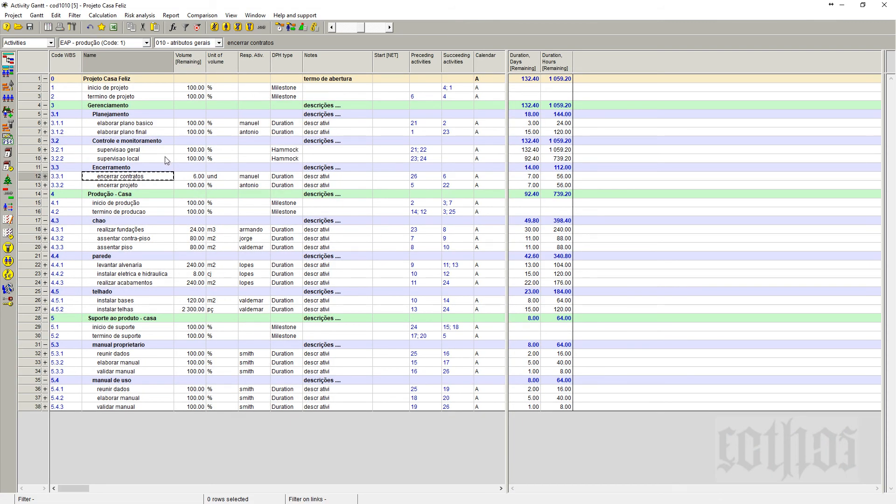
View the activity table in the 001 - EAP atributos layout and return to 010 - atributos gerais.
left_click(200, 43)
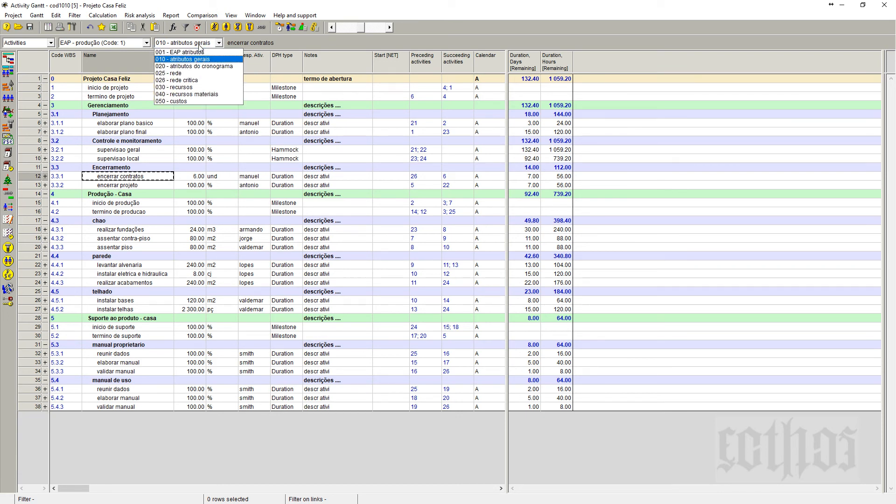
left_click(199, 53)
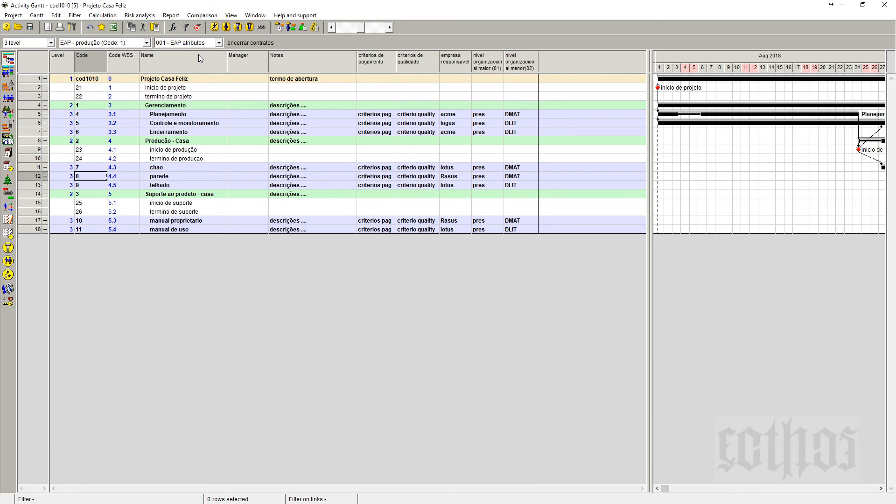
left_click(200, 43)
left_click(196, 61)
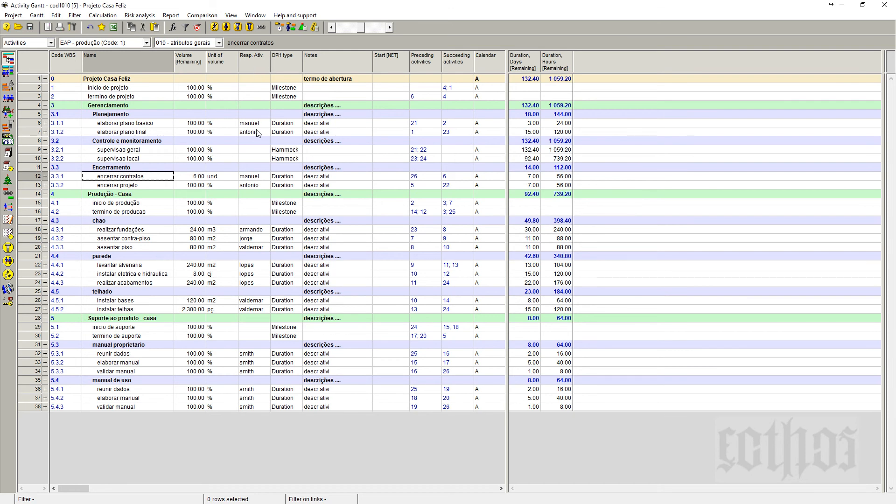
Check the Resp. Ativ. entry among the user-defined fields available as columns, leaving the columns as they are.
right_click(259, 60)
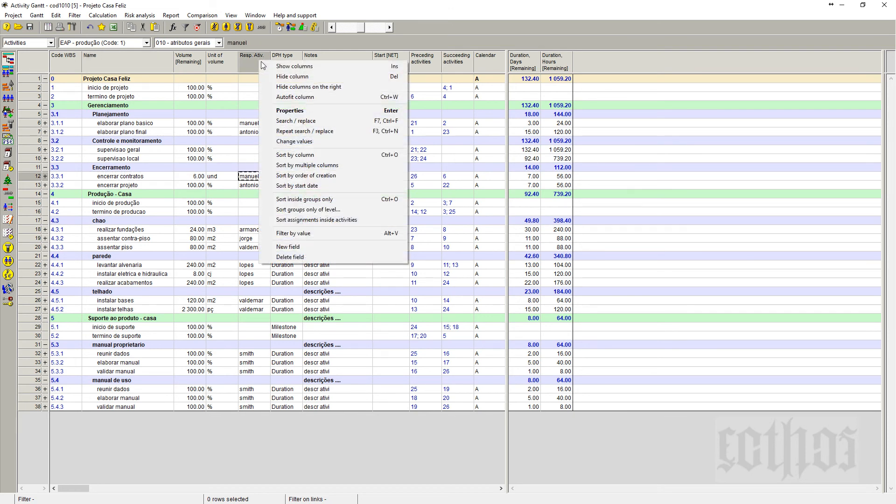
left_click(289, 66)
left_click(519, 265)
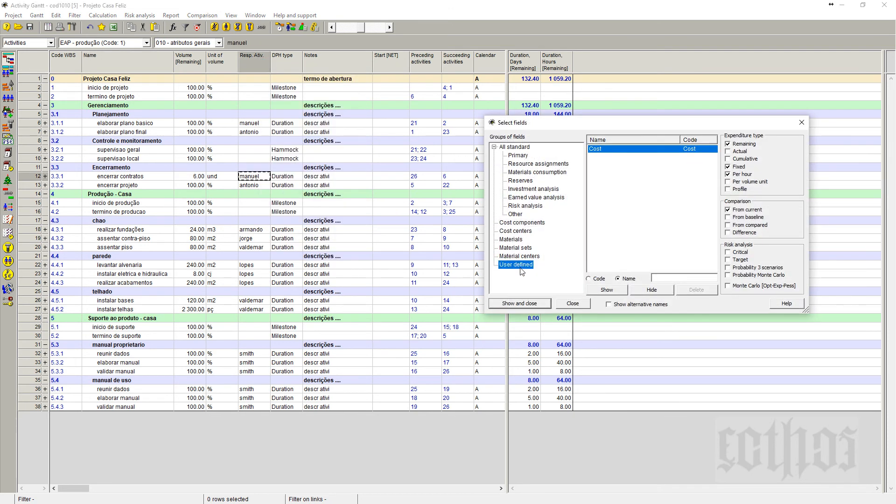
left_click(614, 187)
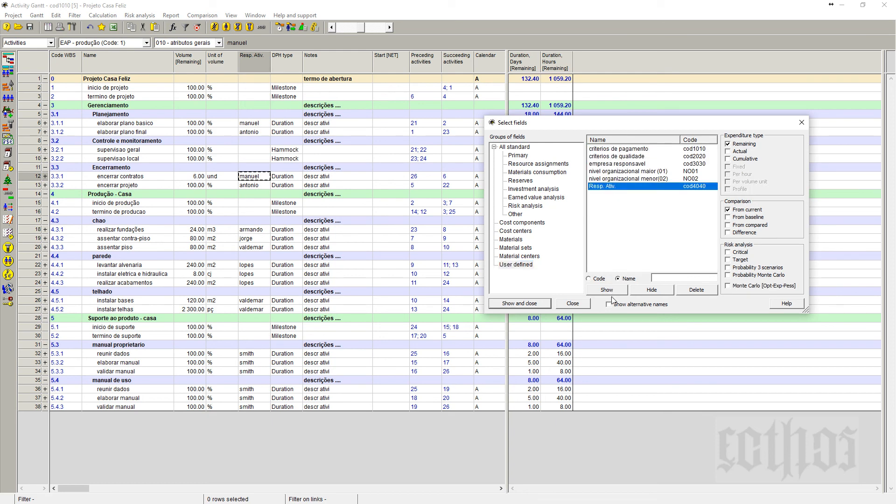
left_click(583, 304)
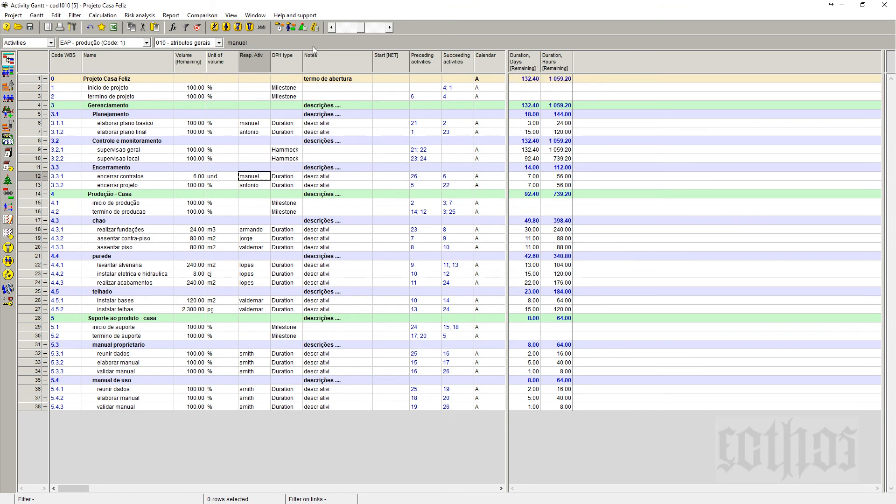
Narrow the activity table and the remaining-duration table so the Gantt chart takes up most of the window.
left_click(190, 43)
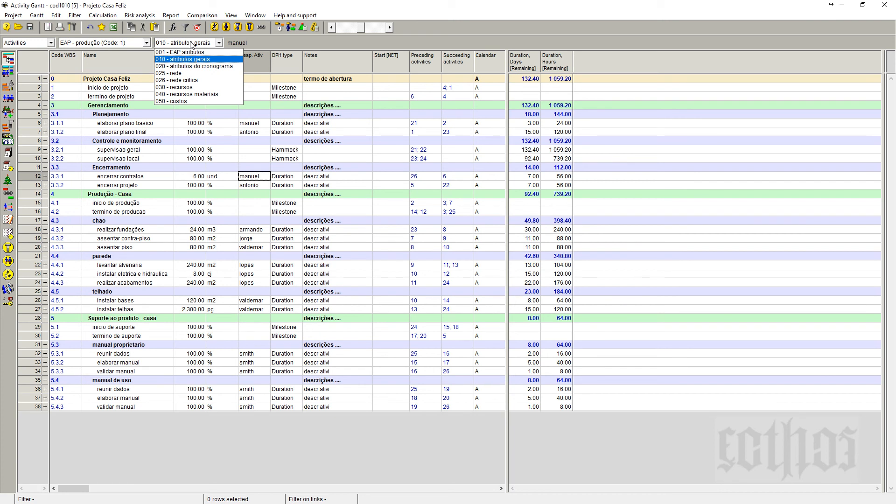
left_click(763, 91)
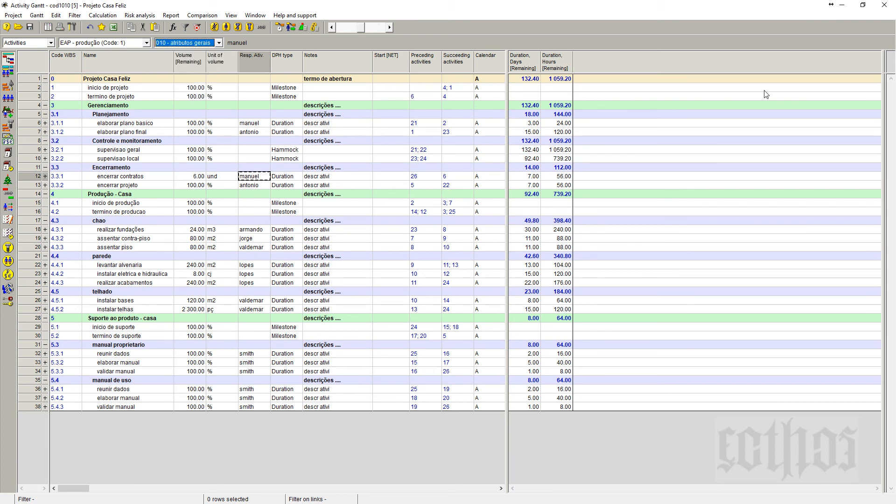
left_click_drag(878, 87, 234, 203)
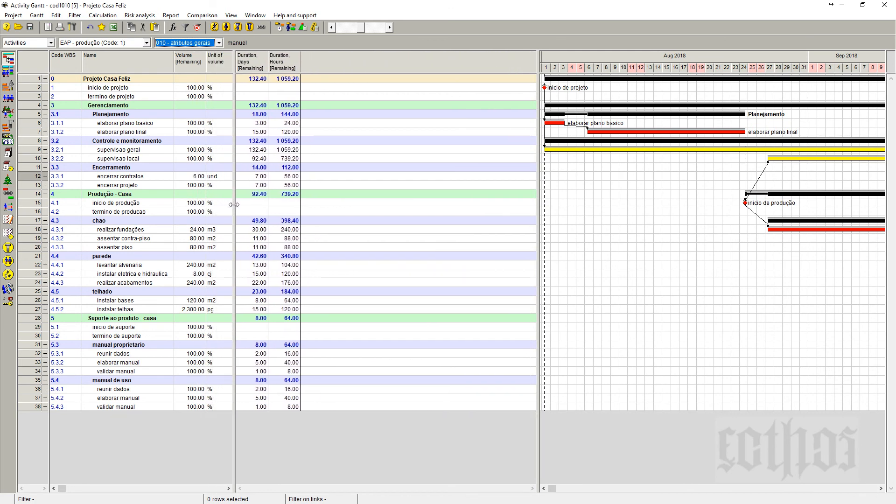
left_click_drag(539, 123, 269, 212)
Check the remaining volume and unit of volume of encerrar contratos, realizar fundações and assentar contra-piso.
left_click(194, 179)
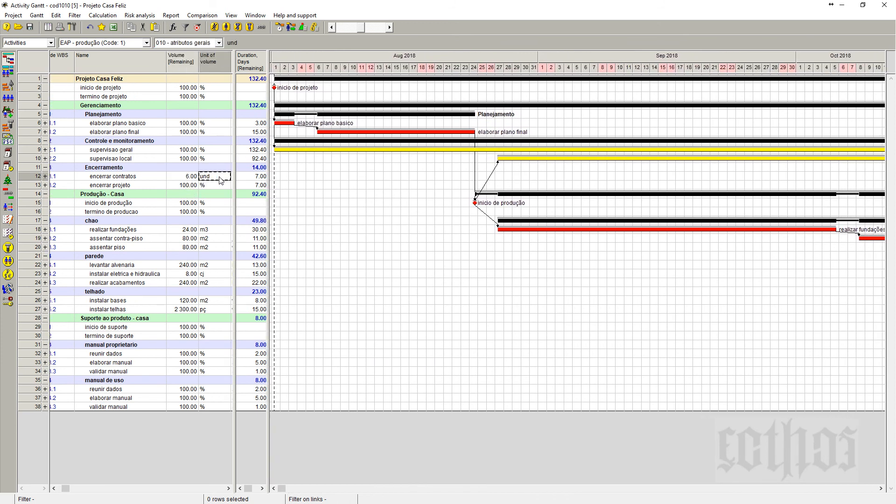
left_click(186, 230)
left_click(209, 230)
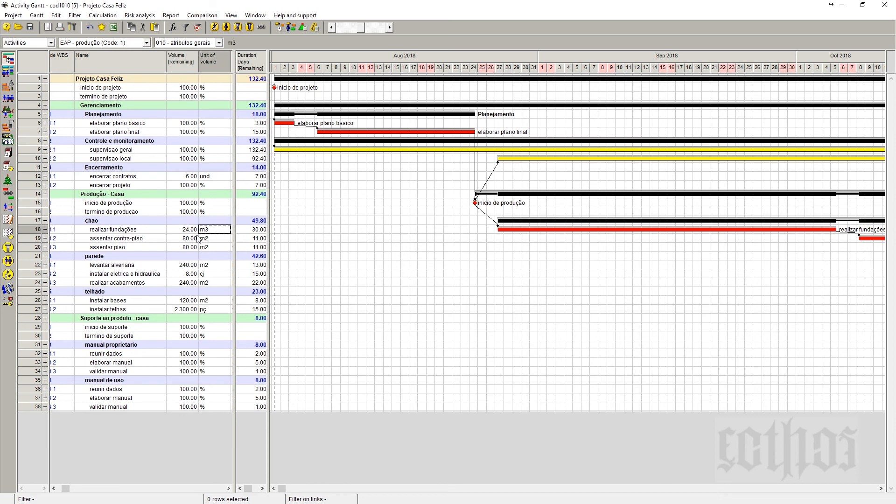
left_click(188, 238)
left_click(206, 239)
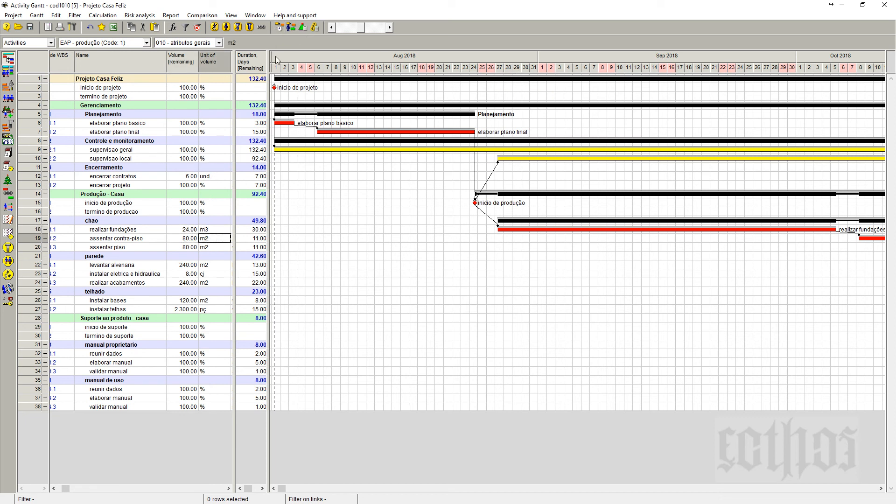
Compress the Gantt chart's time scale and fit the whole project into the chart.
left_click(333, 27)
right_click(436, 55)
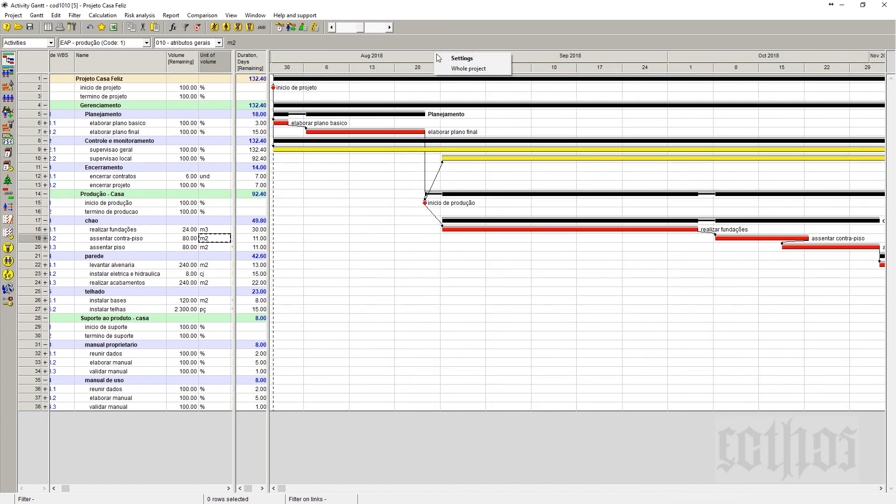
left_click(457, 68)
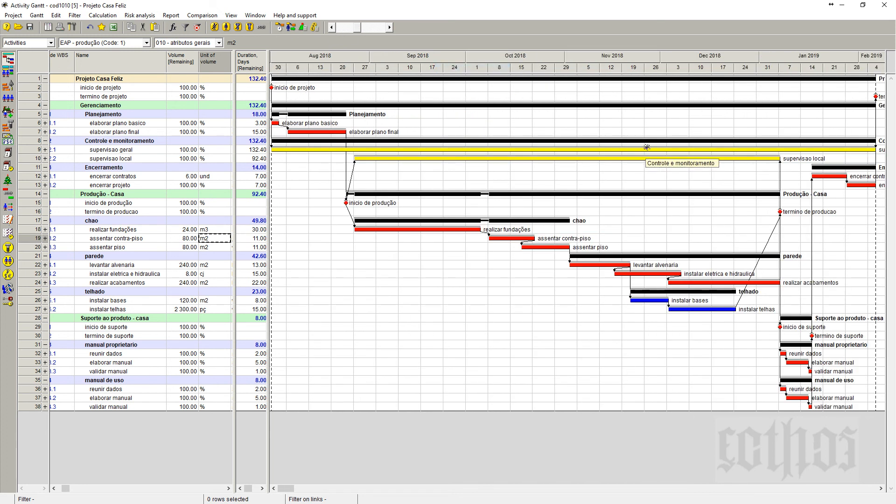
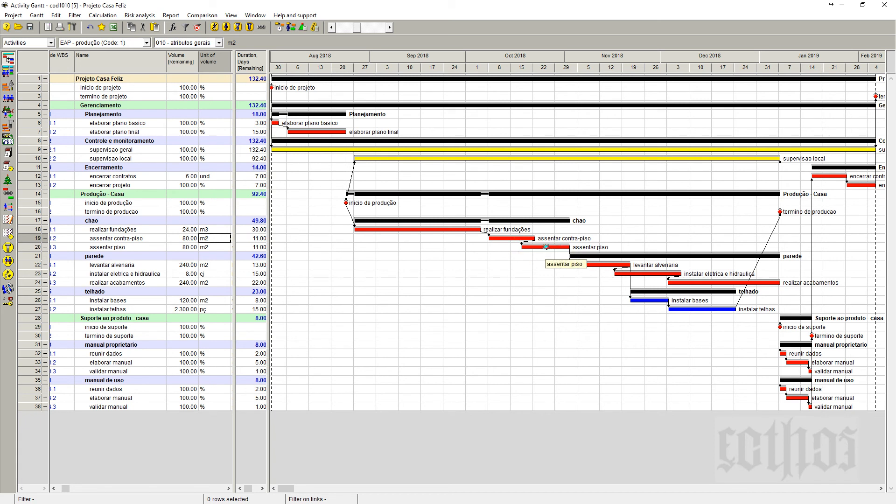
Check the lag type and lag of the link from assentar contra-piso to assentar piso, leaving the link as it is.
double_click(31, 239)
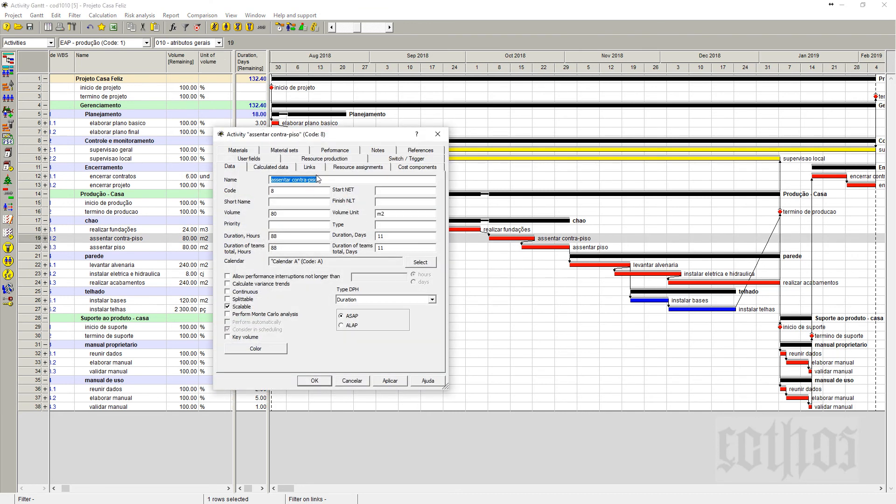
left_click(309, 167)
left_click_drag(332, 138, 217, 172)
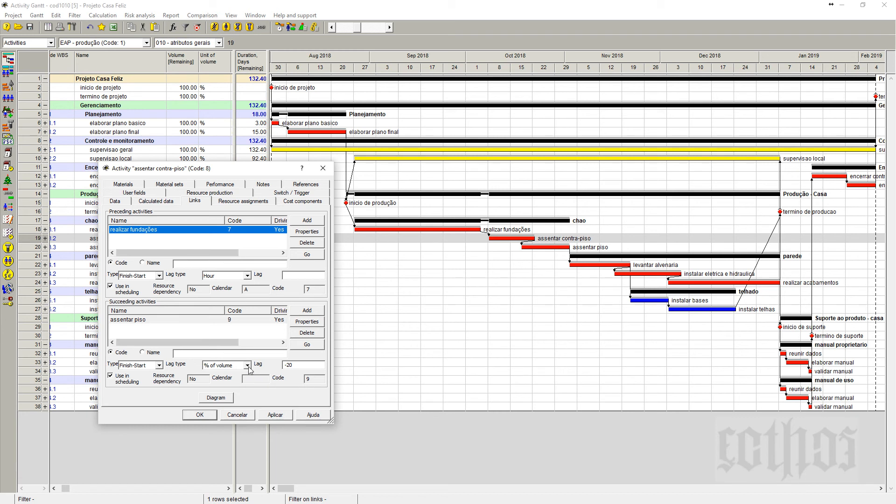
left_click(150, 322)
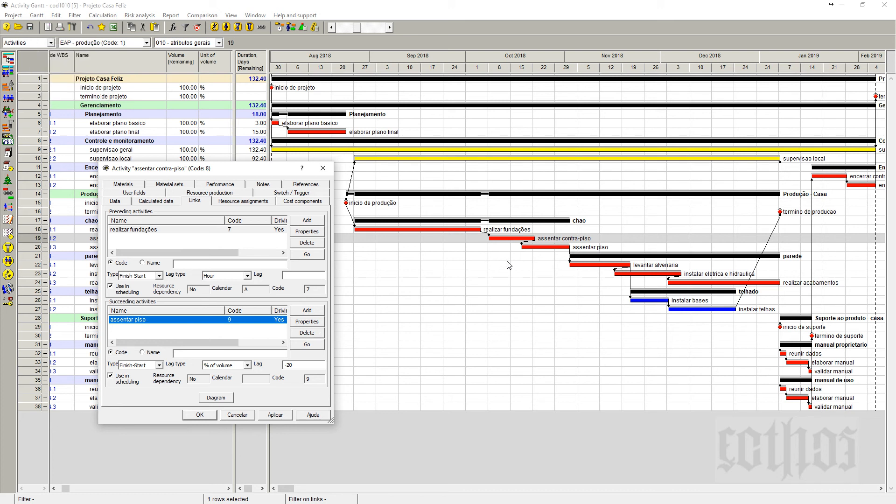
left_click(307, 366)
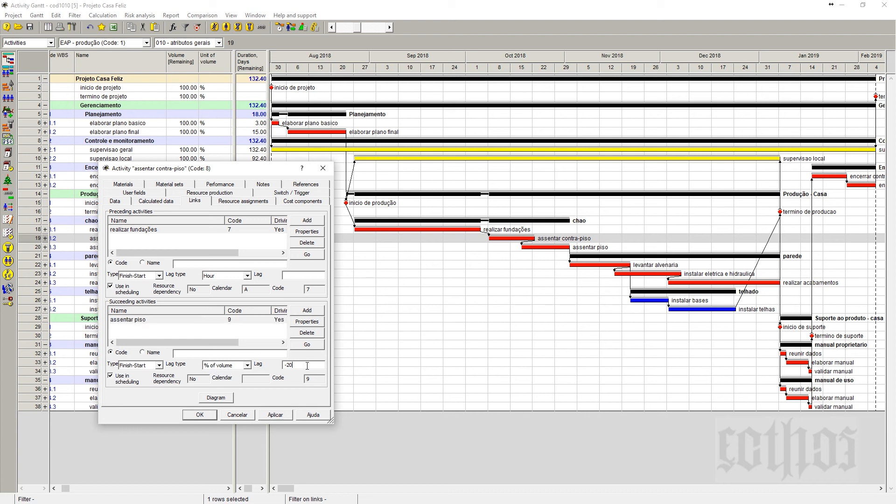
left_click(248, 366)
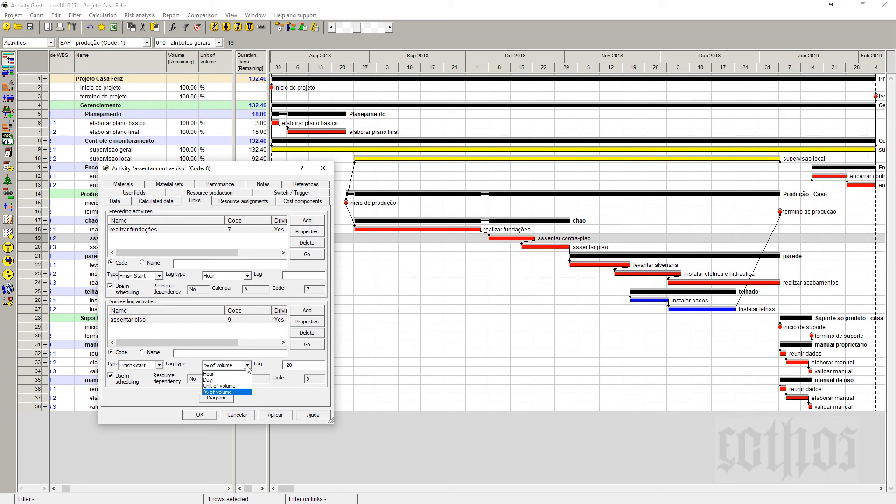
left_click(266, 386)
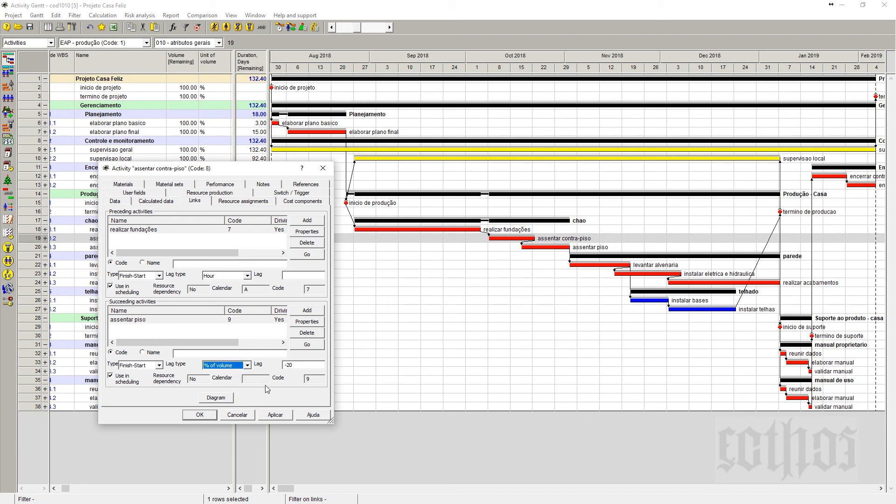
left_click_drag(265, 171, 463, 218)
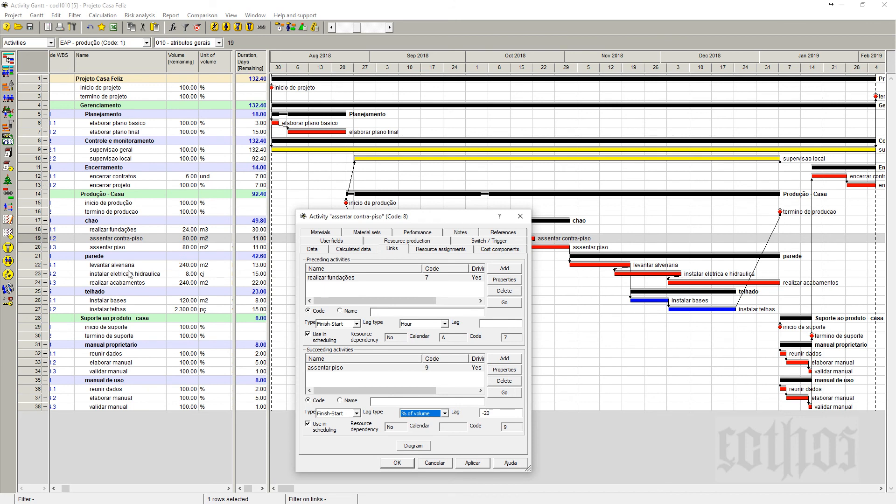
Compare the preceding and succeeding links of assentar contra-piso and assentar piso, review the available lag types, and close the activity properties.
left_click(122, 239)
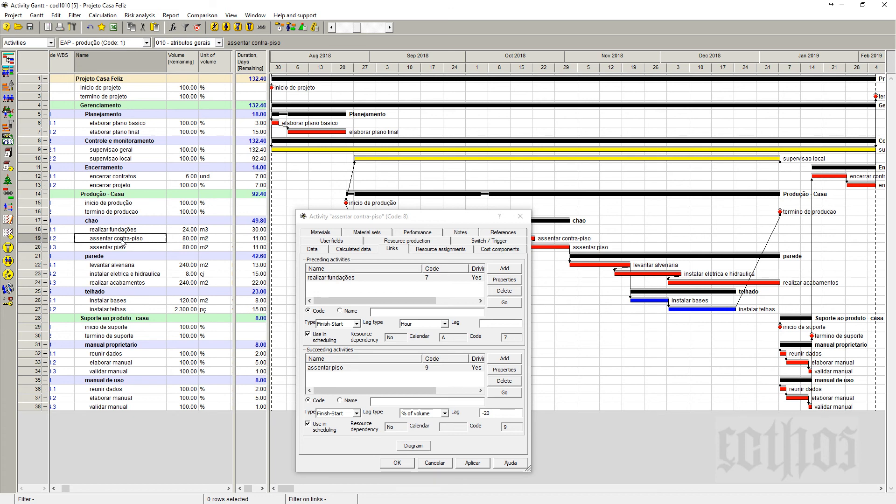
left_click(126, 248)
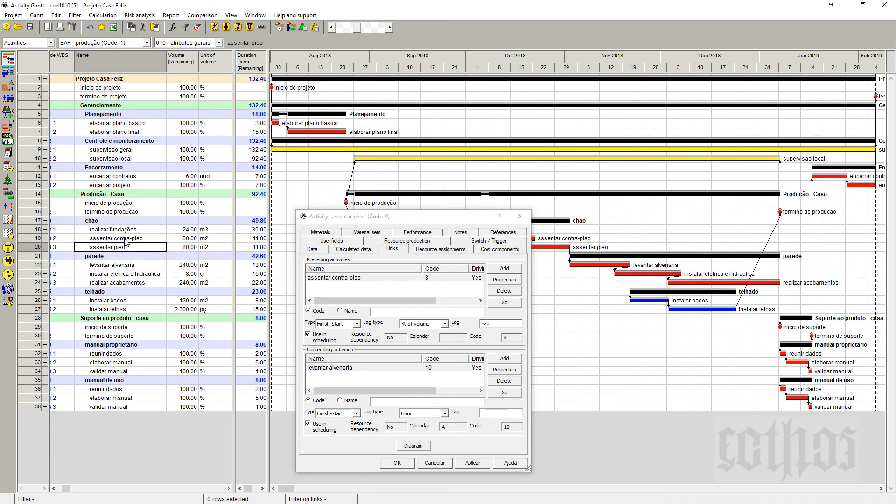
left_click(126, 240)
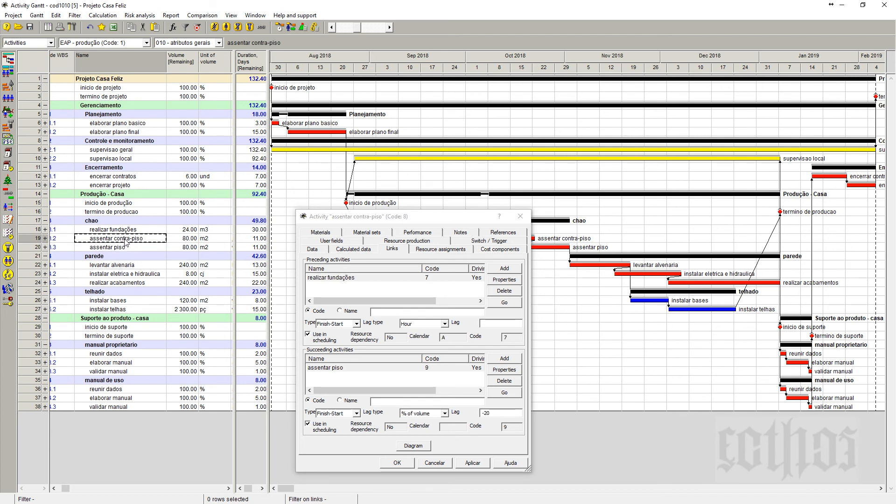
left_click(127, 249)
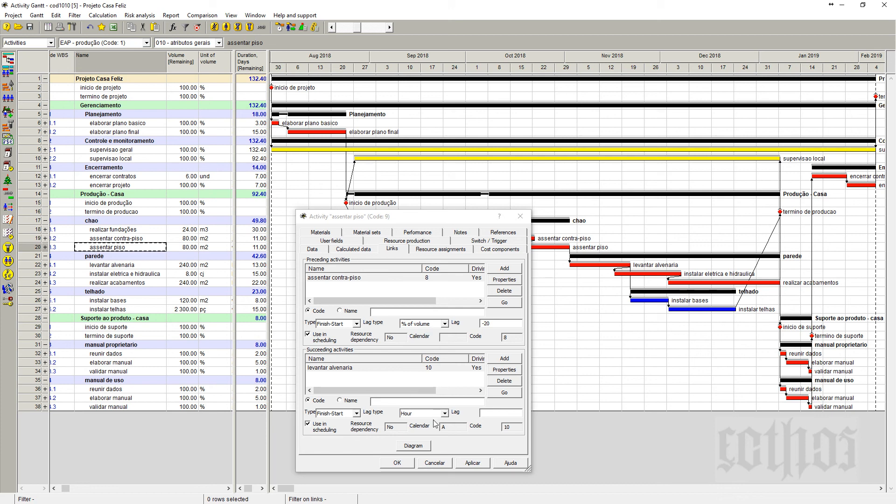
left_click(445, 324)
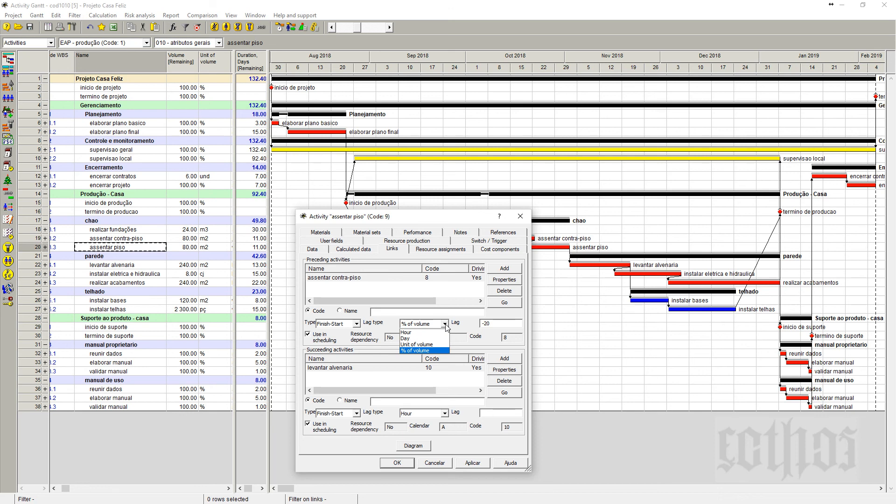
left_click(522, 217)
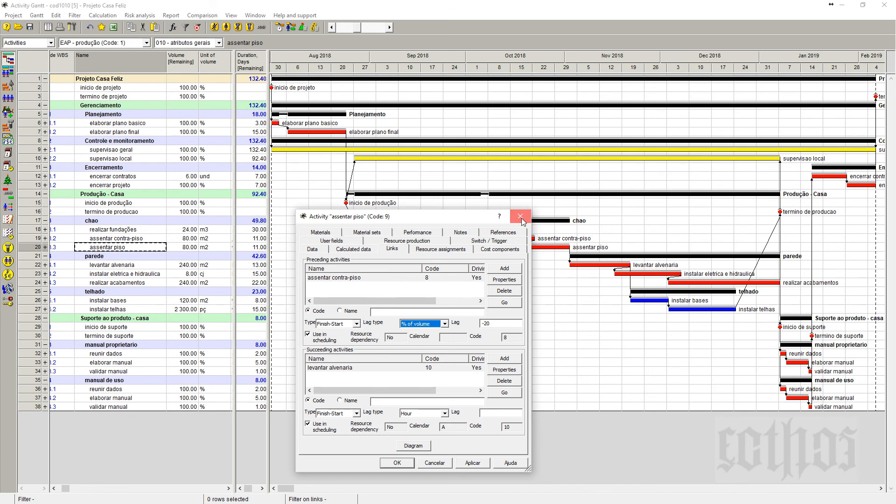
left_click(522, 217)
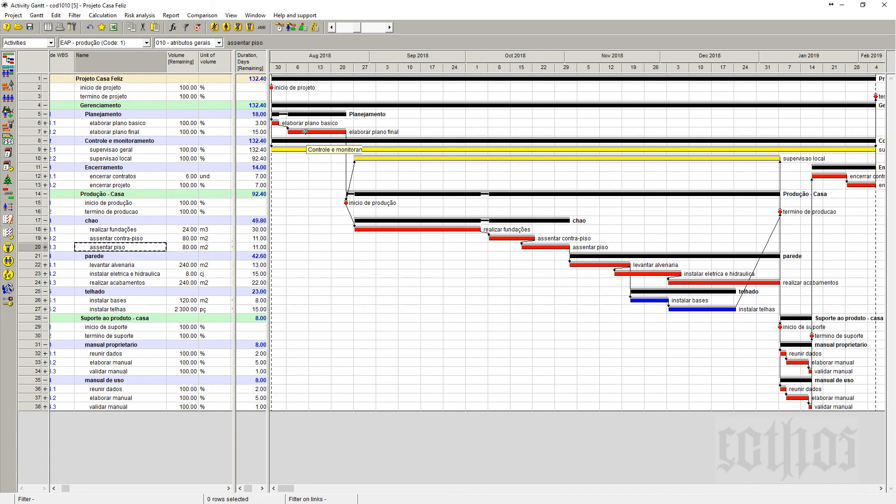
Widen the remaining-duration table to reveal the duration in hours, and fit the whole project into the Gantt chart.
left_click_drag(268, 123, 301, 150)
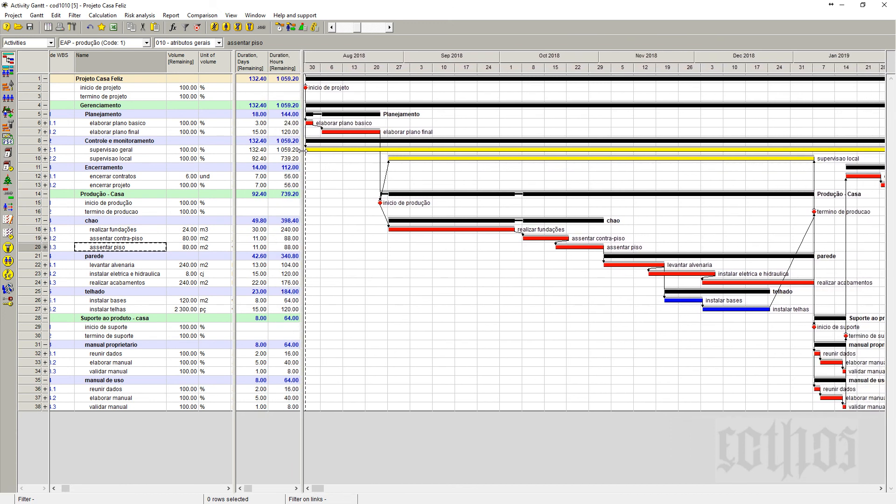
right_click(397, 58)
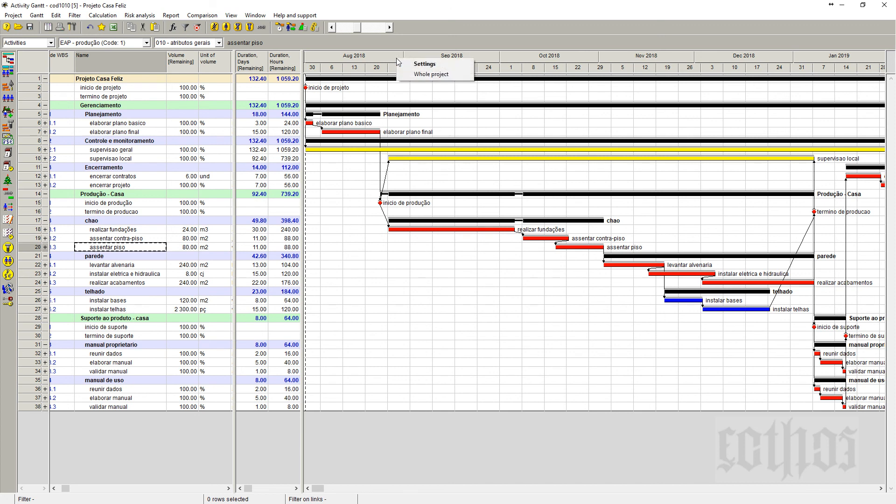
left_click(406, 74)
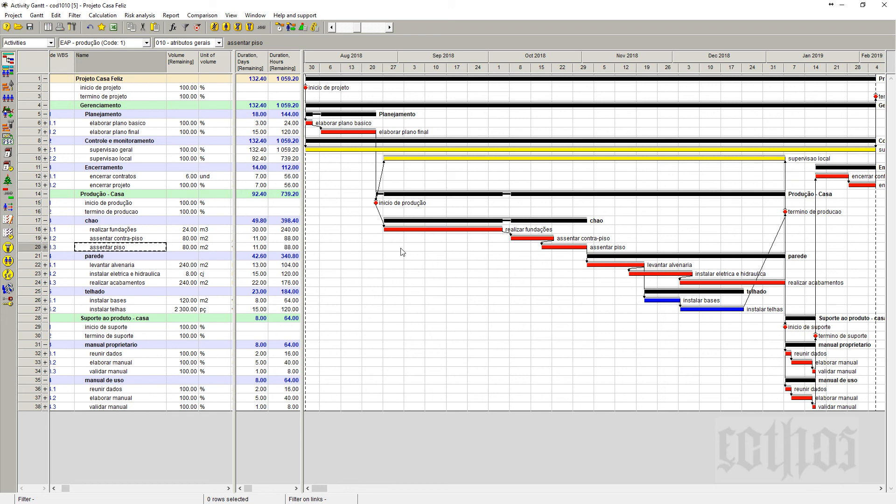
Check the link types of supervisao local's preceding activities, inicio de produção and termino de producao.
right_click(29, 162)
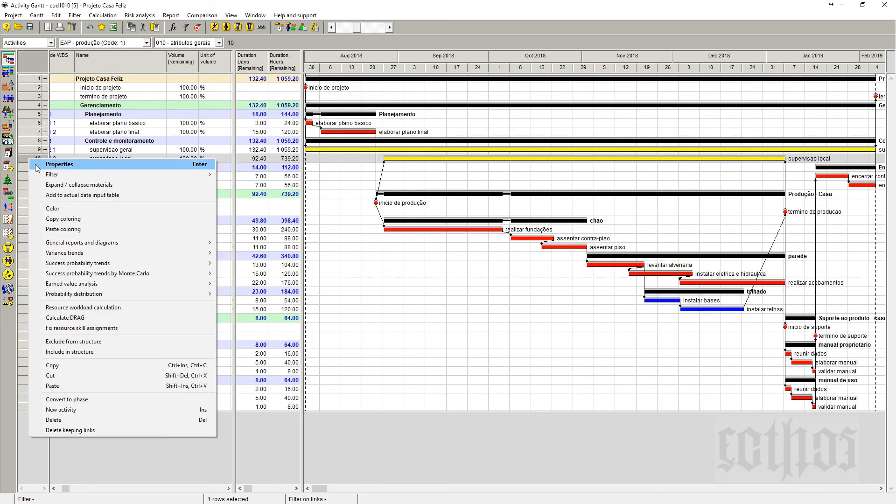
left_click(59, 165)
left_click_drag(452, 223, 526, 186)
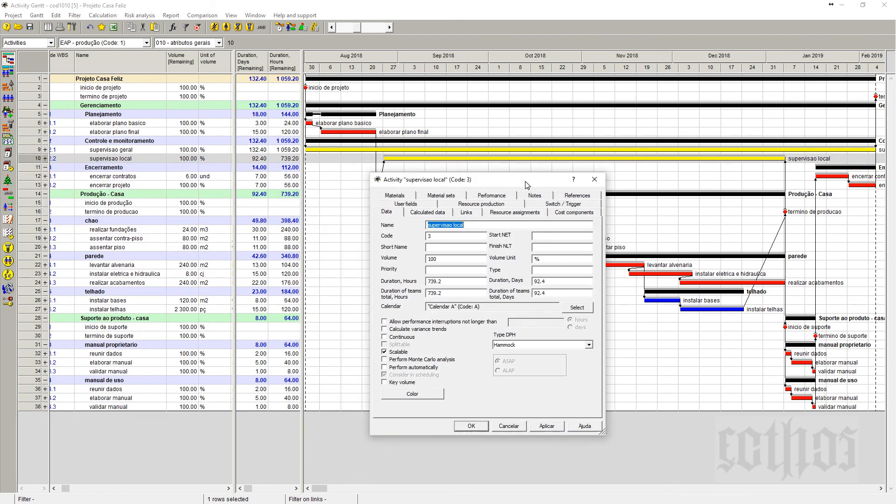
left_click(467, 212)
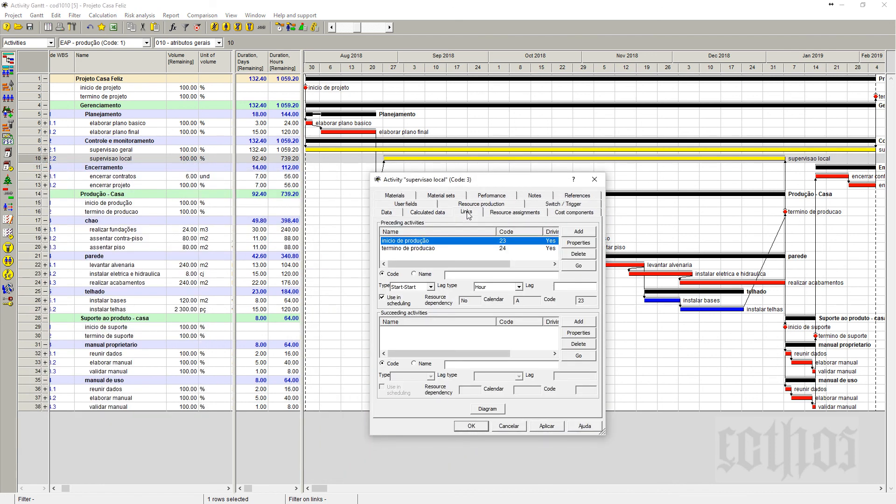
left_click(408, 249)
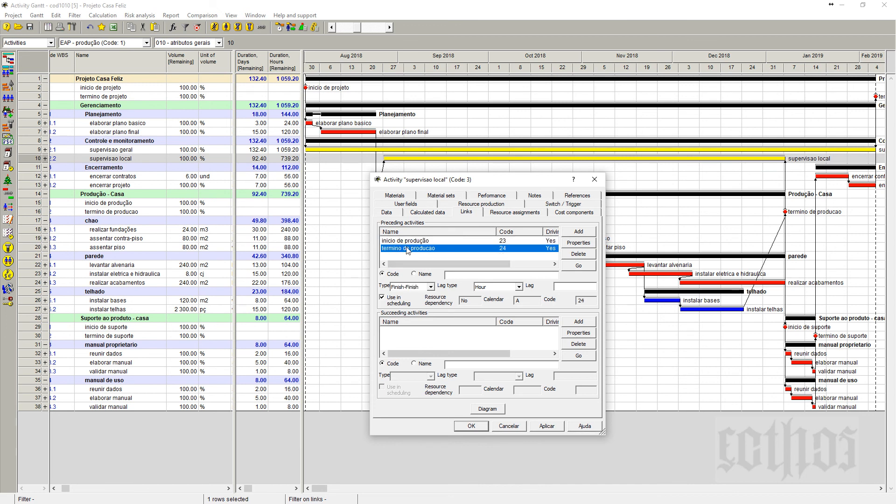
left_click(406, 241)
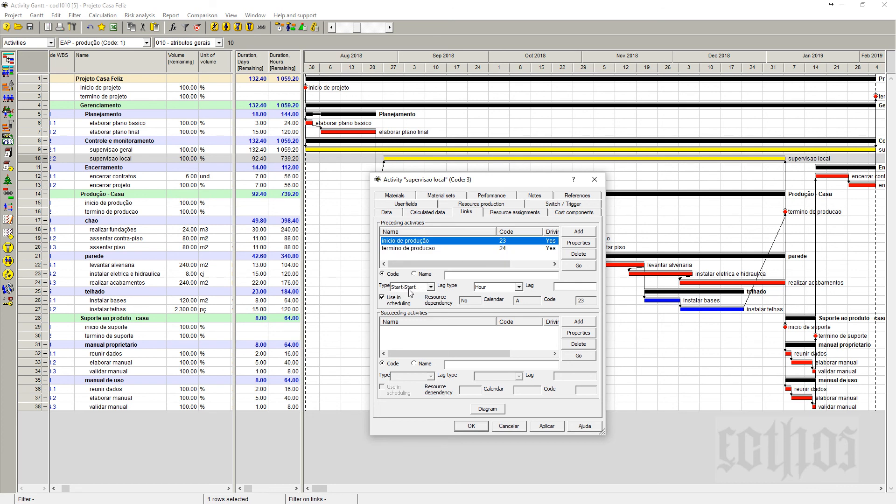
left_click(412, 249)
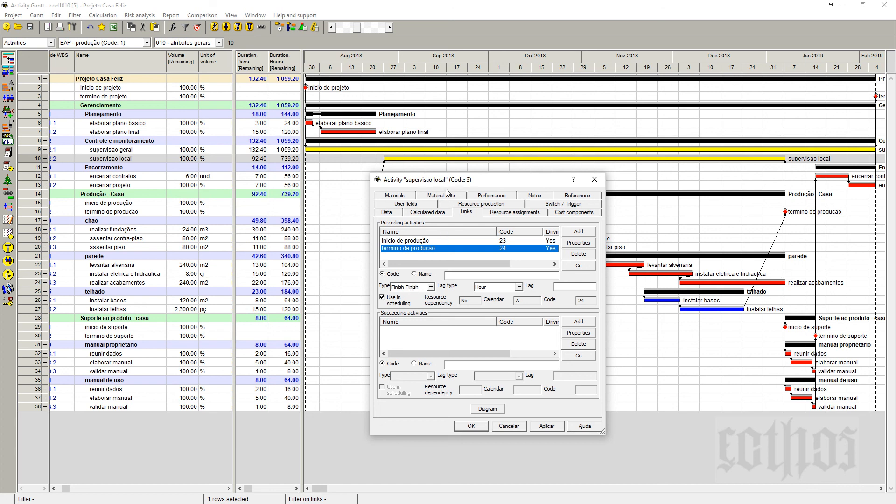
Give supervisao local's Finish-Finish link from termino de producao a lag of 2 days and save the activity.
left_click_drag(448, 180, 397, 253)
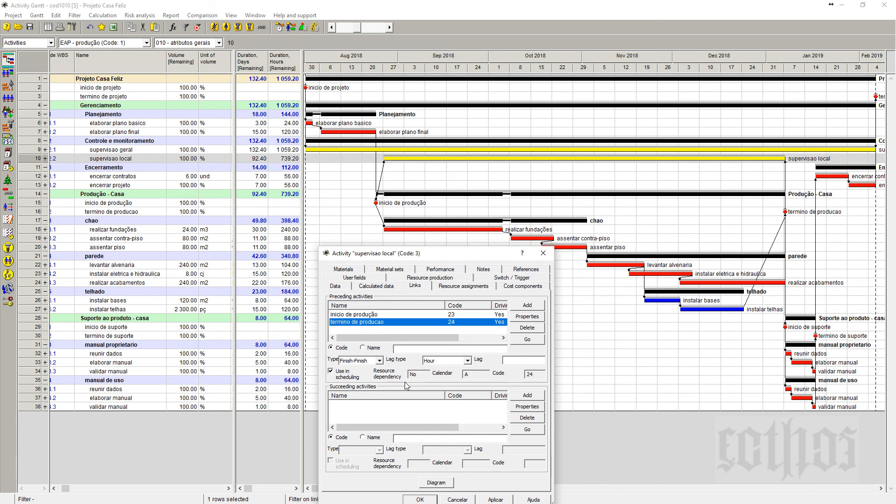
left_click(468, 361)
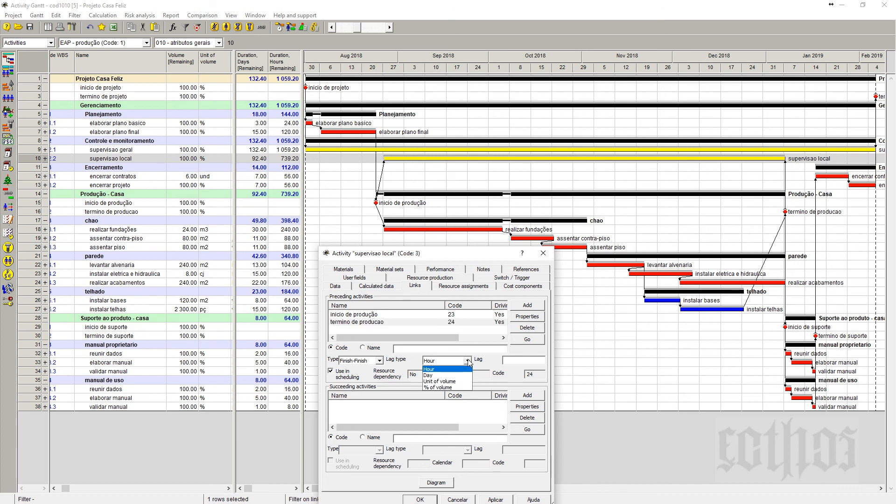
left_click(469, 375)
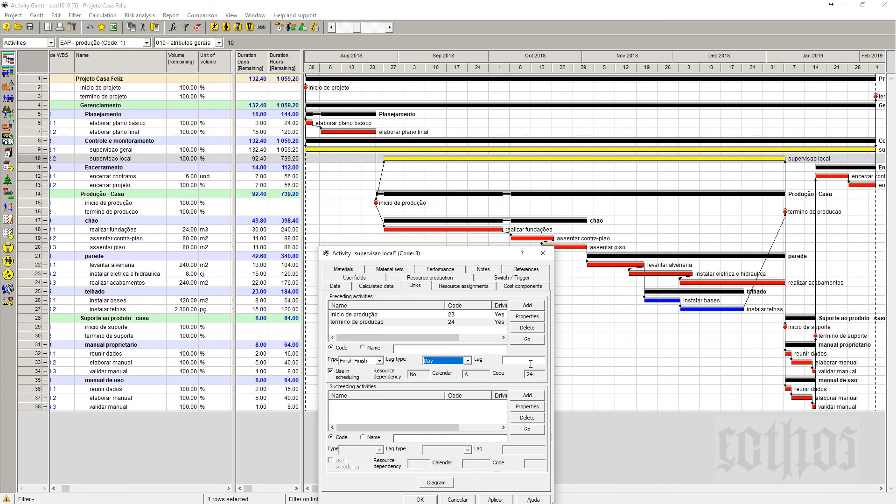
left_click(531, 361)
left_click_drag(476, 256, 254, 151)
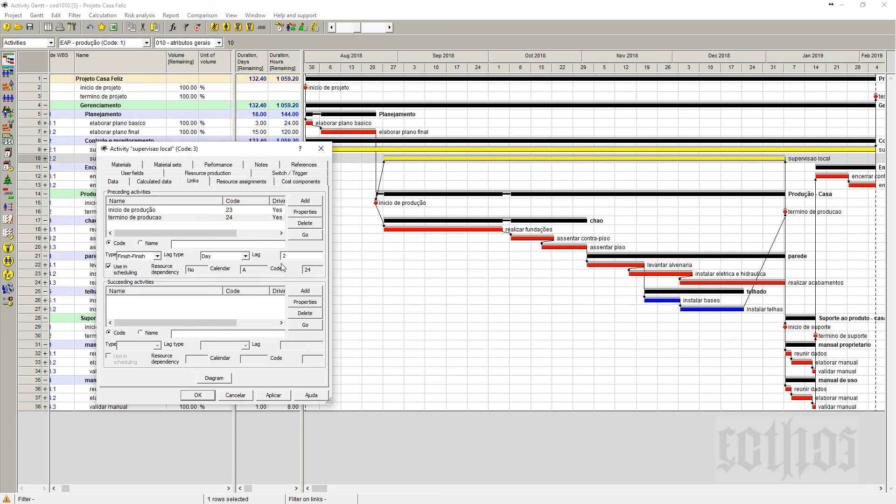
left_click(122, 218)
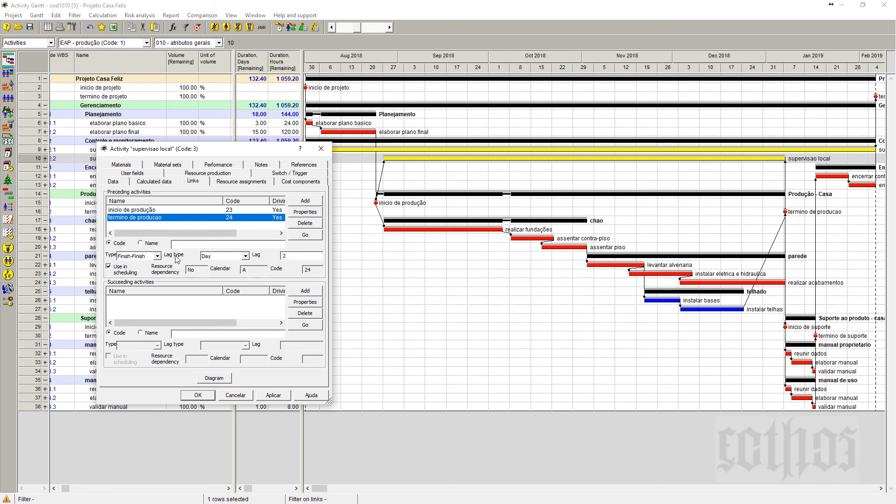
left_click(288, 256)
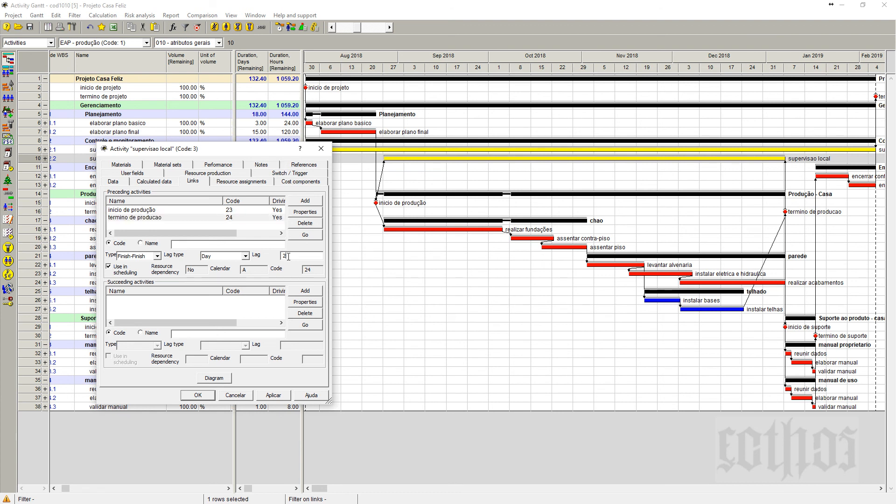
left_click(273, 395)
left_click(198, 396)
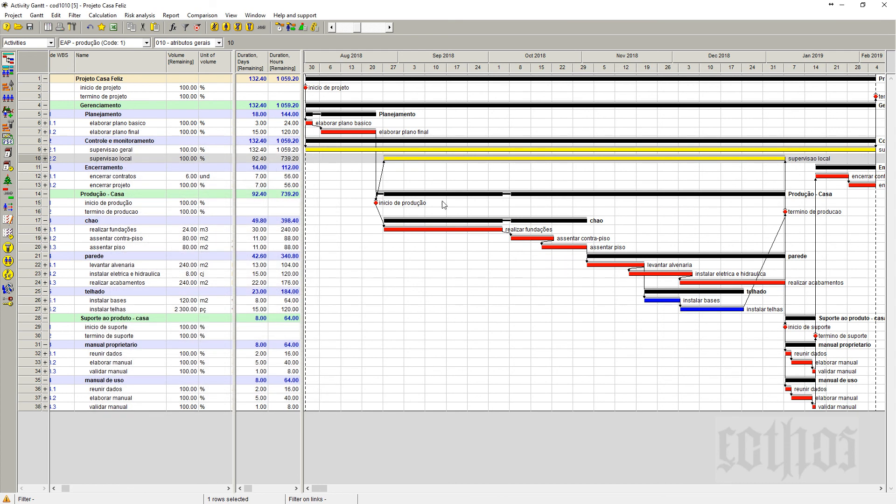
Give supervisao local's Start-Start link from inicio de produção a lag of 2 days and apply it.
double_click(31, 163)
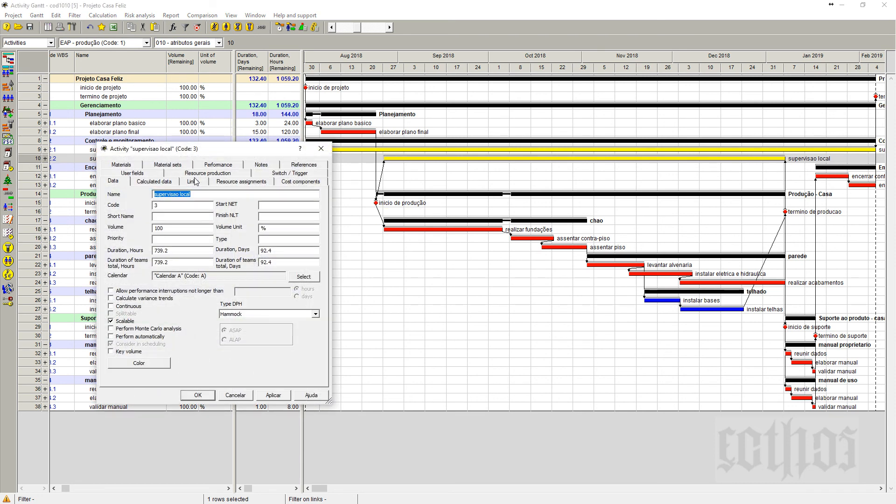
left_click(193, 181)
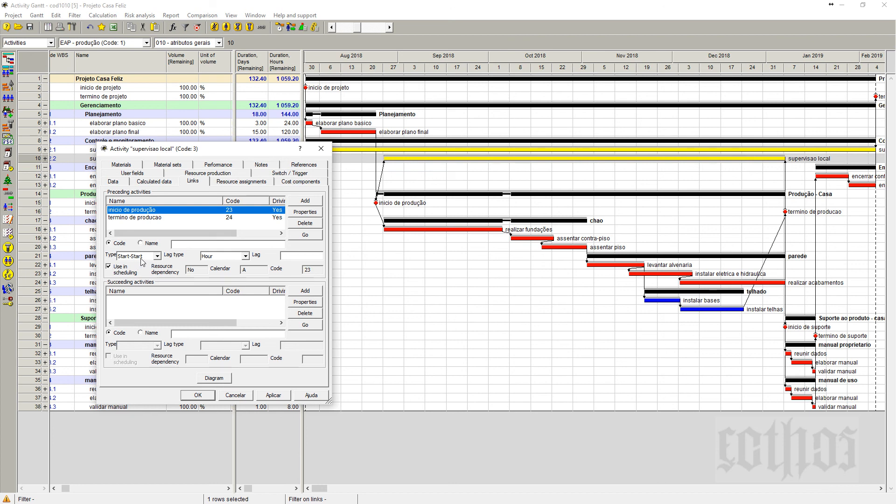
left_click(245, 256)
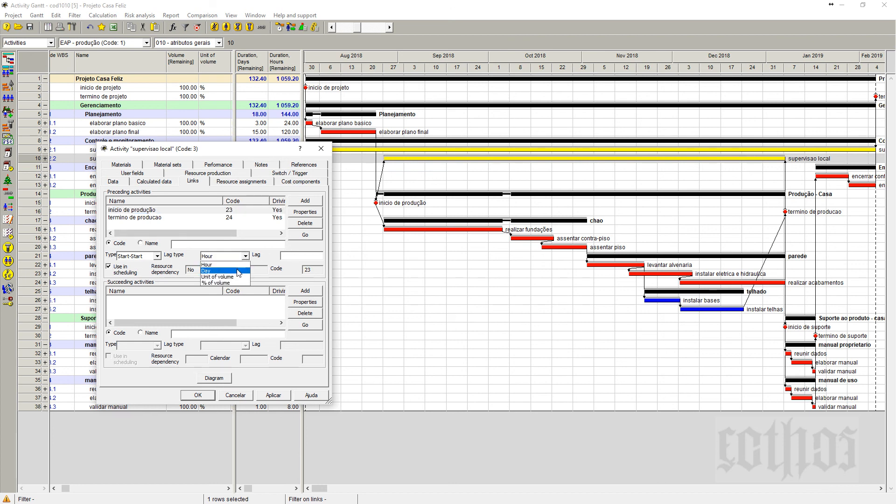
left_click(222, 271)
left_click(295, 256)
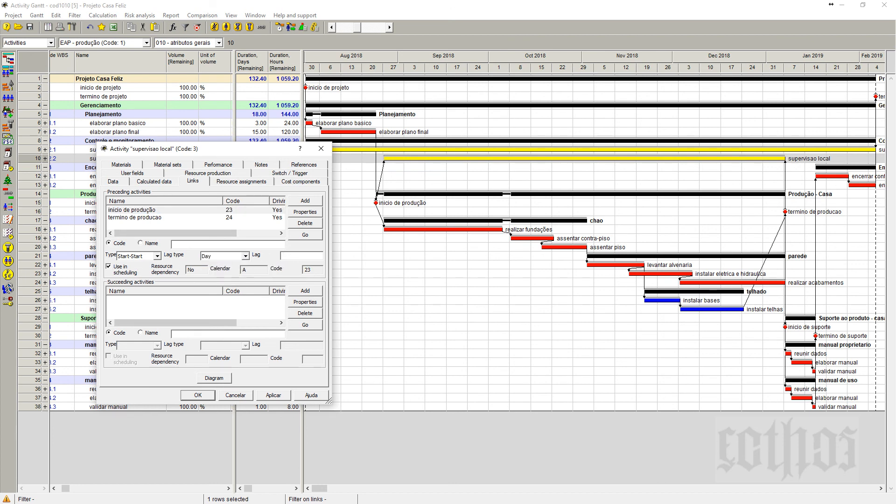
left_click(281, 397)
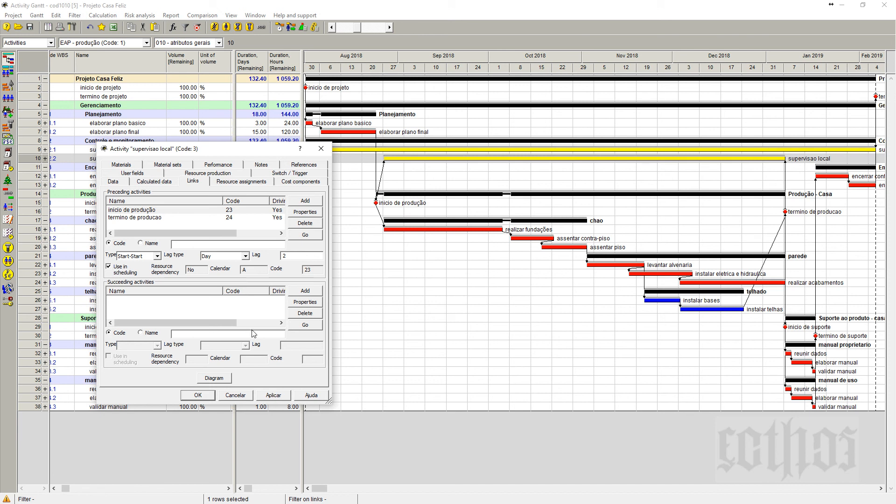
Confirm the 2-day lag on supervisao local's Finish-Finish link from termino de producao and apply it.
left_click(132, 219)
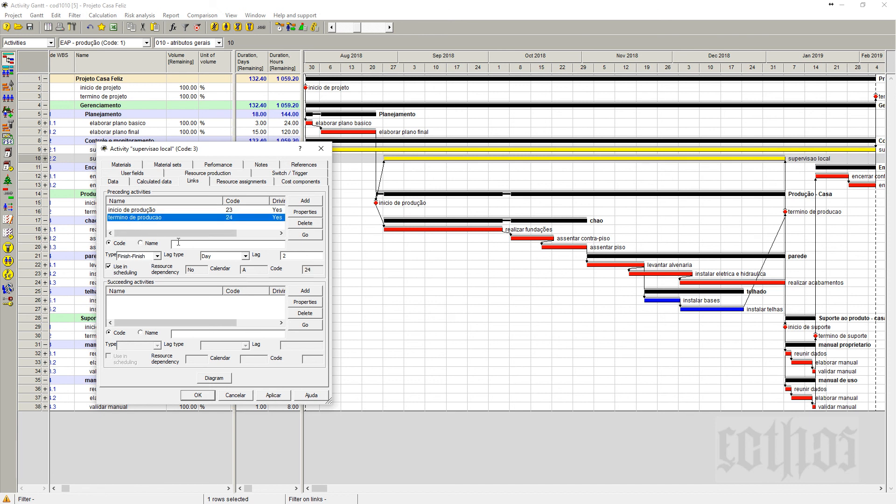
left_click(301, 259)
left_click(276, 398)
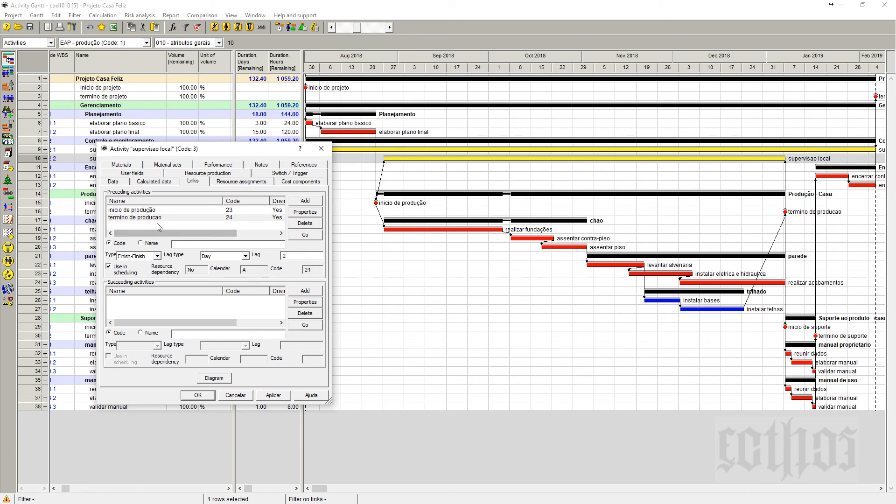
Check the link type and lag in the properties of supervisao local's links from inicio de produção and termino de producao.
left_click(131, 211)
left_click(305, 212)
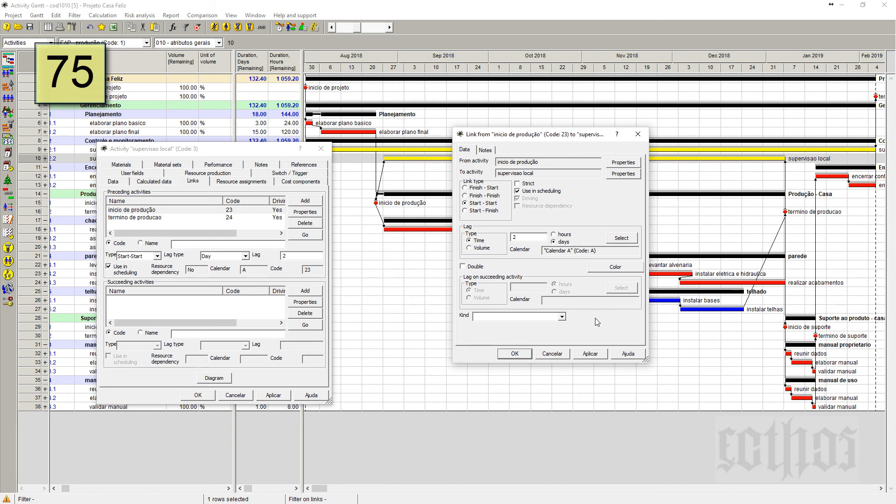
left_click(151, 218)
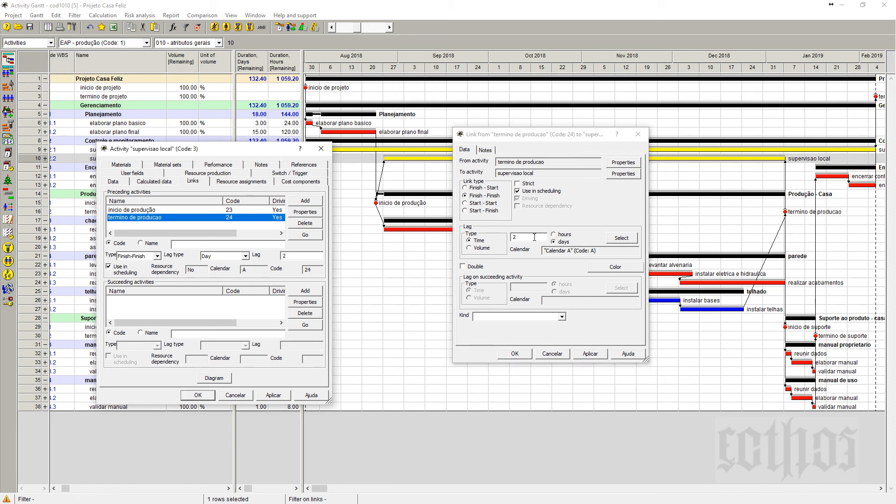
left_click(515, 356)
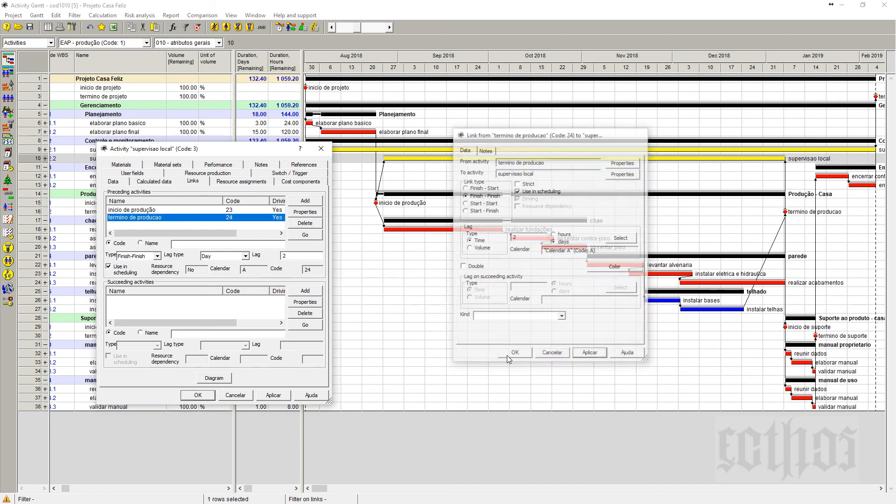
Save the supervisao local activity and recalculate the project schedule with the new link lags.
left_click(198, 395)
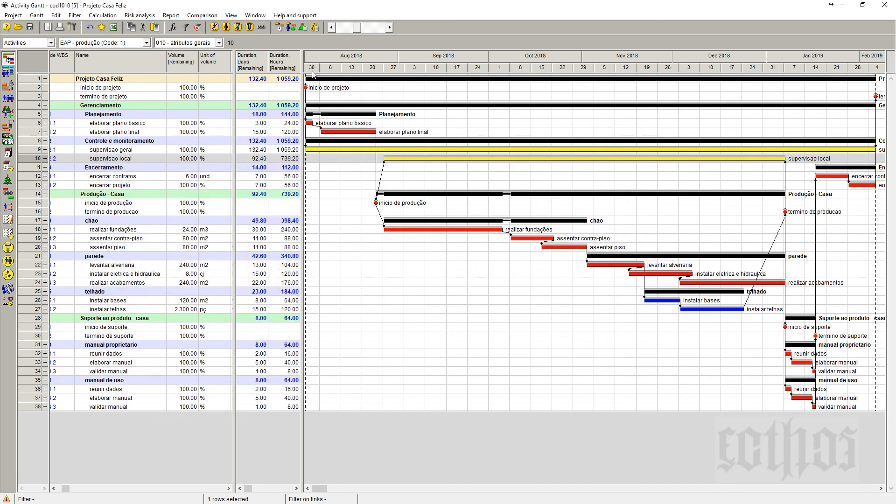
left_click(279, 27)
left_click(329, 361)
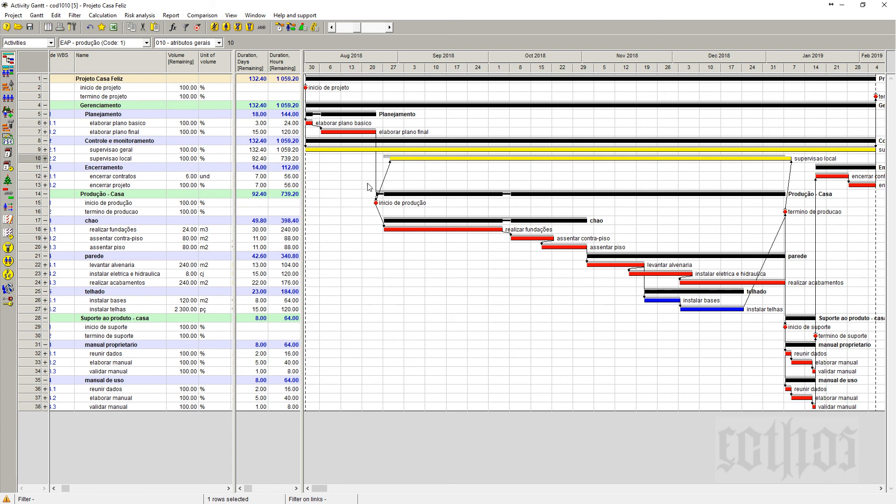
Widen the activity attribute table to reveal its columns through Calendar, including preceding and succeeding activities.
left_click_drag(303, 227, 550, 228)
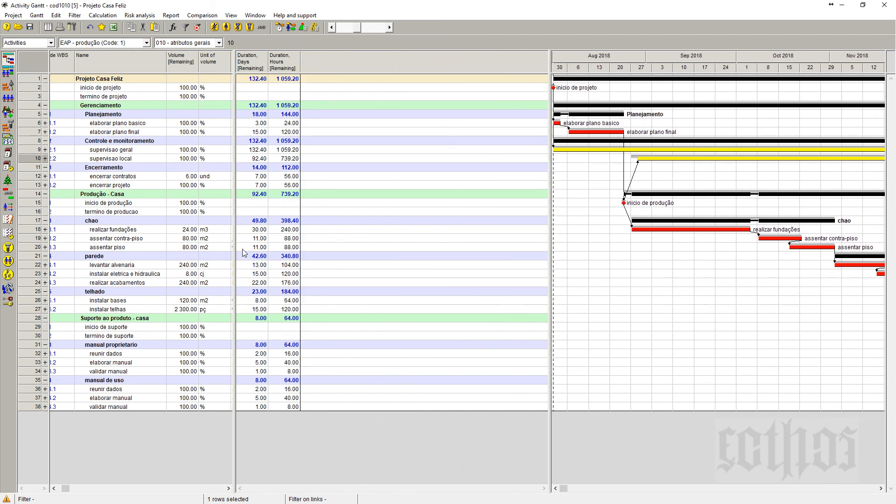
left_click(208, 44)
left_click(196, 59)
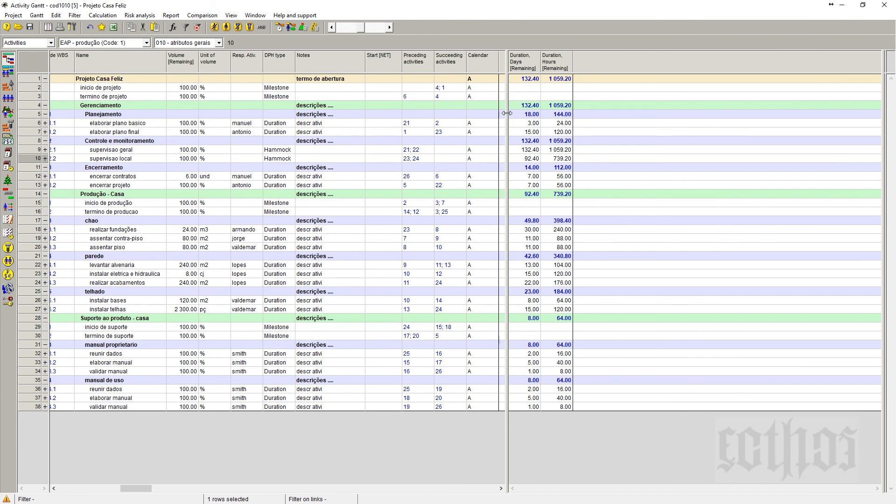
left_click_drag(507, 114, 500, 117)
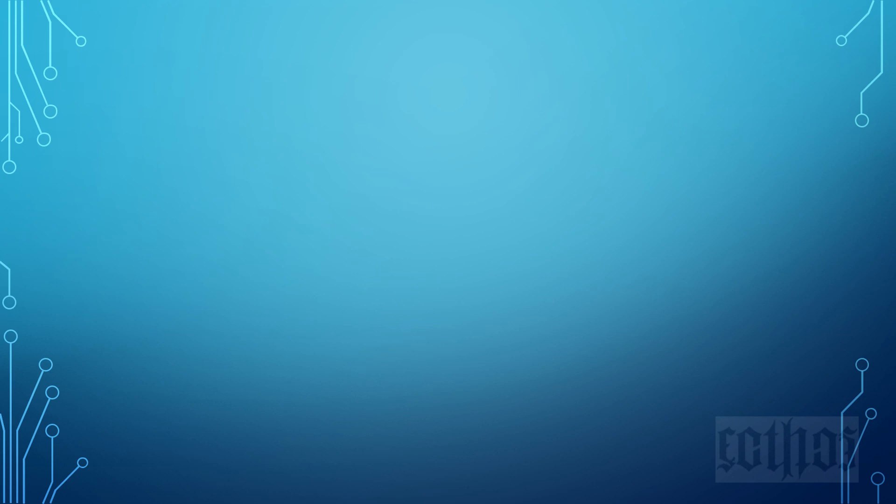
left_click(581, 178)
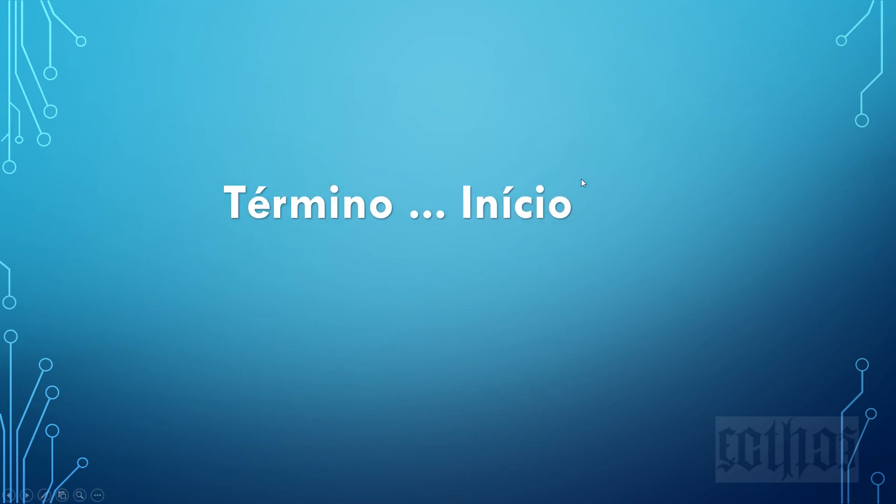